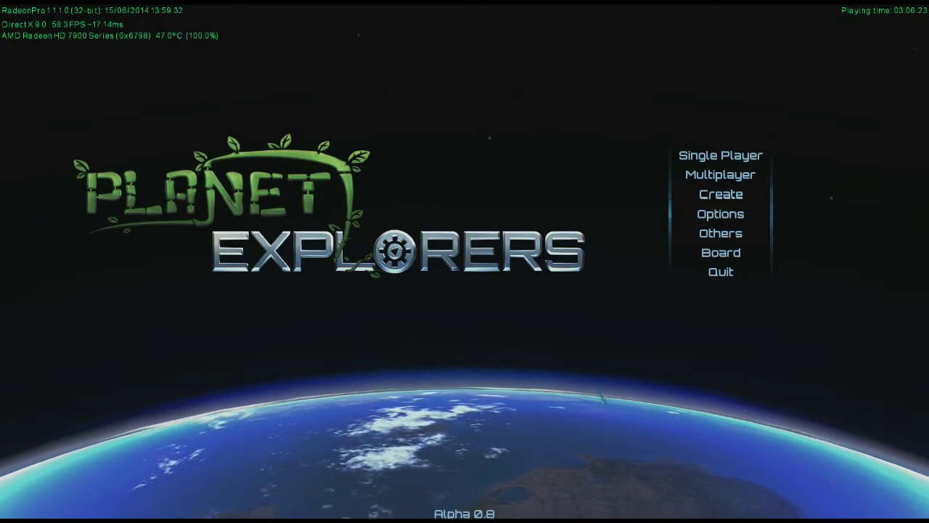
Step: Open the creation editor and start a new large object scene with the Fine option
click(734, 196)
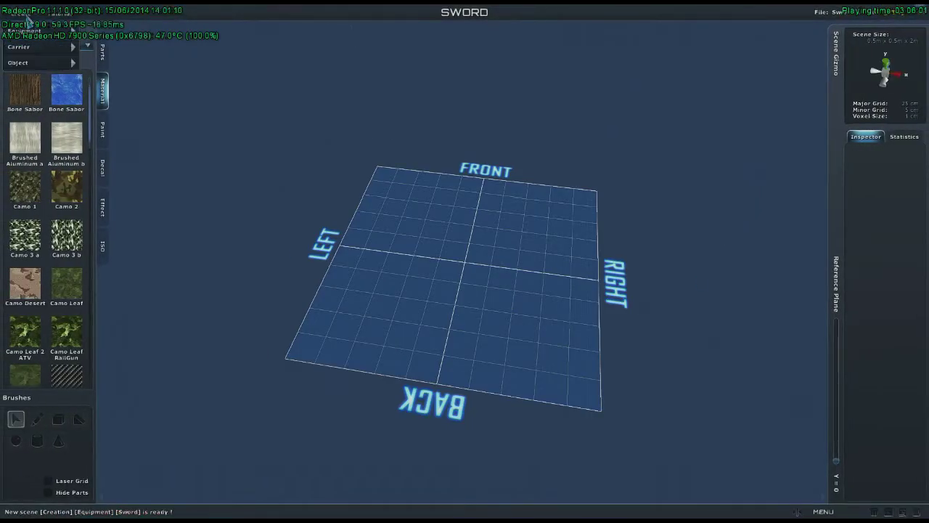
mouse_move(28, 65)
mouse_move(117, 99)
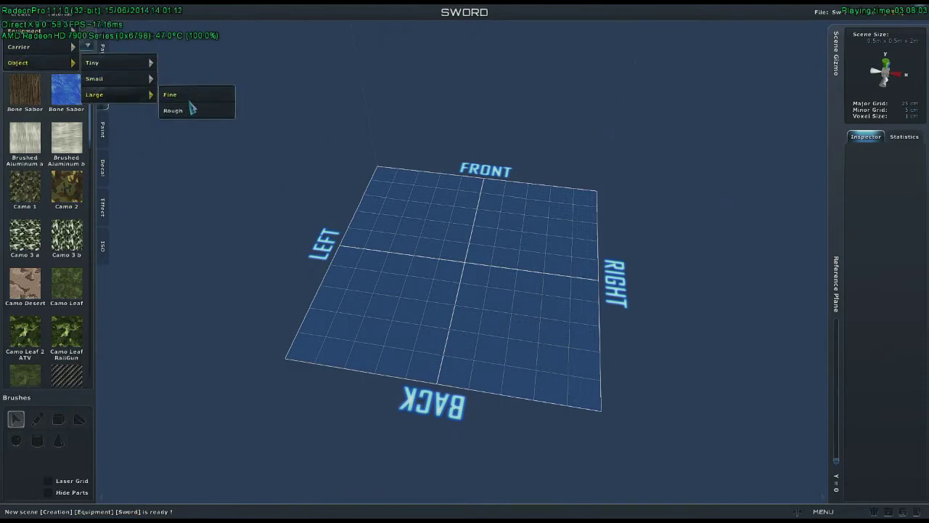
click(180, 94)
Step: Build a solid box of Default aluminum covering nearly the whole reference grid
drag(384, 177, 578, 392)
click(587, 322)
right_drag(539, 371, 491, 356)
scroll(479, 290, up, 4)
middle_drag(484, 303, 489, 310)
right_drag(489, 310, 487, 305)
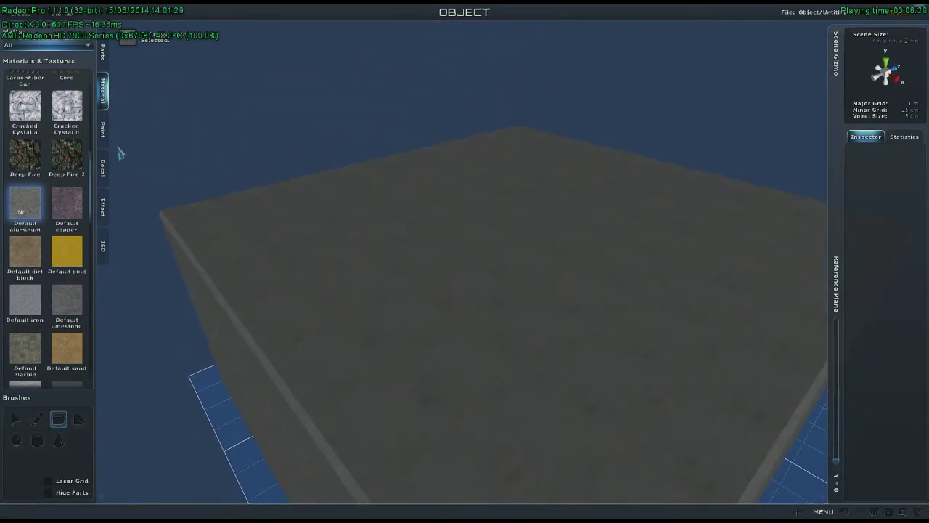
Step: Airbrush white paint strokes onto the block's top face and along its upper edge
click(103, 130)
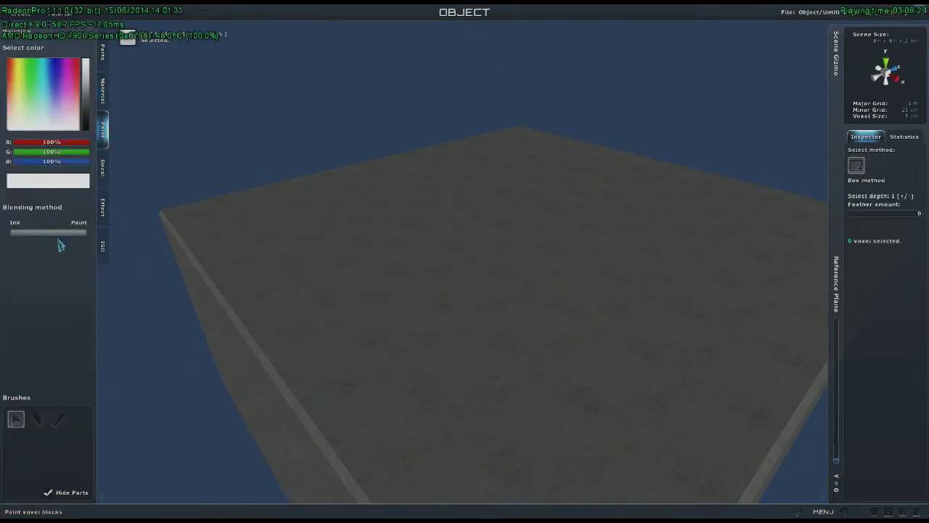
click(59, 425)
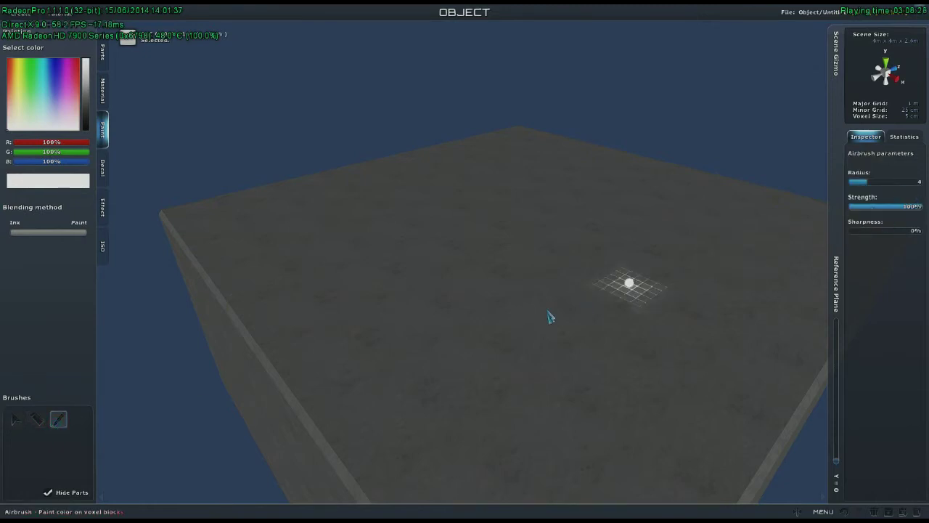
mouse_move(396, 295)
mouse_down()
mouse_move(589, 249)
mouse_move(407, 340)
mouse_move(524, 312)
mouse_move(555, 273)
mouse_up()
middle_drag(745, 419, 548, 314)
mouse_move(548, 311)
mouse_down()
mouse_move(529, 301)
mouse_move(660, 244)
mouse_up()
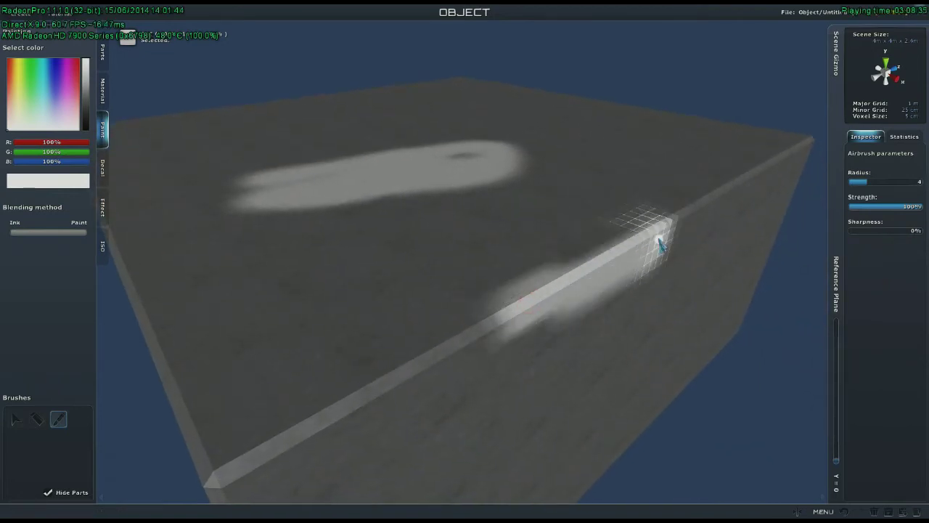
Step: Return to material editing and box-select a rectangular area on the block's top face with a feather amount of 7
click(103, 92)
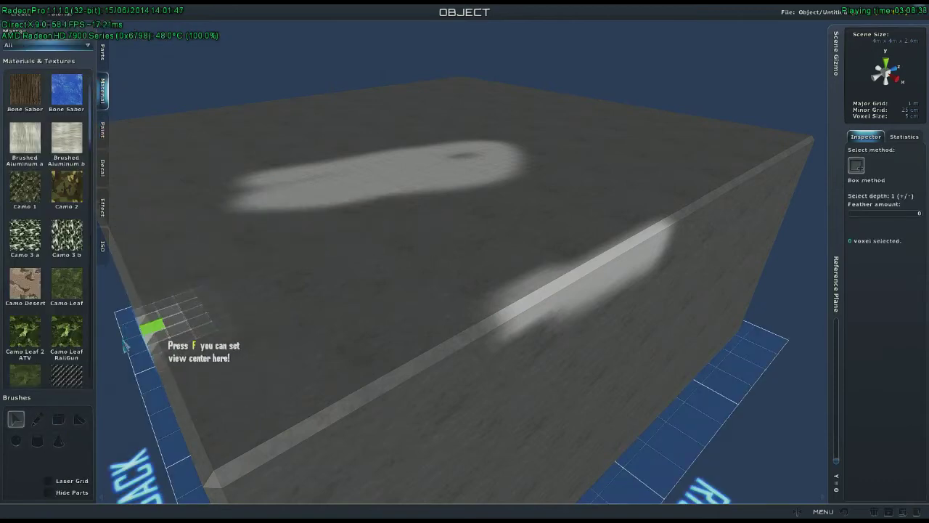
click(873, 214)
key(f)
drag(555, 197, 553, 196)
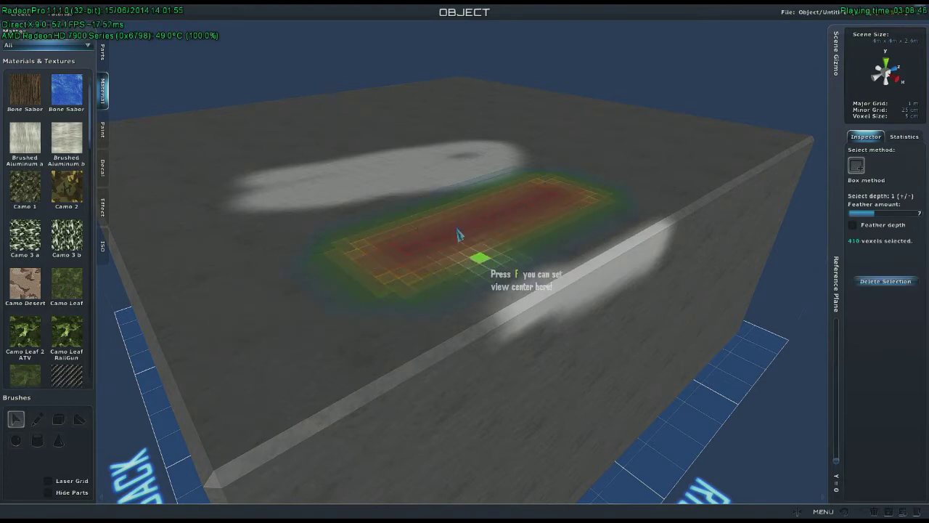
right_drag(448, 286, 451, 295)
scroll(452, 300, down, 4)
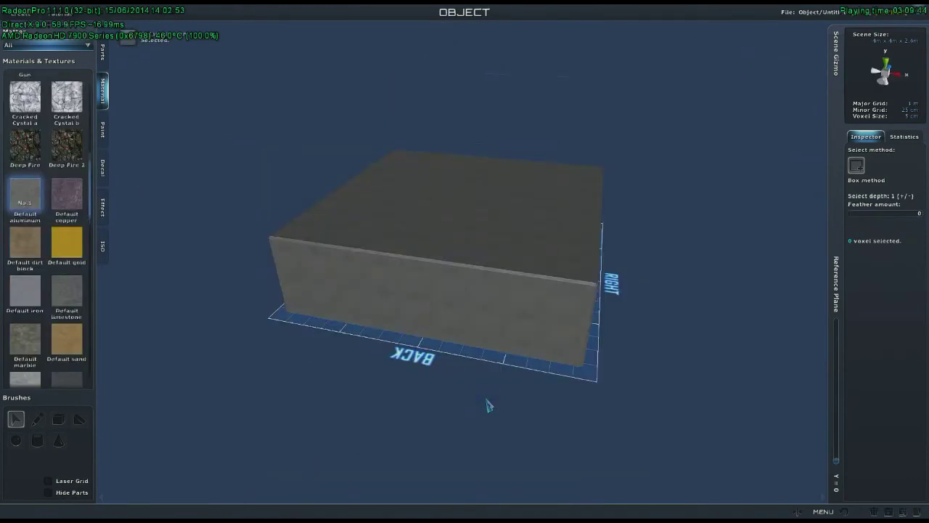
Step: Turn on the laser grid and set the view center near the block's upper back edge
scroll(481, 373, up, 5)
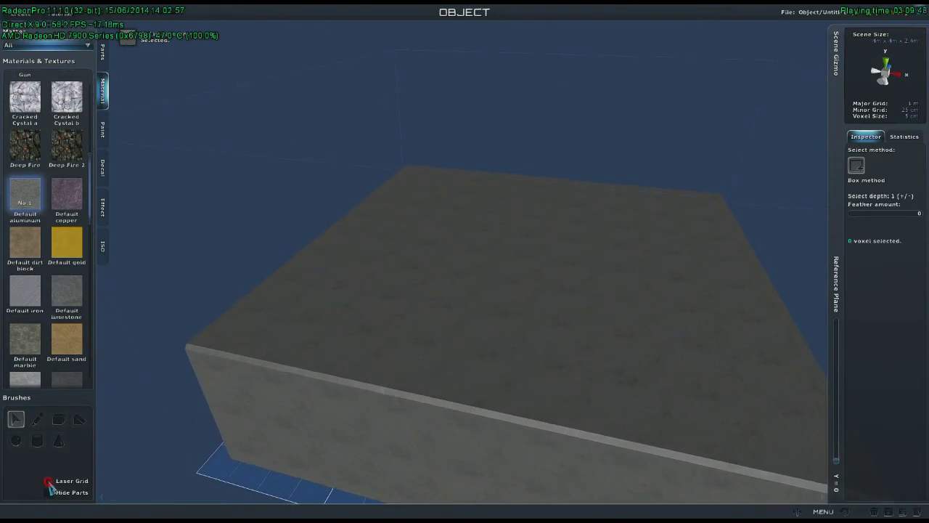
click(48, 481)
scroll(425, 409, down, 2)
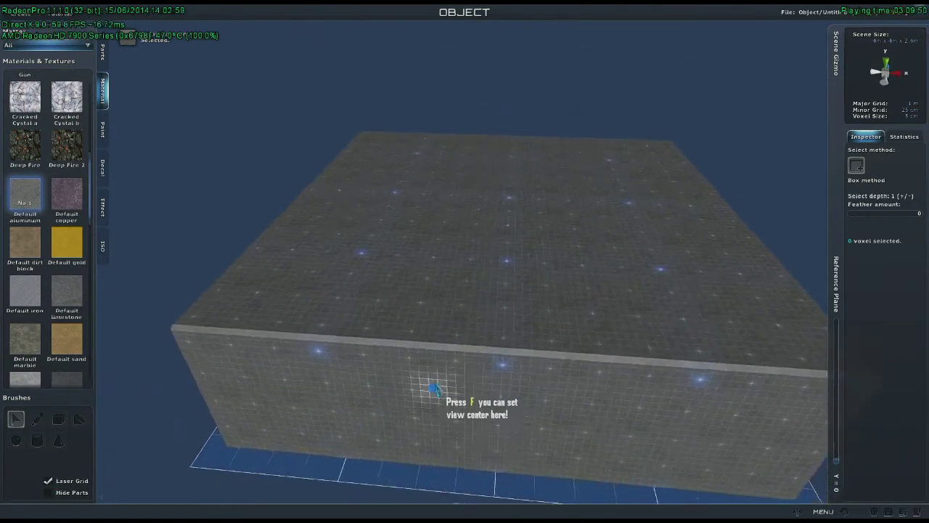
scroll(436, 387, up, 4)
key(f)
key(f)
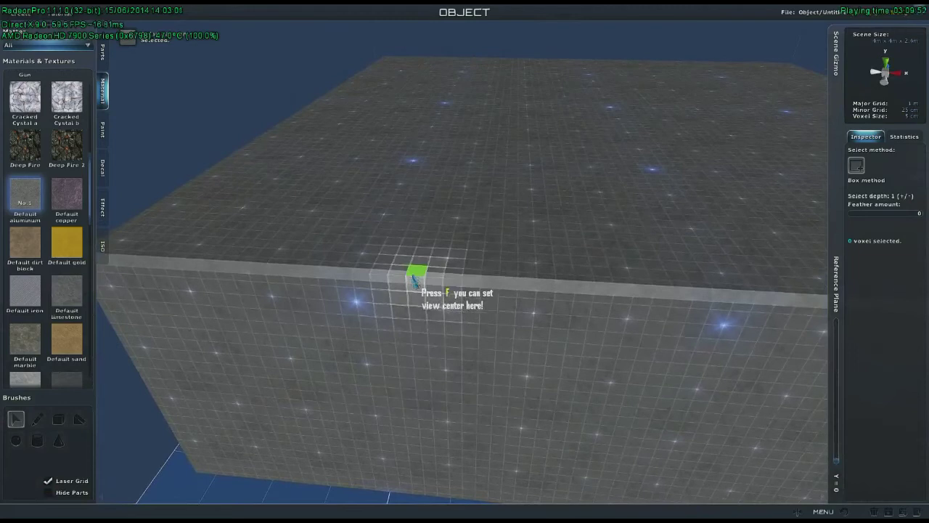
middle_drag(599, 346, 471, 346)
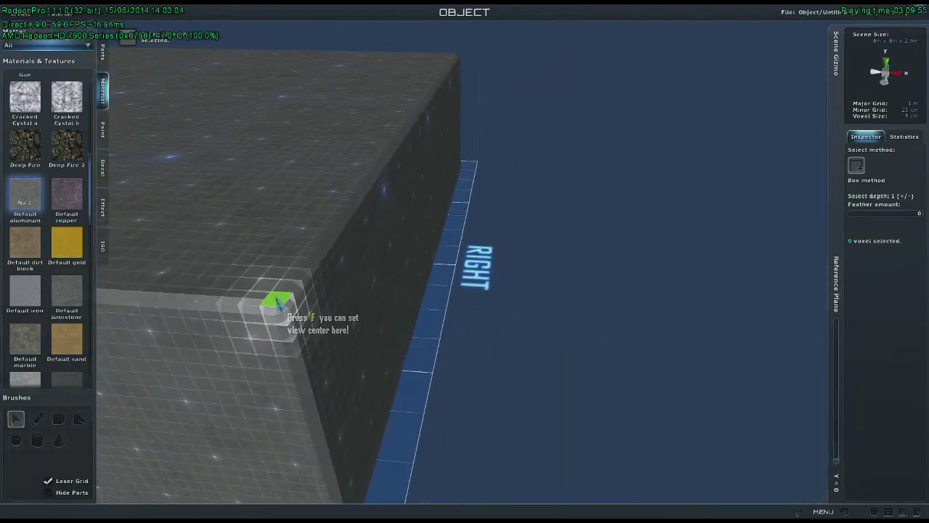
Step: Select the block's upper back-right corner voxel and extend the selection downward with a selection depth of 6
click(278, 304)
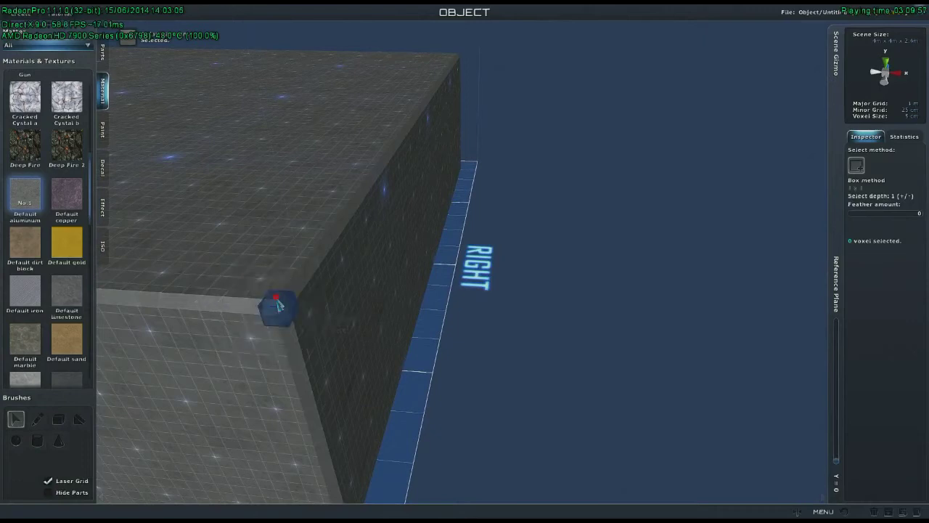
click(273, 301)
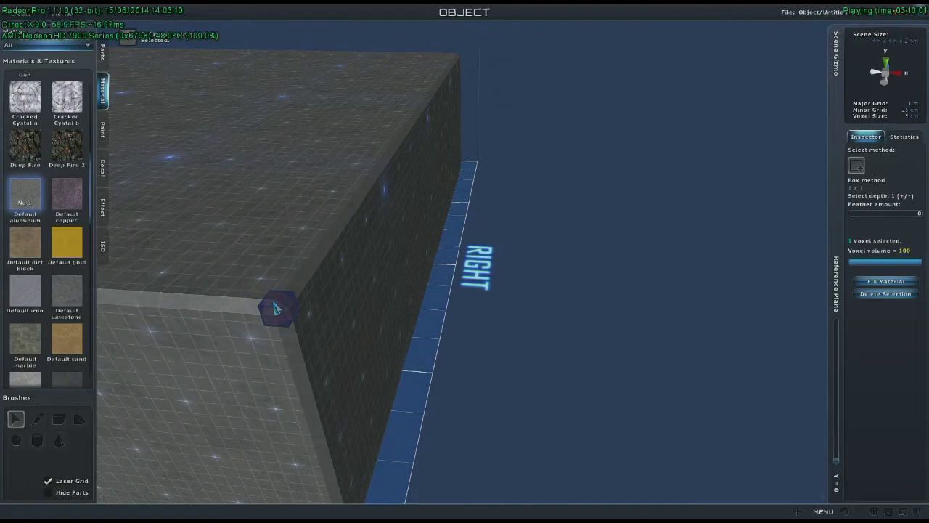
key(plus)
key(plus)
key(plus)
key(plus)
key(plus)
click(275, 308)
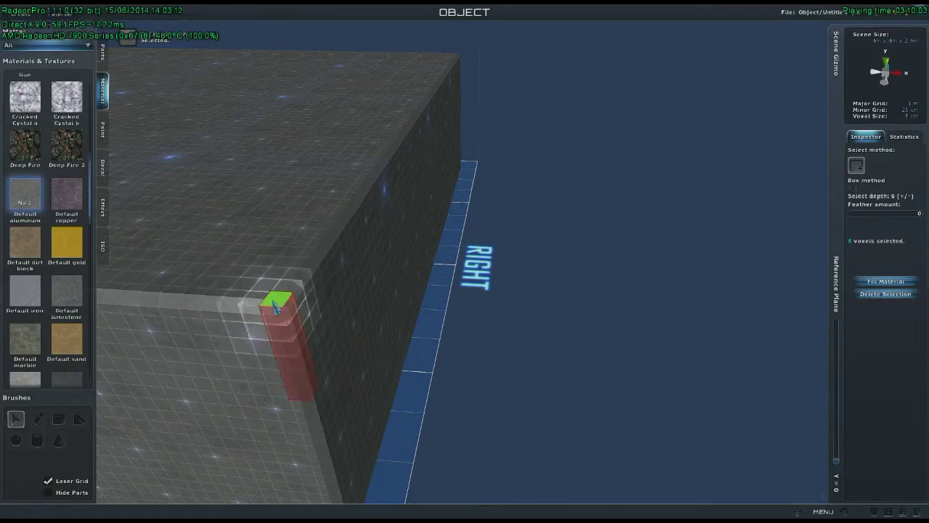
Step: Reselect the corner voxel at depth 6 from its back face and its right face
click(274, 319)
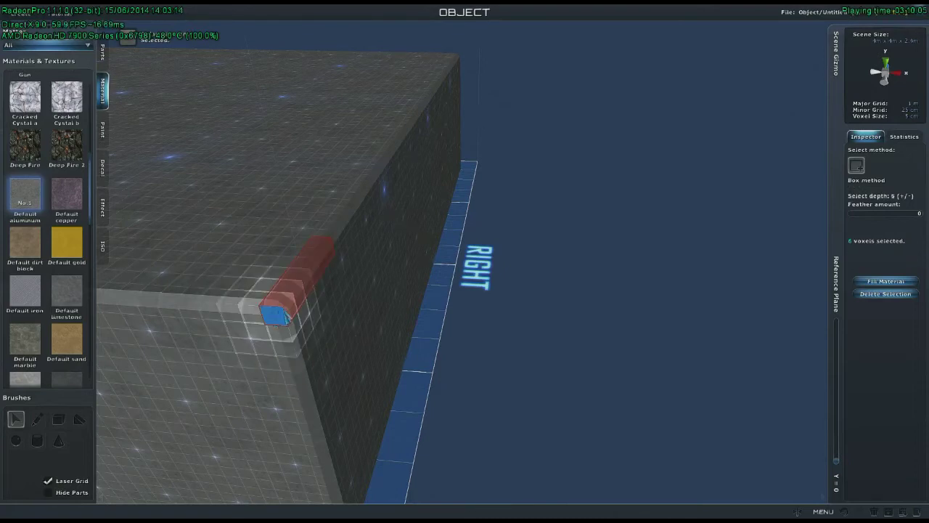
click(289, 314)
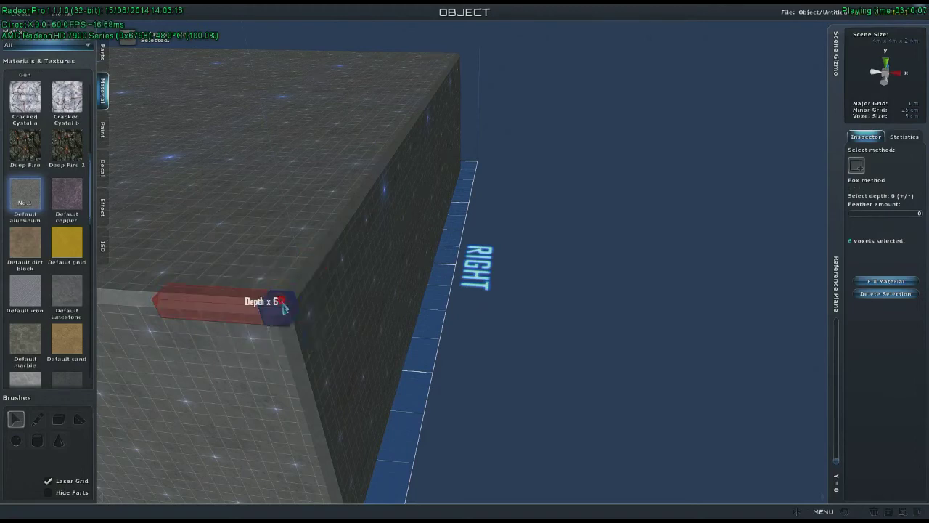
click(278, 319)
click(275, 314)
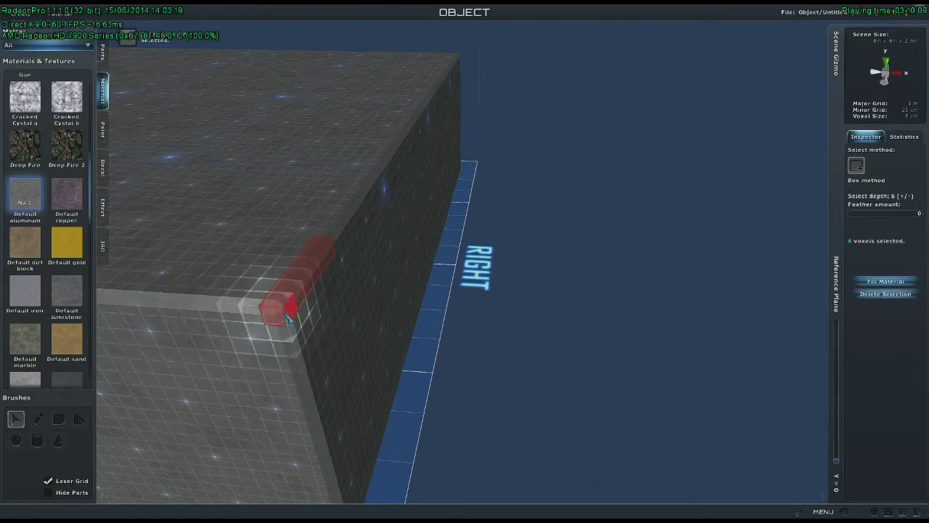
middle_drag(275, 307, 378, 300)
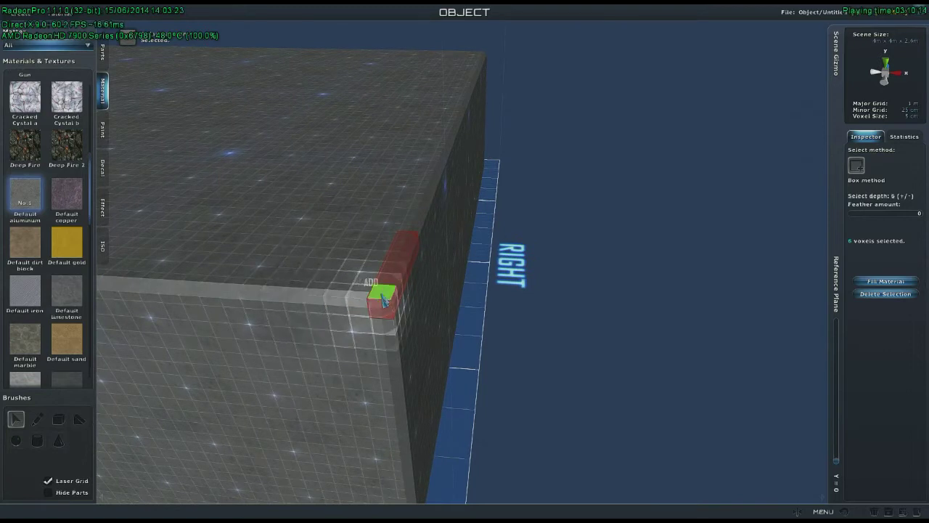
Step: Combine six-deep box selections on the block's top and back faces using the add, cross and subtract modes
drag(377, 299, 269, 281)
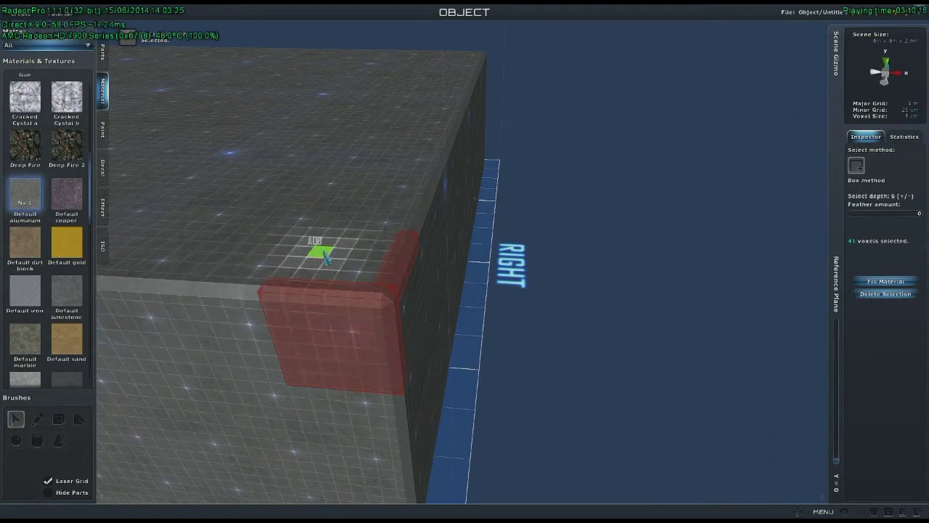
drag(318, 211, 361, 171)
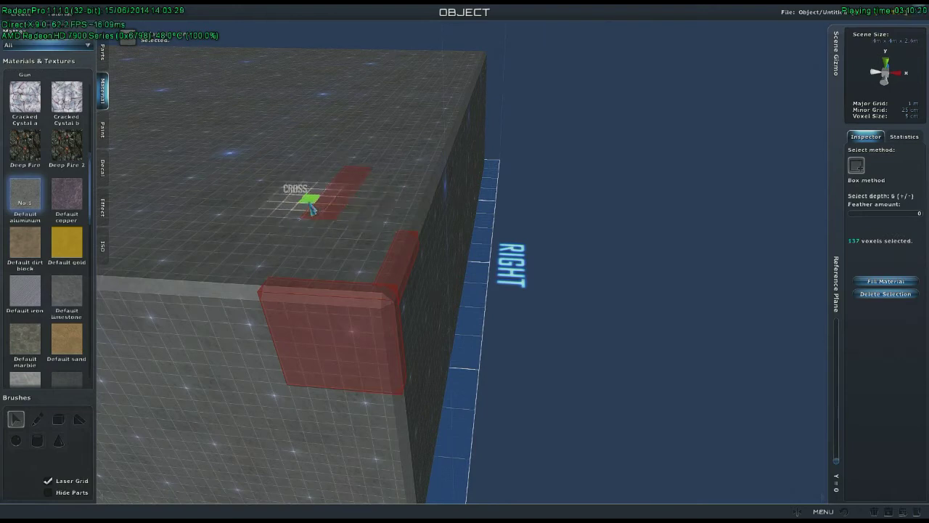
drag(325, 341, 259, 426)
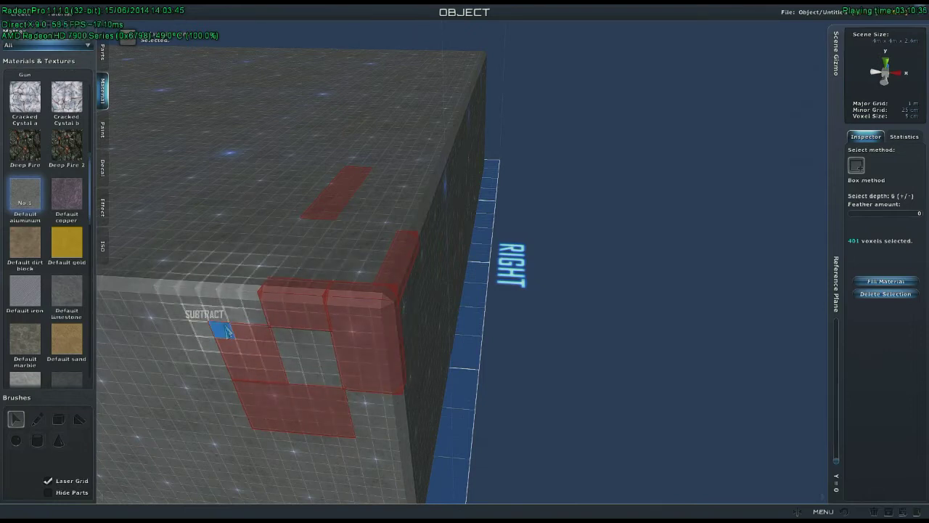
ctrl+drag(226, 331, 303, 397)
ctrl+drag(272, 307, 276, 303)
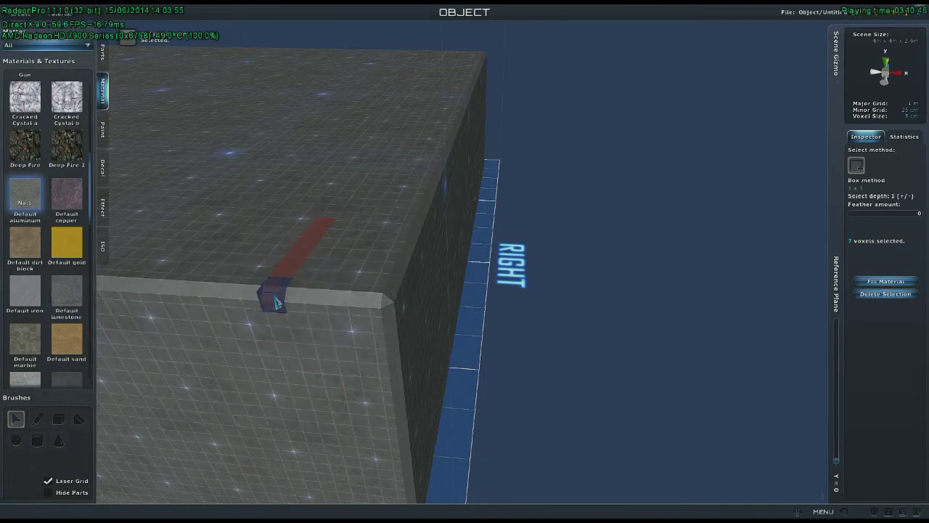
Step: Select a single voxel on the block's upper back edge at a selection depth of 1
click(276, 302)
middle_drag(336, 307, 405, 311)
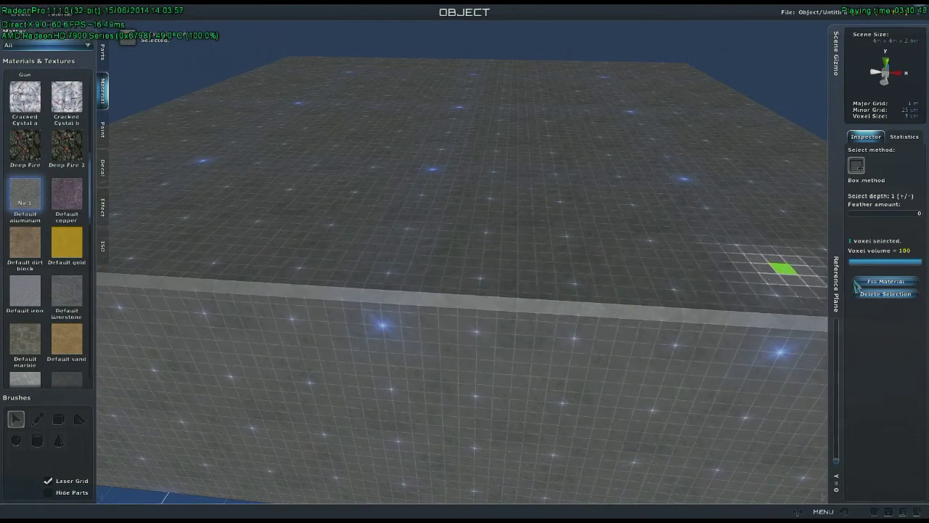
click(856, 285)
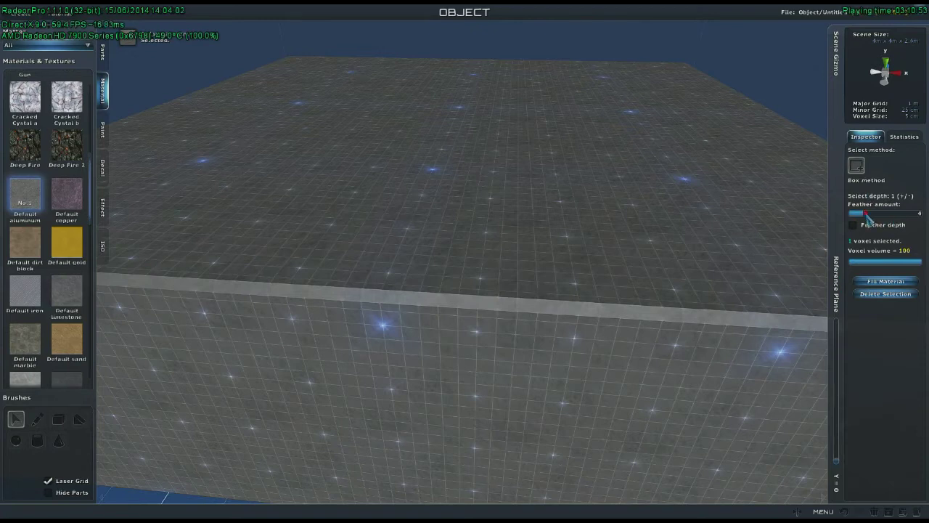
Step: Set the feather amount to 5 and select a feathered spot on the top face near the back edge
click(868, 220)
click(438, 258)
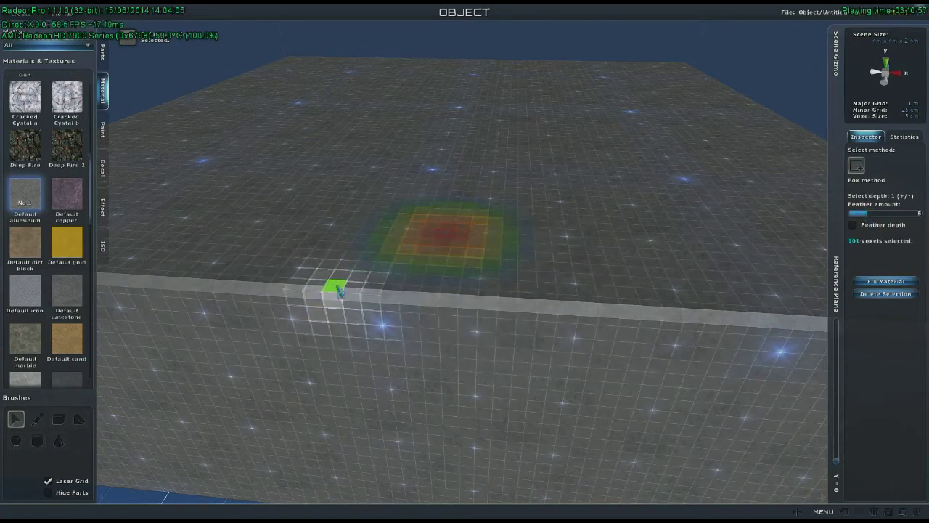
middle_drag(251, 287, 336, 280)
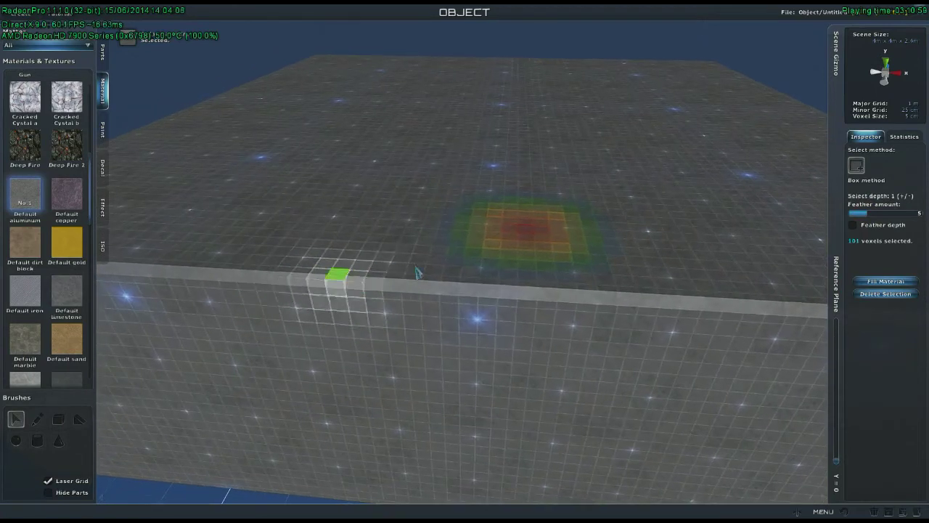
Step: Select a spot on the upper back edge with a feather amount of 3 and delete the selected voxels
click(354, 279)
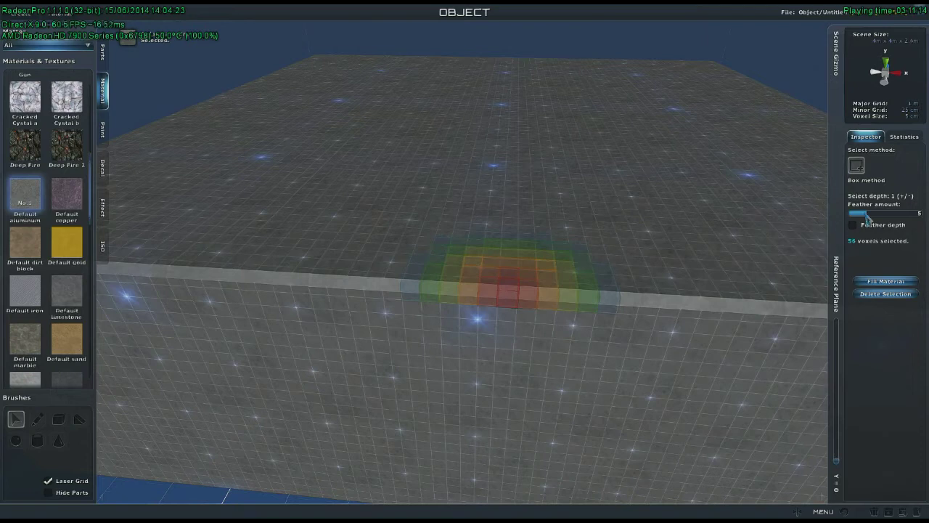
click(511, 288)
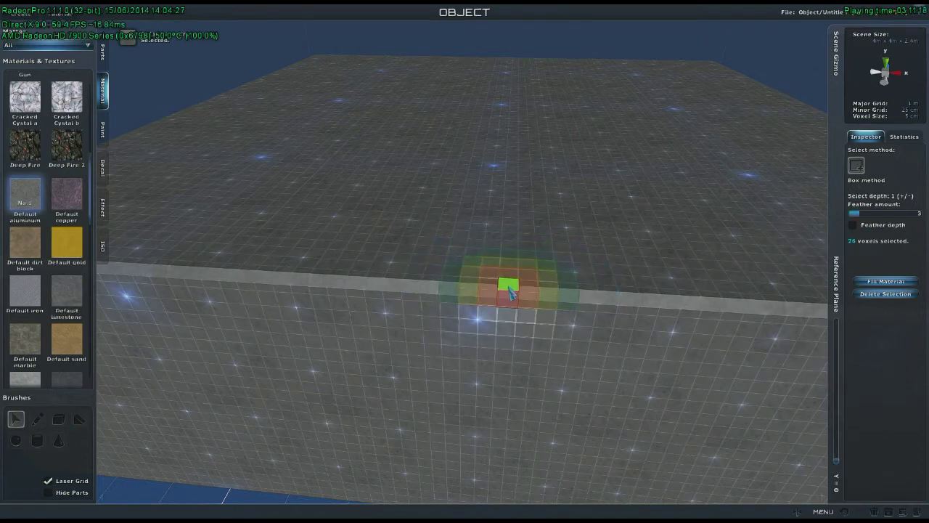
key(Delete)
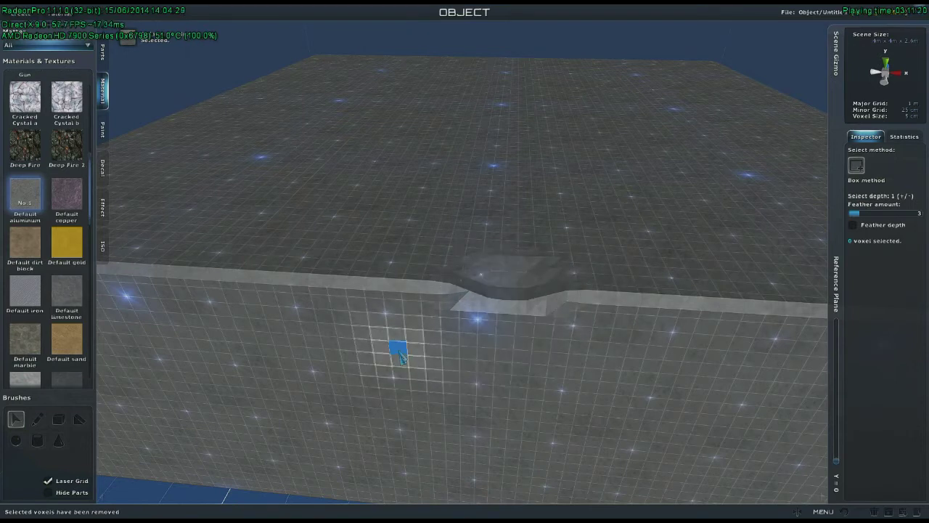
Step: Delete a feathered spot on the upper back edge beside the first notch, using a selection depth of 3
click(342, 273)
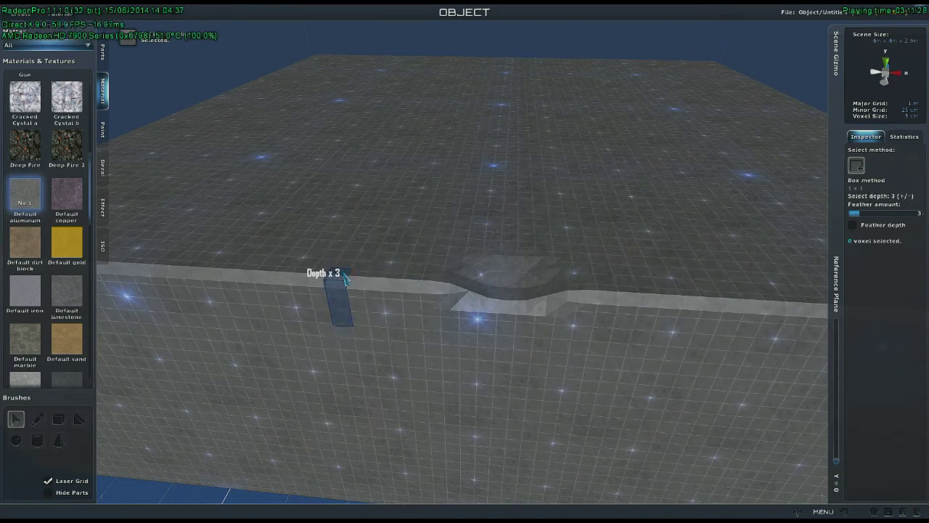
click(344, 278)
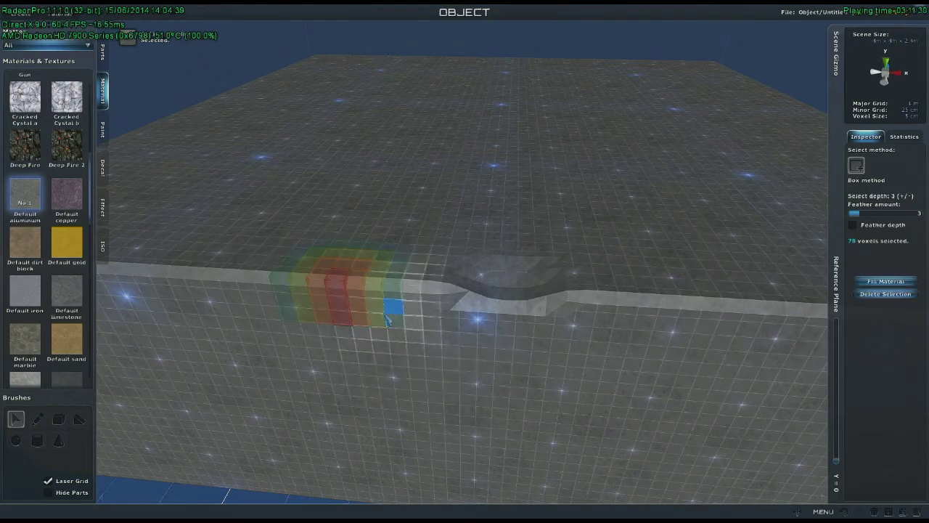
key(Delete)
right_drag(384, 339, 412, 263)
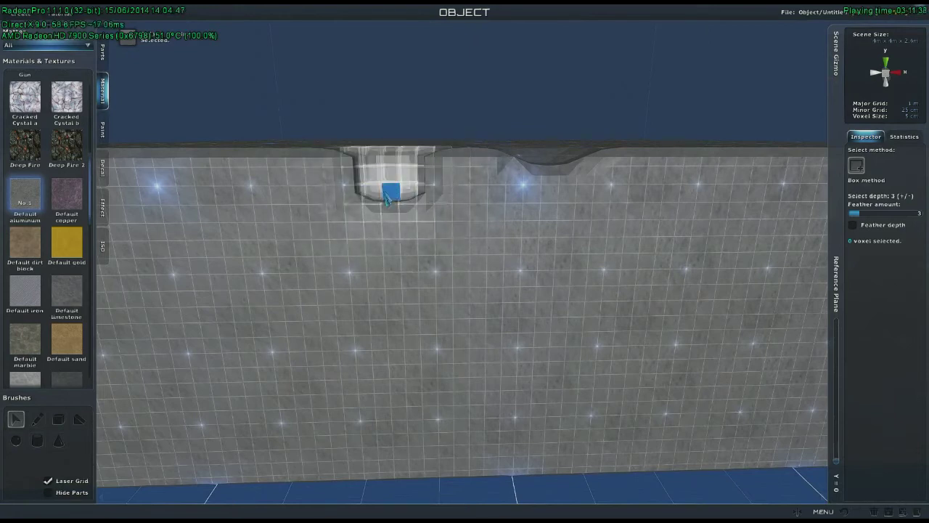
right_drag(441, 238, 395, 299)
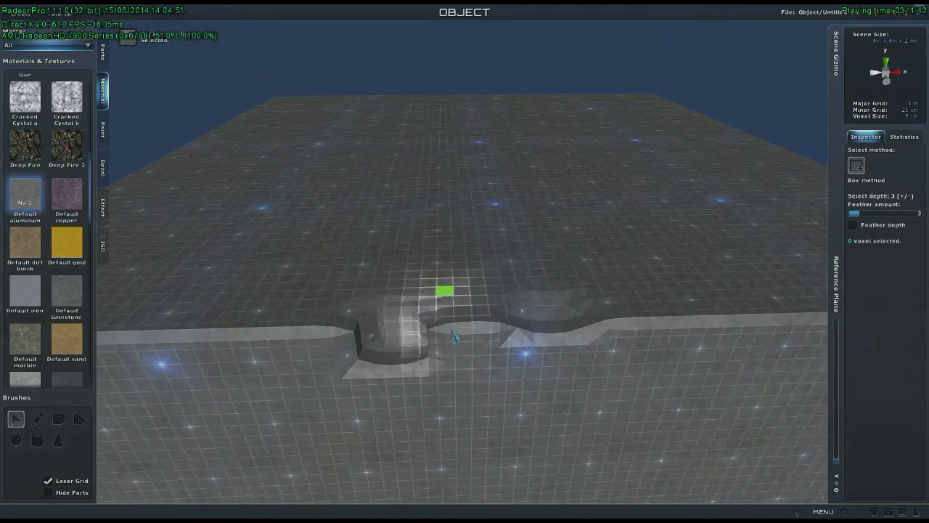
Step: Turn on feather depth and delete a feathered spot on the upper back edge beside the notches at a selection depth of 3
mouse_move(636, 331)
middle_down()
mouse_move(612, 318)
mouse_move(625, 326)
middle_up()
click(854, 224)
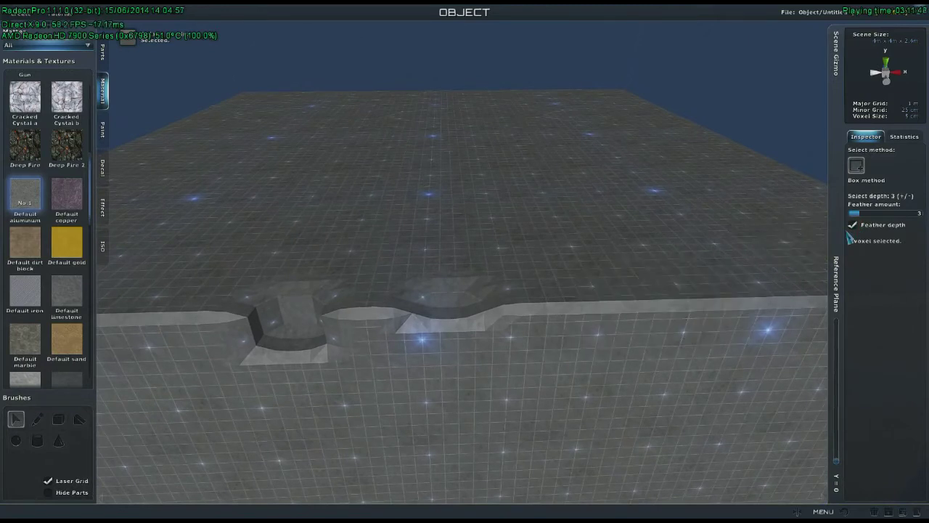
drag(588, 300, 611, 355)
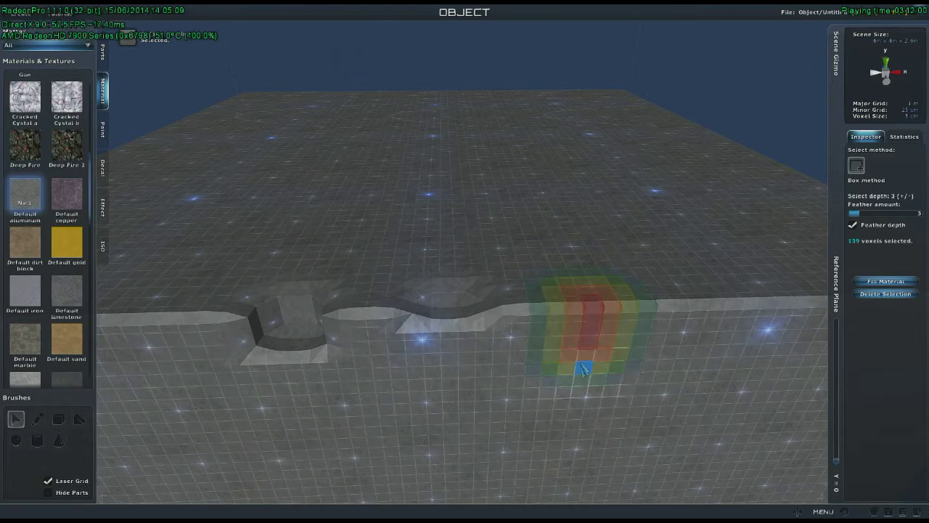
key(Delete)
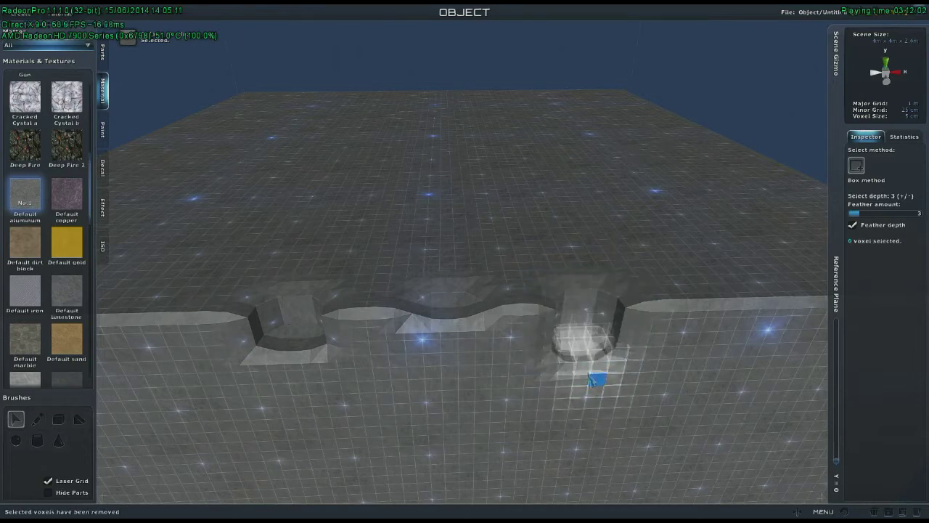
Step: Delete a feathered spot on the upper back edge beside the deep notch, using a selection depth of 1
right_drag(591, 381, 583, 365)
middle_drag(638, 382, 620, 383)
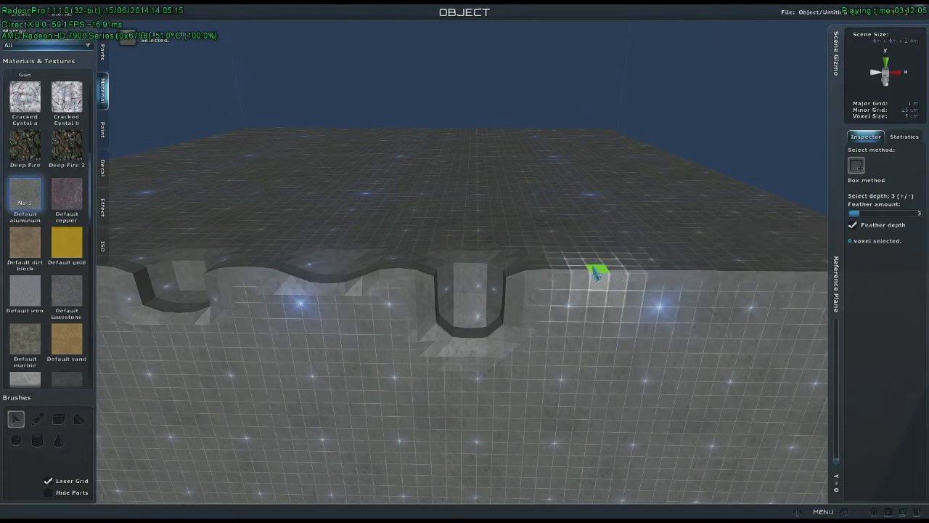
drag(595, 271, 596, 271)
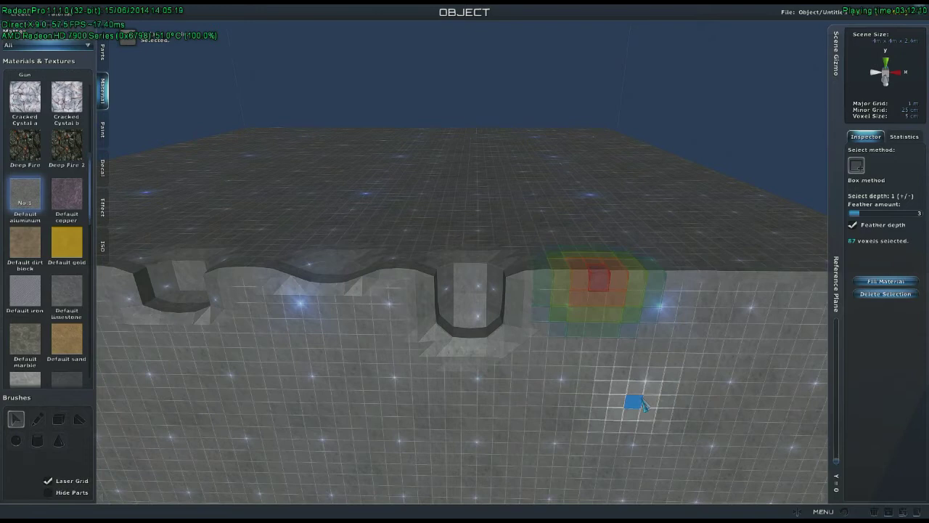
key(Delete)
Step: Undo the last three feathered deletions along the upper back edge
right_drag(646, 432, 648, 420)
middle_drag(648, 419, 657, 415)
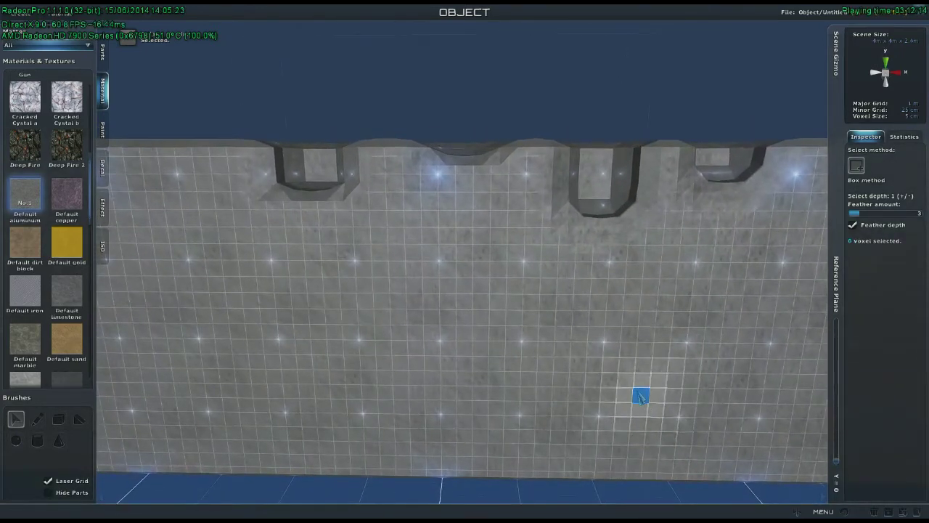
key(ctrl+z)
key(ctrl+z)
key(ctrl+z)
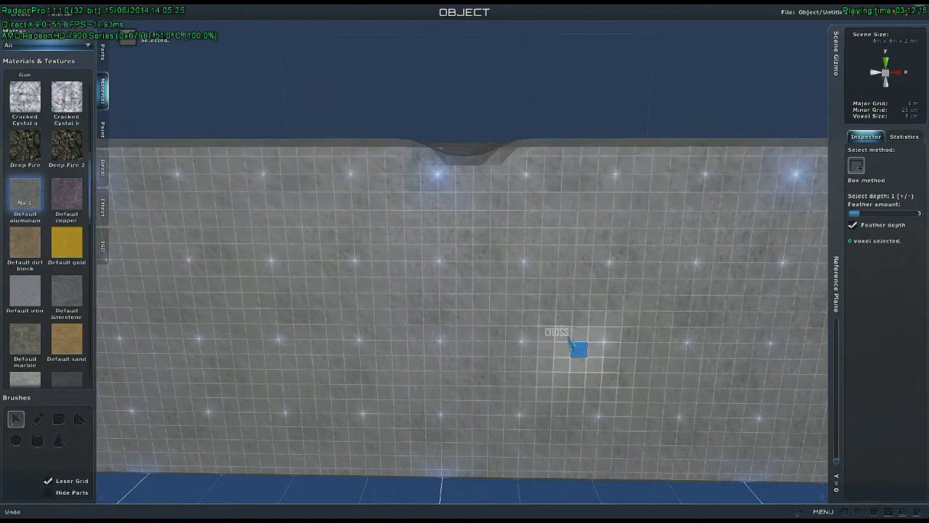
Step: Delete a feathered spot at the middle of the top face with feather amount 10, selection depth 35 and feather depth off
middle_drag(565, 336, 568, 378)
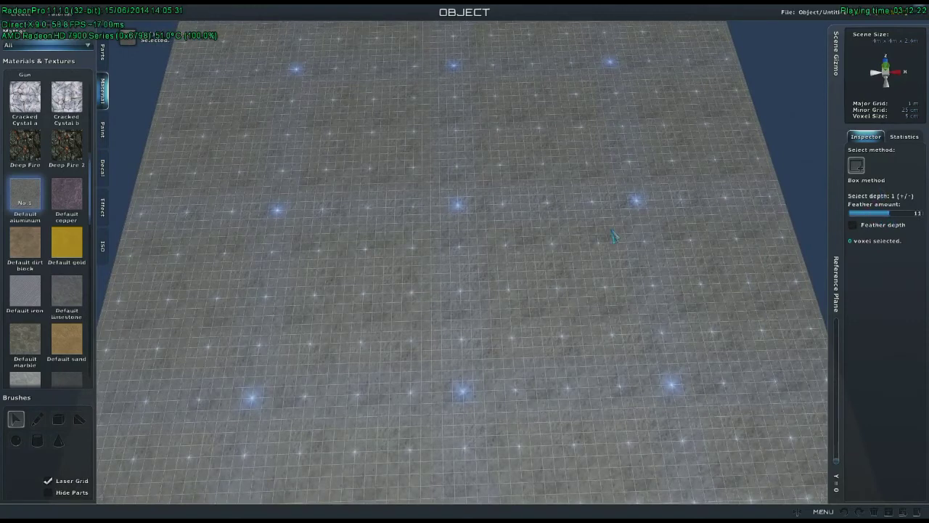
click(452, 234)
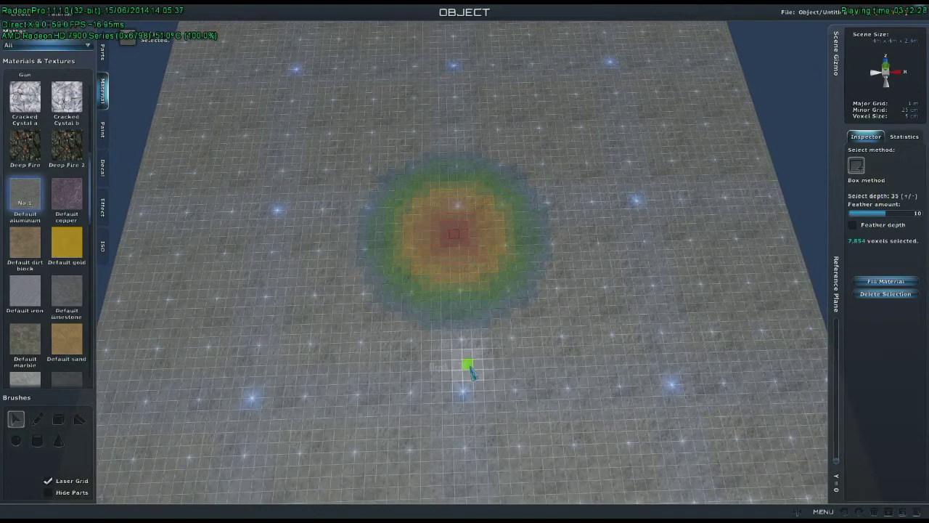
key(Delete)
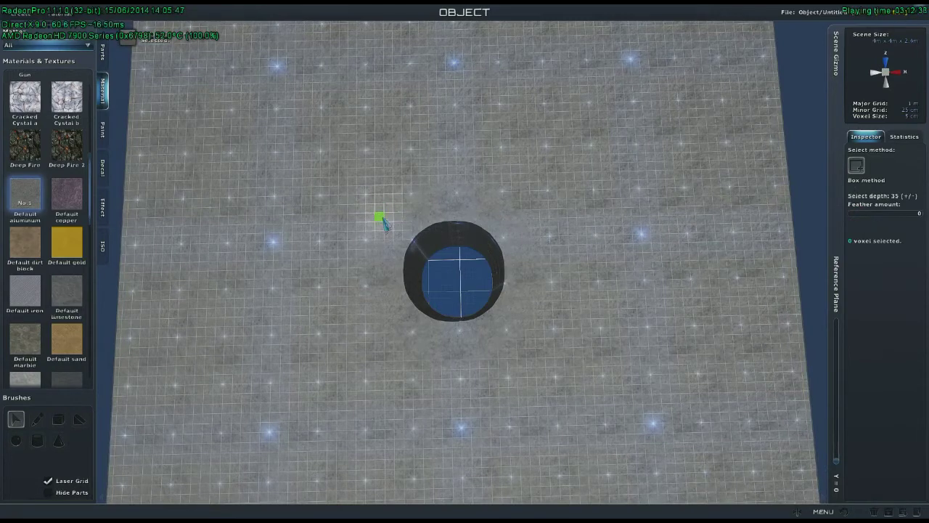
Step: Box-select the square area around the round hole with a feather amount of 0 and a selection depth of 1
drag(387, 215, 521, 335)
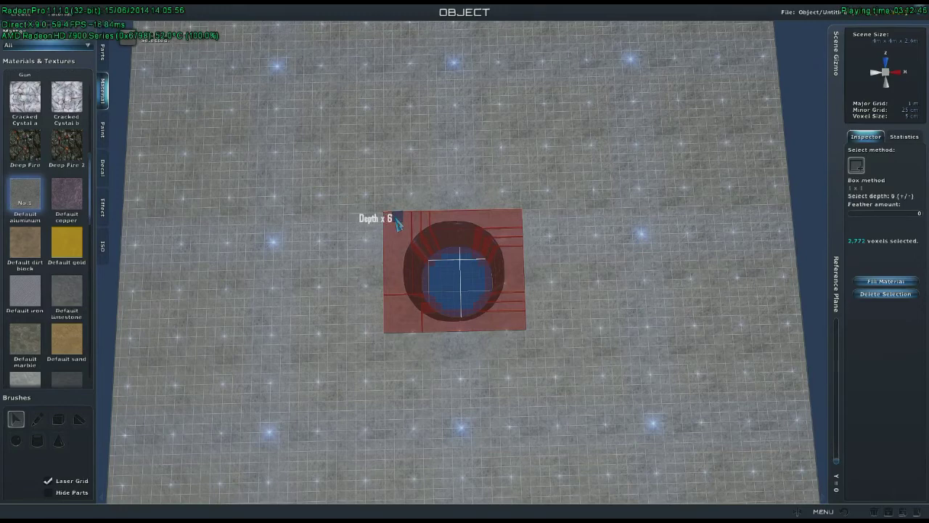
click(397, 225)
drag(420, 299, 516, 329)
mouse_move(549, 387)
right_down()
mouse_move(546, 363)
mouse_move(544, 372)
right_up()
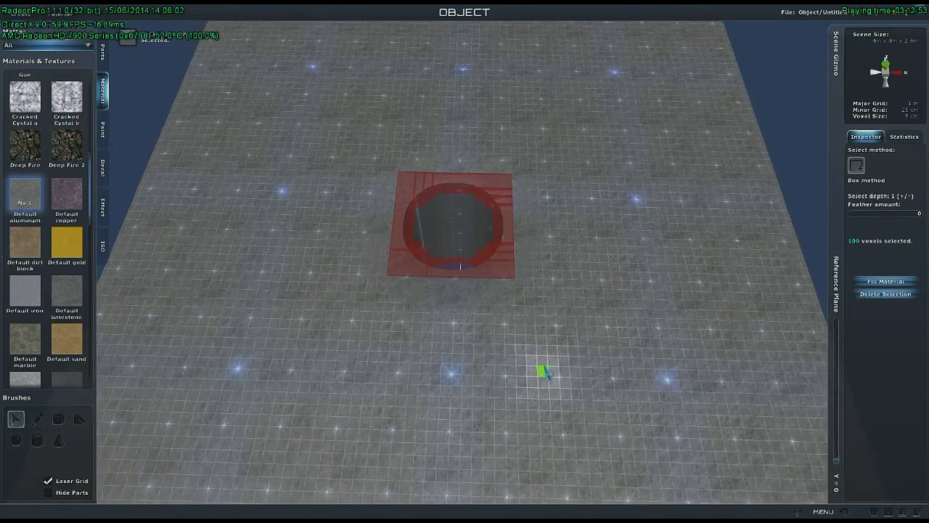
Step: Extrude the selected square ring around the hole upward by several layers
key(shift+Page_Up)
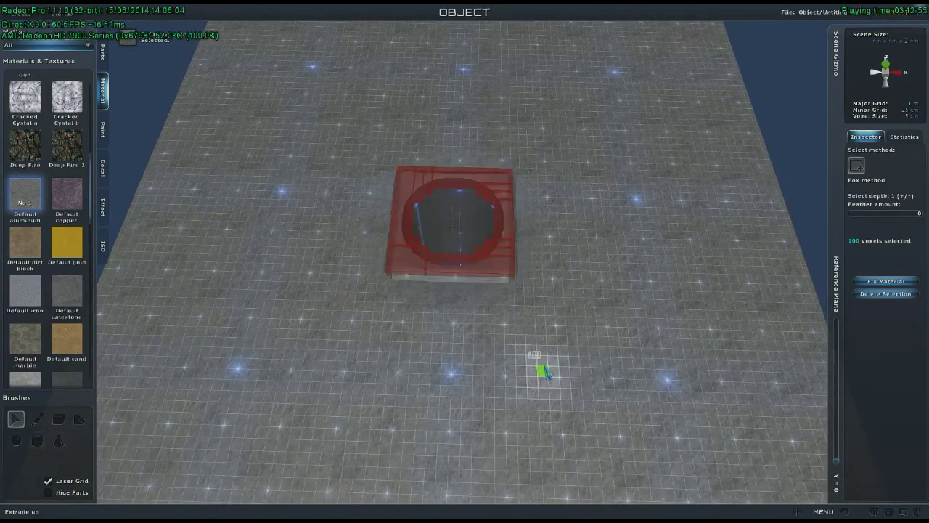
right_drag(543, 365, 530, 332)
shift+scroll(536, 330, up, 3)
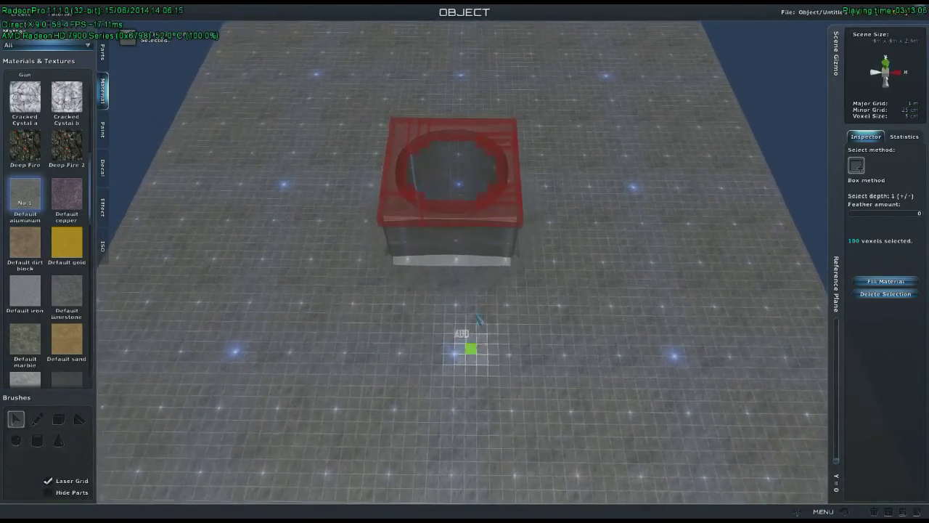
right_drag(474, 294, 488, 301)
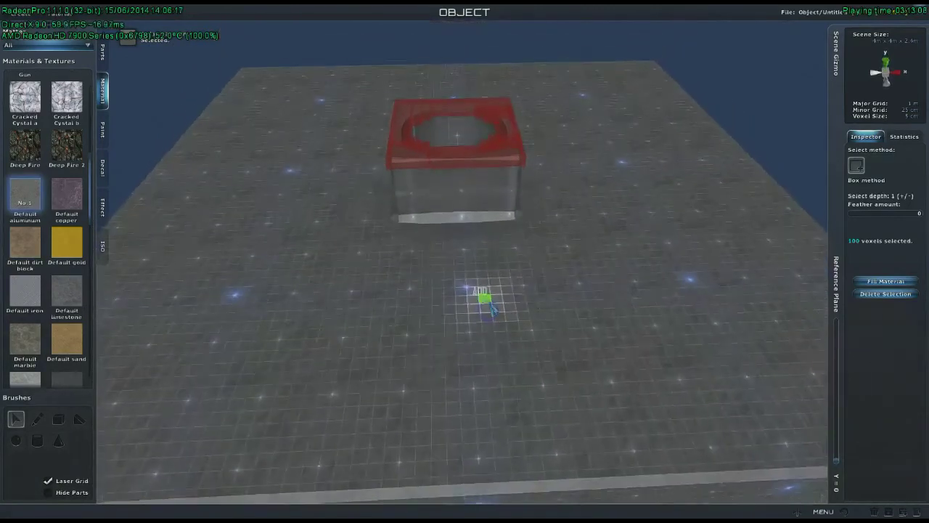
Step: Extrude the selected ring down three layers and back up three layers
key(shift+Page_Down)
key(shift+Page_Down)
key(shift+Page_Down)
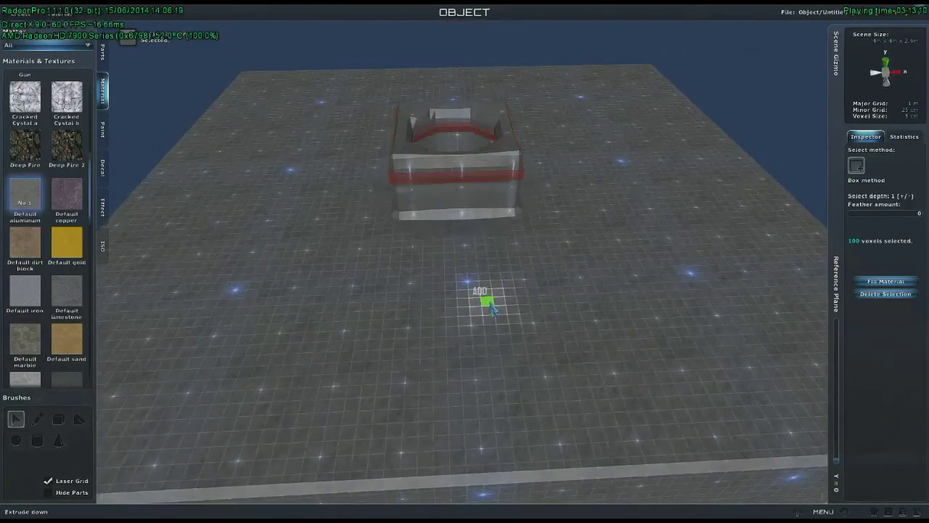
key(shift+Page_Up)
key(shift+Page_Up)
key(shift+Page_Up)
right_drag(491, 308, 501, 339)
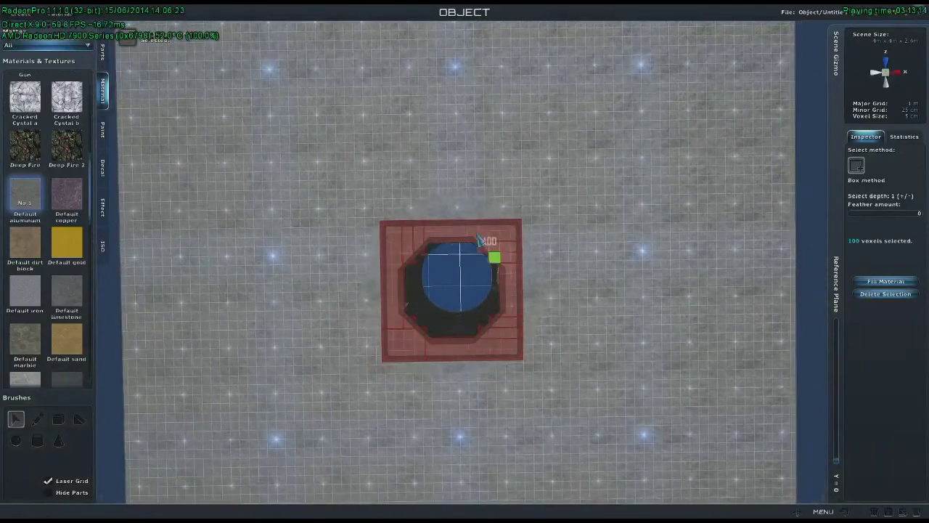
right_drag(483, 444, 472, 417)
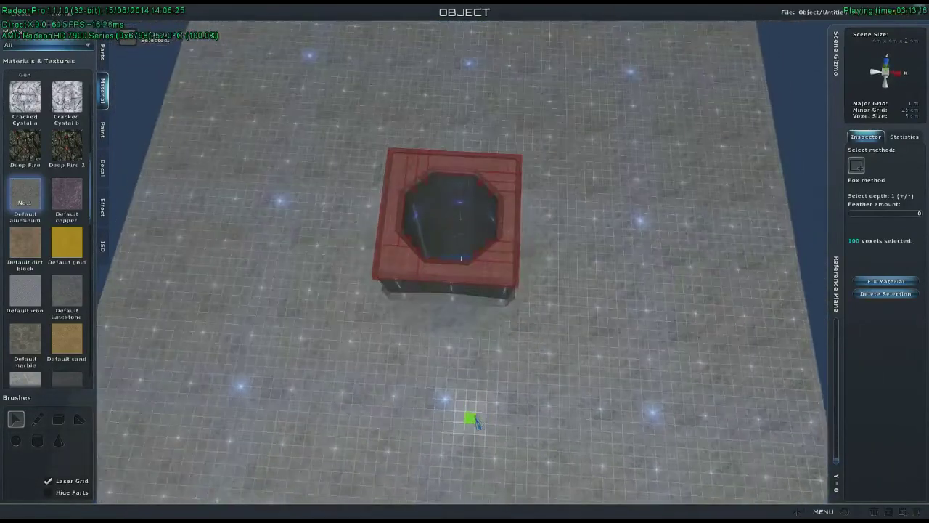
Step: Undo the ring extrusions and the deletion of the round hole
key(ctrl+z)
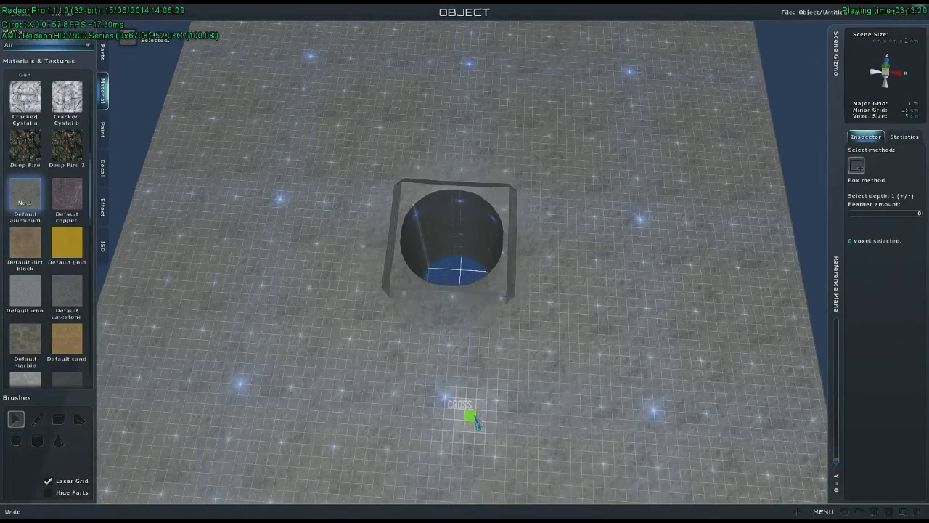
key(ctrl+z)
right_drag(477, 408, 481, 397)
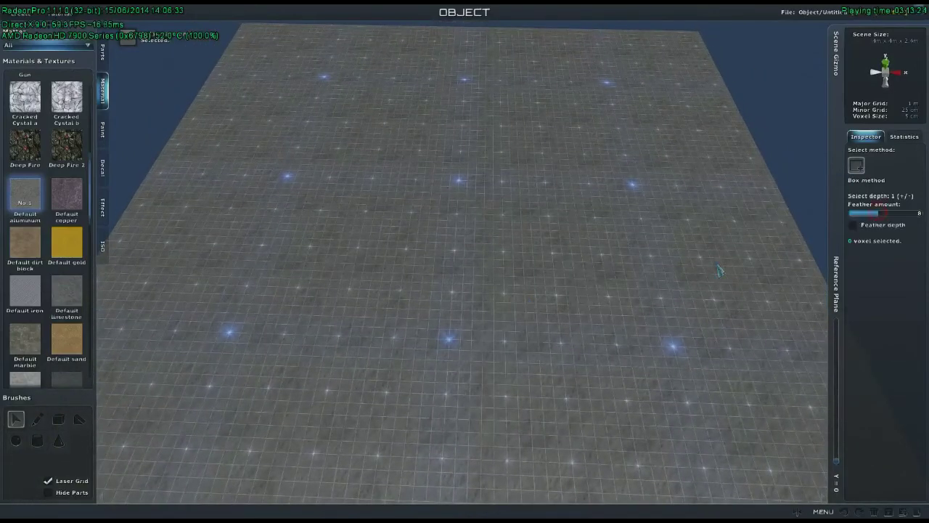
Step: Box-select a strip from the middle of the top face to the back edge with feather amount 18 and delete it
right_drag(564, 264, 504, 211)
drag(463, 196, 457, 324)
right_drag(460, 340, 456, 324)
drag(457, 324, 456, 321)
right_drag(457, 324, 457, 322)
drag(456, 321, 455, 319)
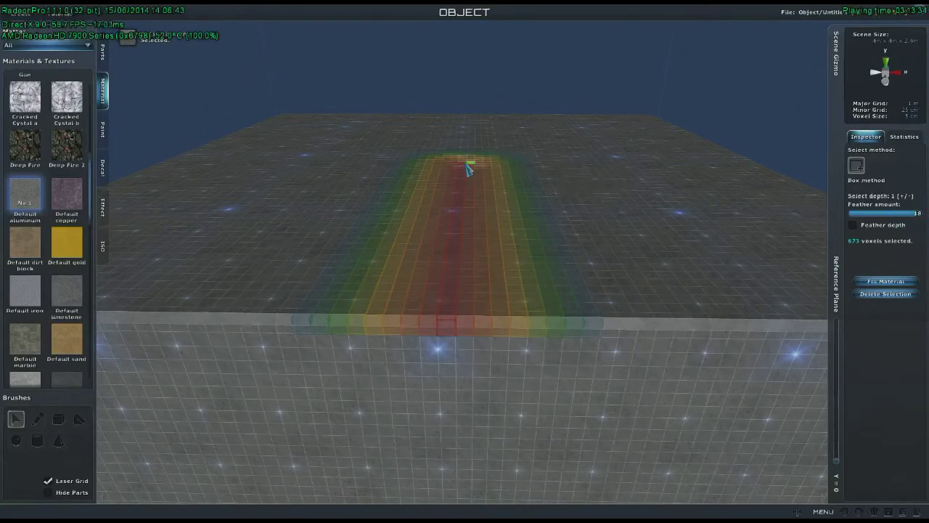
drag(443, 314, 445, 315)
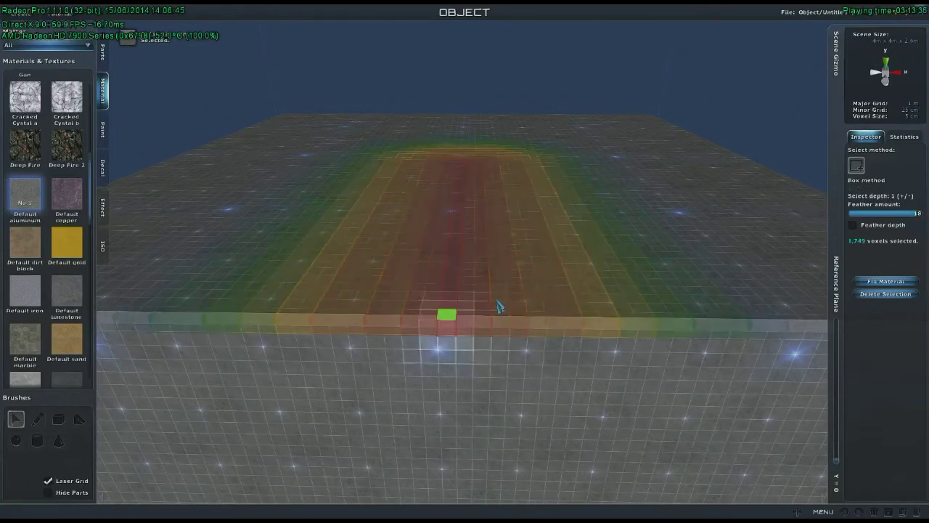
key(Delete)
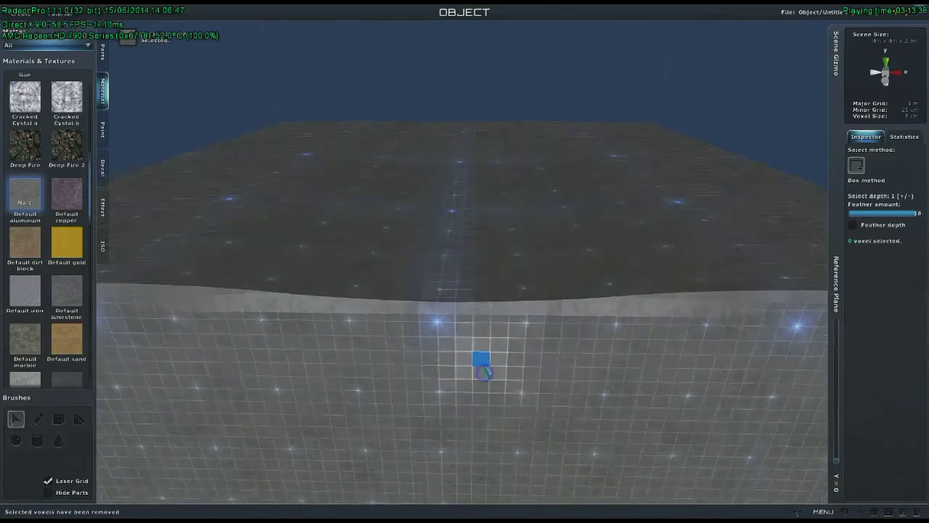
right_drag(494, 362, 483, 372)
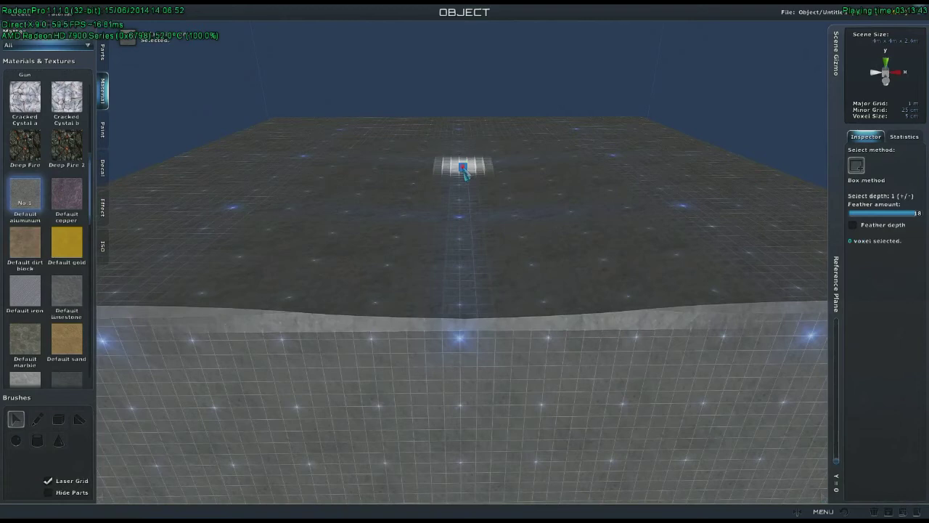
Step: Select a strip along the shallow groove's centre to the back edge with feather amount 18 and delete it
right_drag(469, 272, 467, 299)
drag(460, 211, 455, 299)
right_drag(455, 299, 462, 287)
drag(463, 287, 491, 339)
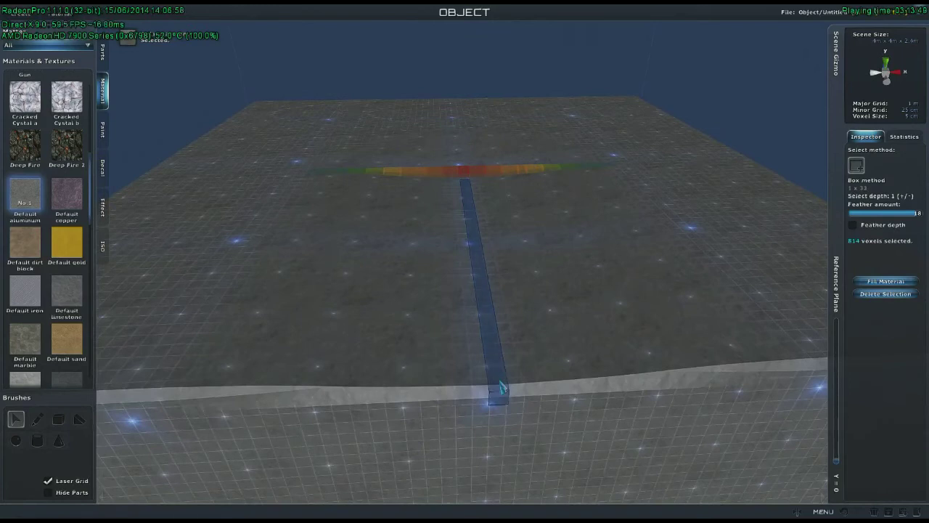
drag(500, 384, 499, 385)
right_drag(499, 384, 495, 362)
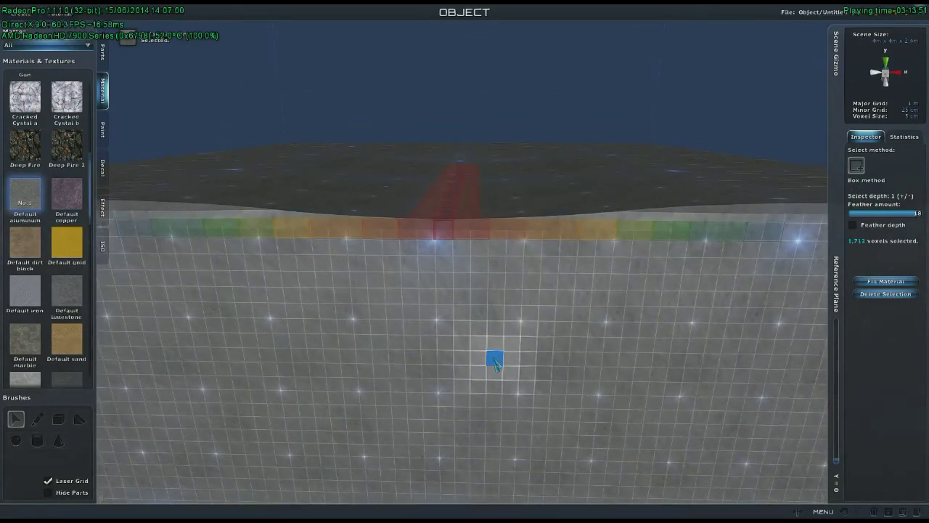
key(Delete)
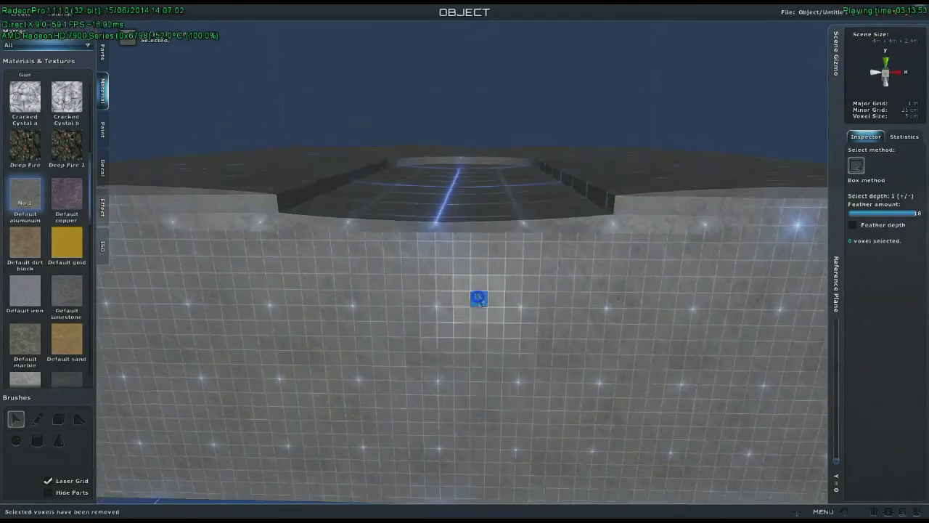
Step: Undo the second strip deletion in the groove
right_drag(487, 304, 479, 330)
right_drag(479, 385, 480, 379)
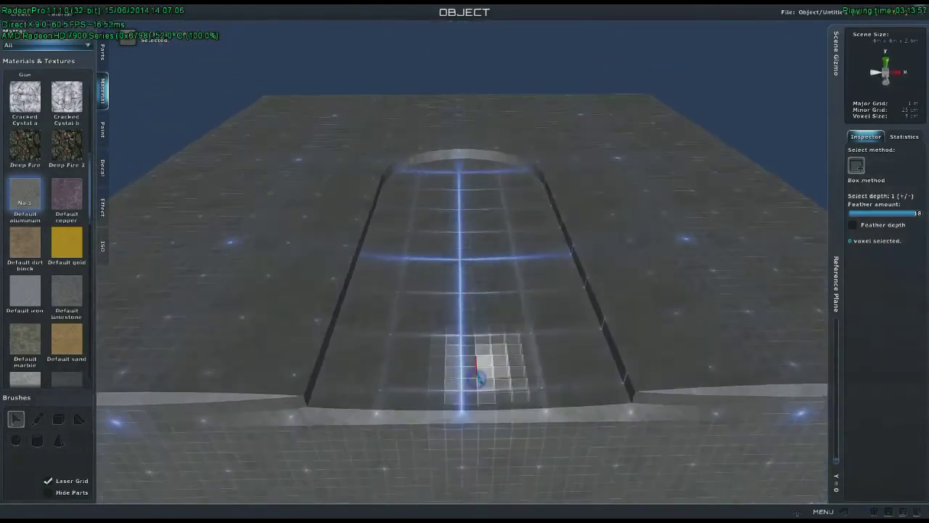
key(ctrl+z)
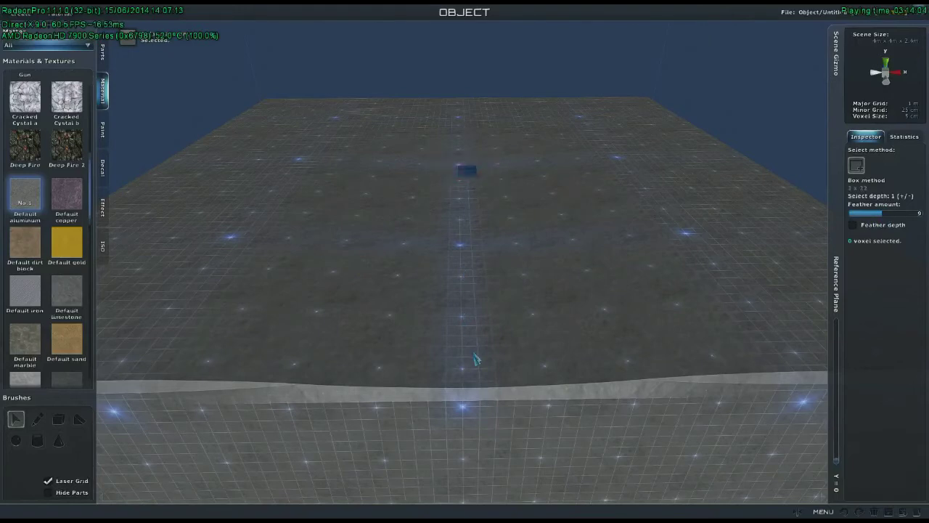
Step: Set the feather amount to 9, select a strip along the groove's centre to the back edge and delete it
click(477, 186)
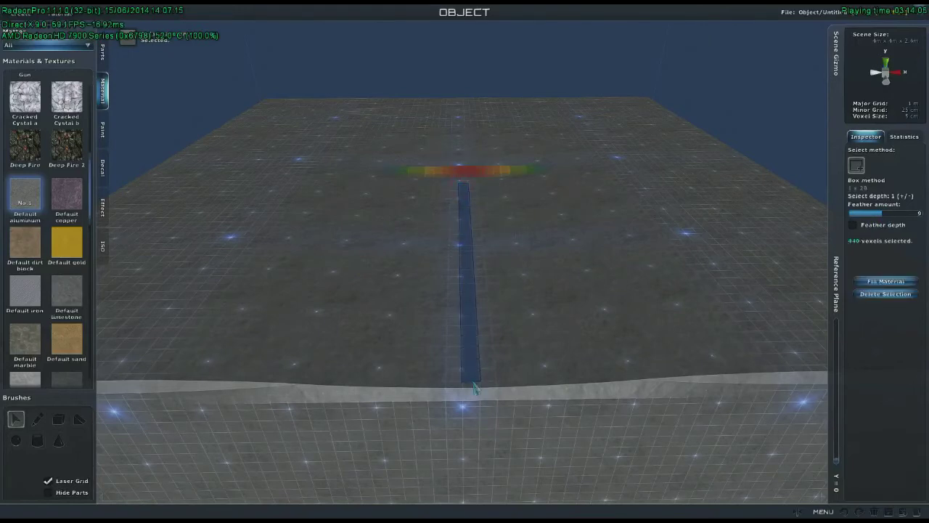
drag(476, 392, 475, 395)
mouse_move(521, 437)
right_down()
mouse_move(516, 414)
mouse_move(530, 438)
right_up()
key(Delete)
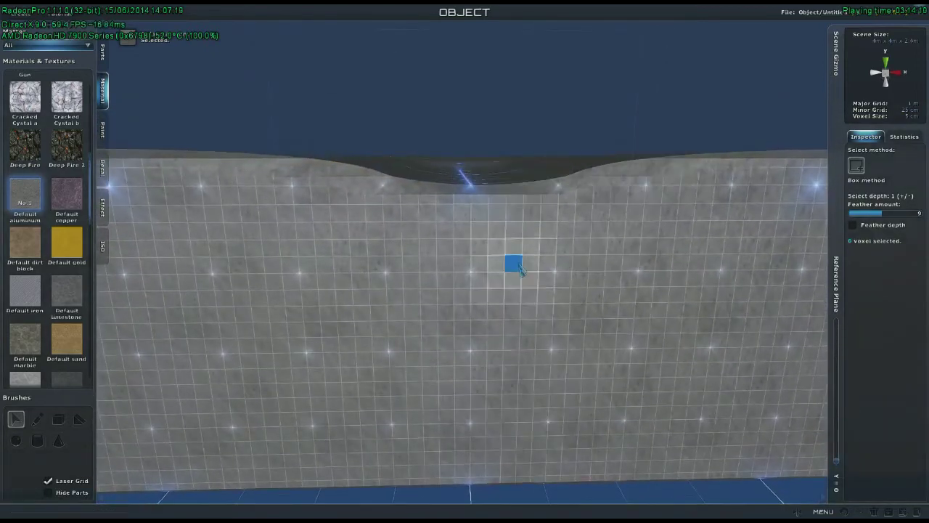
Step: Set the feather amount to 5 and delete a one-voxel-wide strip along the groove's centre up to the back edge
right_drag(520, 267, 510, 346)
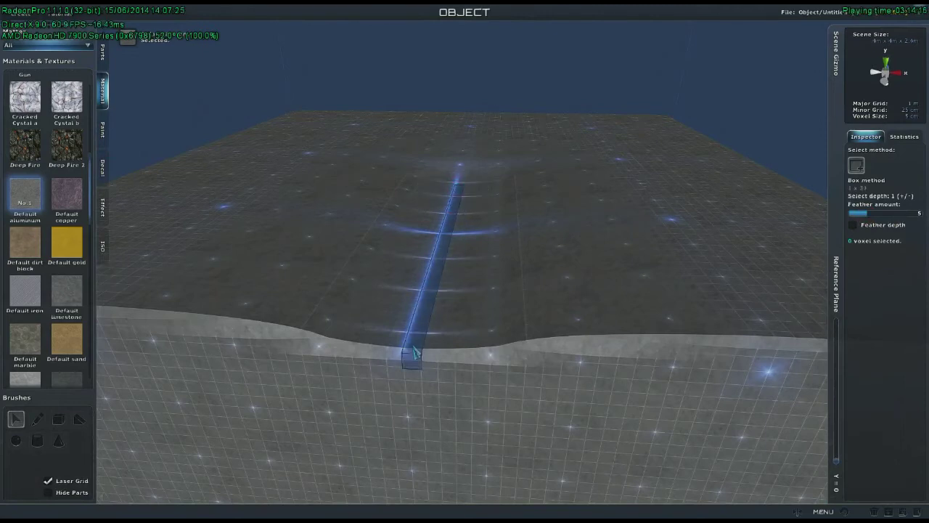
drag(415, 353, 414, 358)
key(Delete)
right_drag(508, 395, 500, 368)
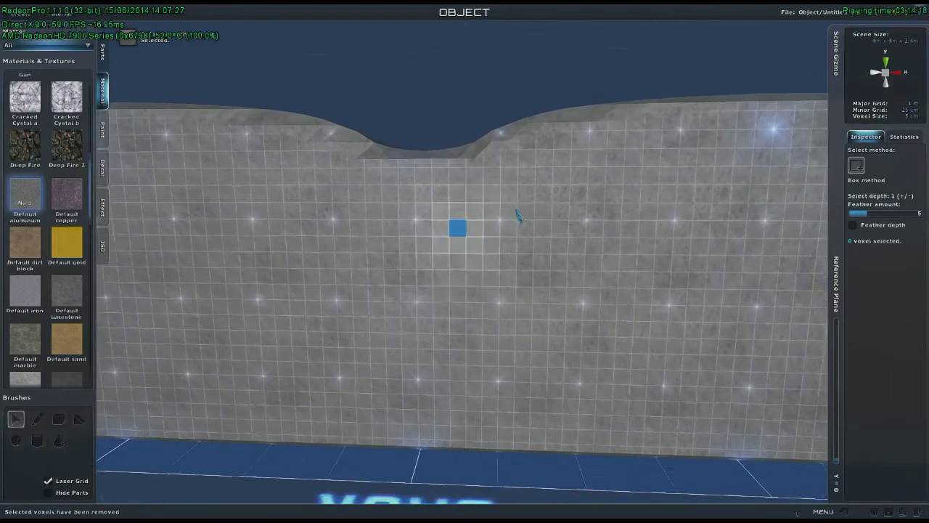
Step: Undo the strip deletions to restore the full block and set the feather amount to 1
mouse_move(516, 215)
middle_down()
mouse_move(529, 249)
mouse_move(498, 253)
mouse_move(525, 307)
mouse_move(510, 228)
middle_up()
click(497, 160)
middle_drag(551, 196, 495, 278)
key(ctrl+z)
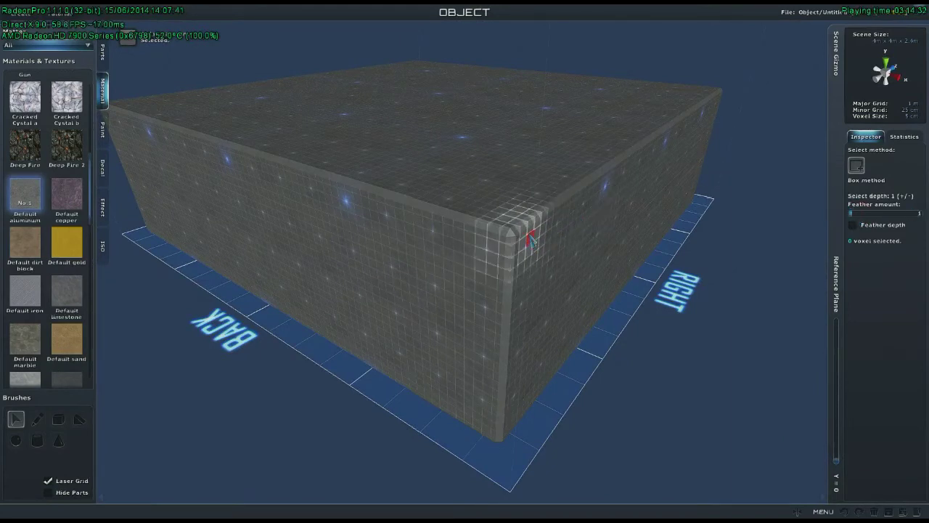
middle_drag(596, 265, 585, 266)
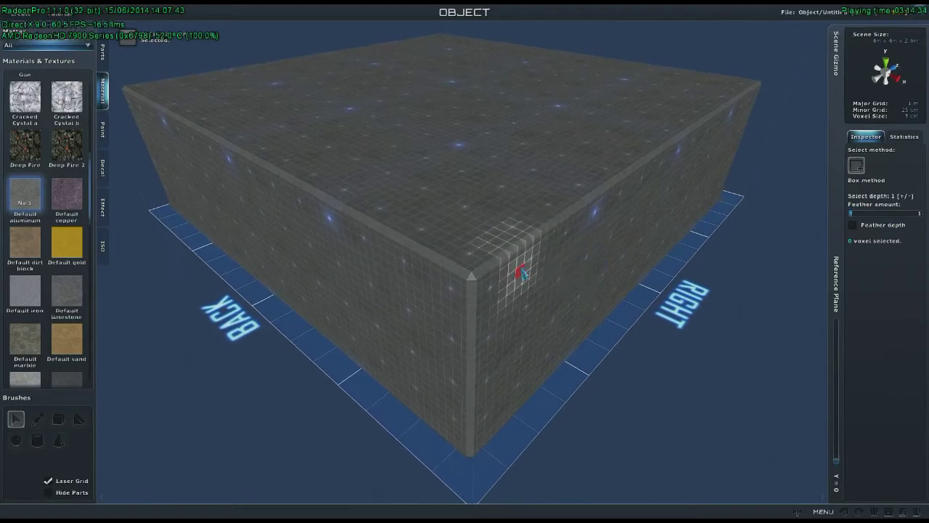
Step: Box-select a strip along the right side's top edge from the back-right corner, delete it and undo the deletion
drag(477, 279, 528, 259)
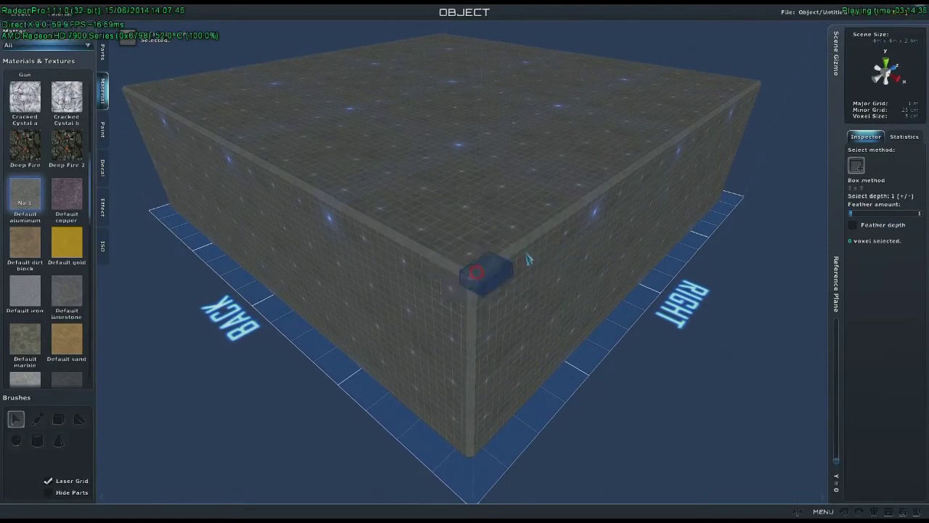
drag(566, 236, 567, 233)
drag(613, 211, 615, 212)
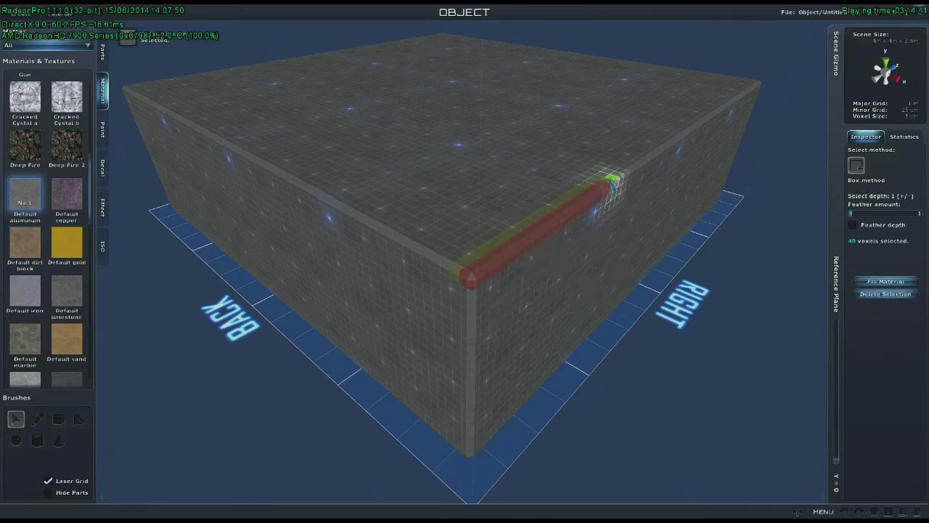
key(Delete)
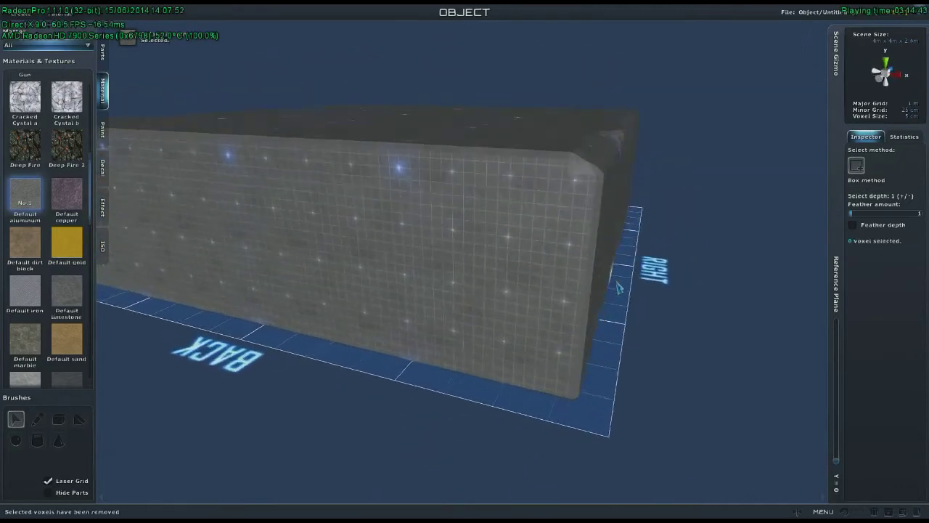
right_drag(617, 286, 609, 289)
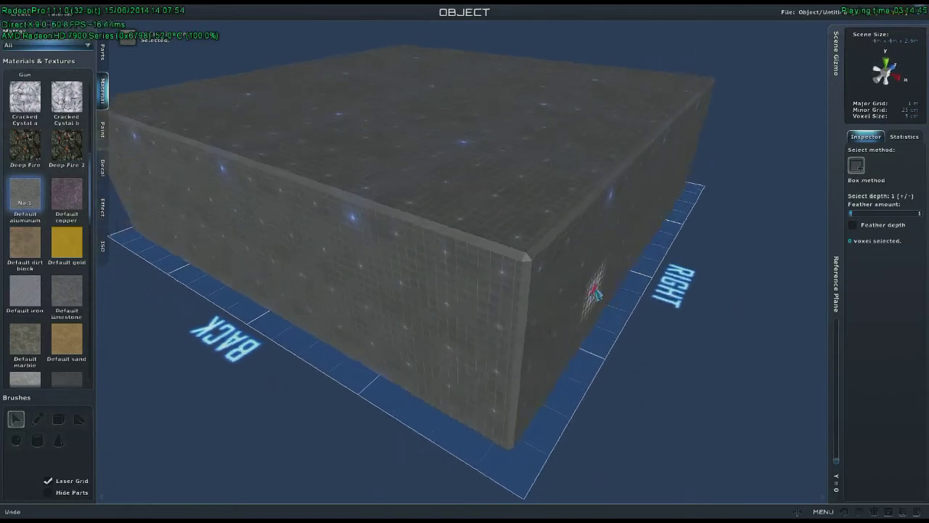
Step: Select the same edge strip, add the overlapping selection for both adjoining faces, delete it and undo the deletion
right_drag(595, 293, 502, 271)
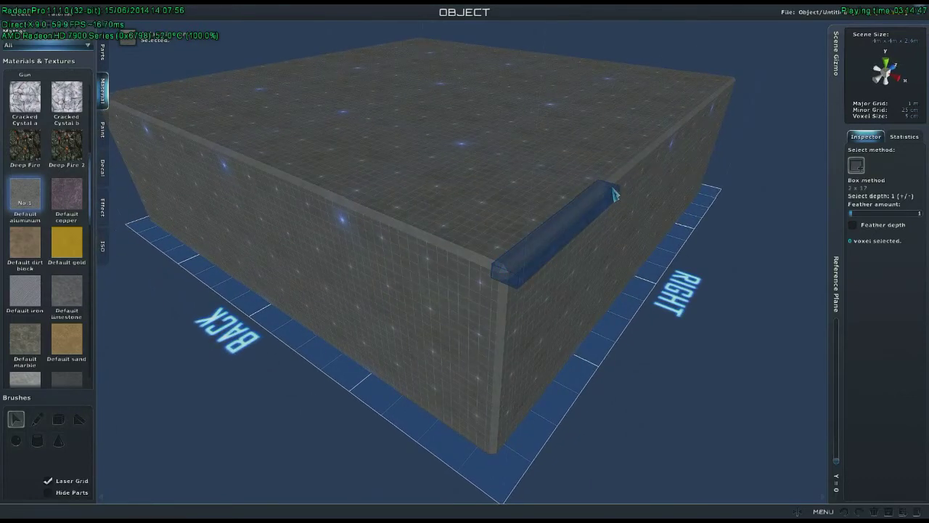
drag(615, 194, 614, 193)
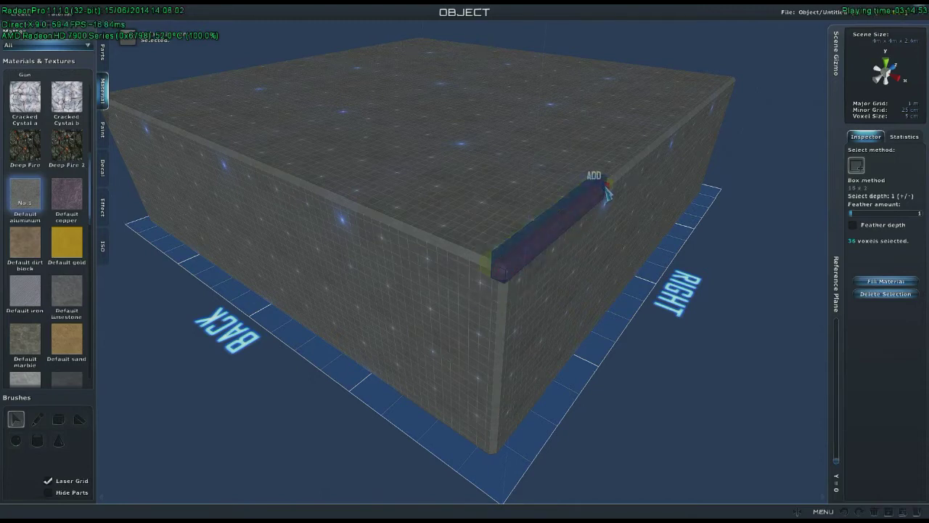
shift+drag(608, 194, 608, 194)
right_drag(622, 326, 586, 331)
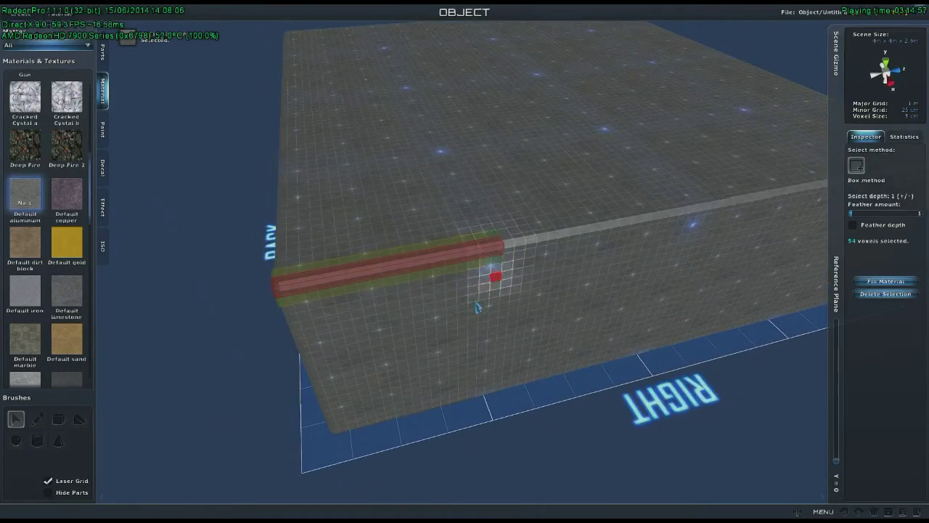
key(Delete)
middle_drag(464, 309, 489, 307)
key(ctrl+z)
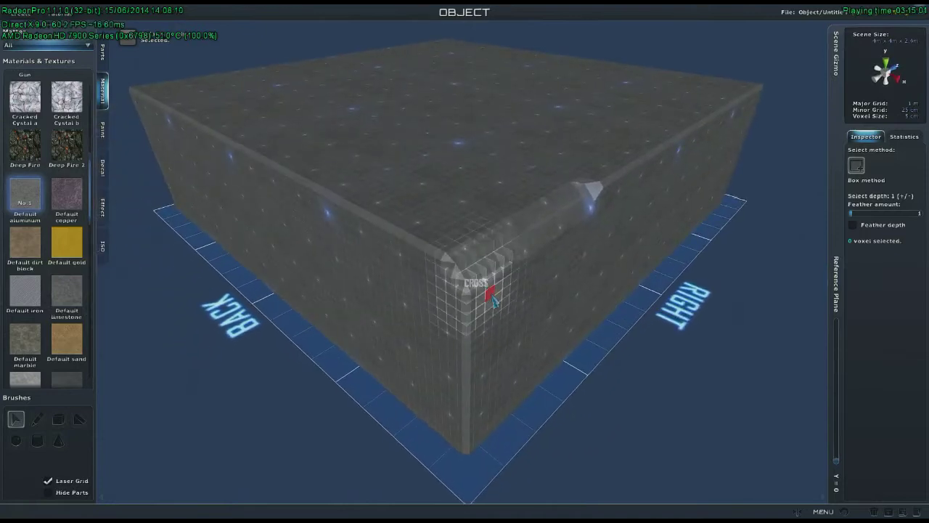
Step: Select a shorter strip along the right top edge, add a matching selection on the right face, delete it and undo
drag(578, 210, 580, 209)
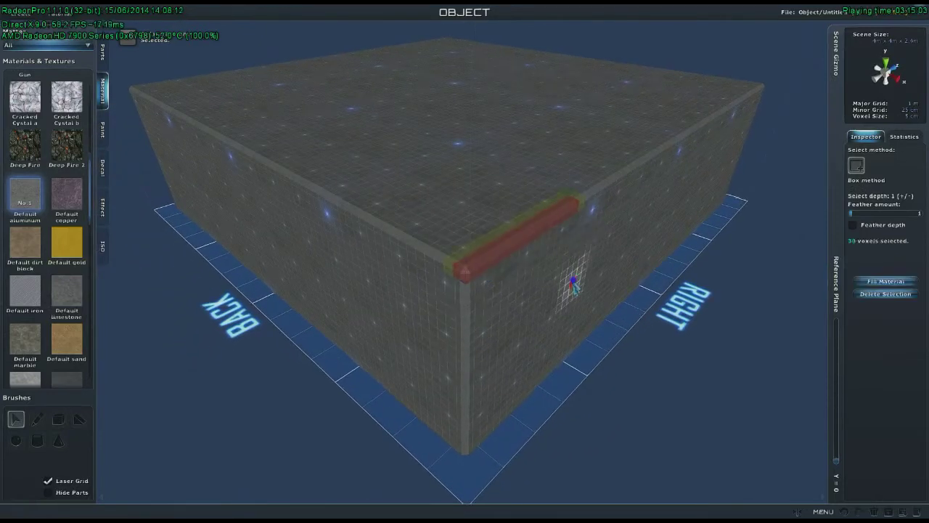
middle_drag(574, 284, 543, 284)
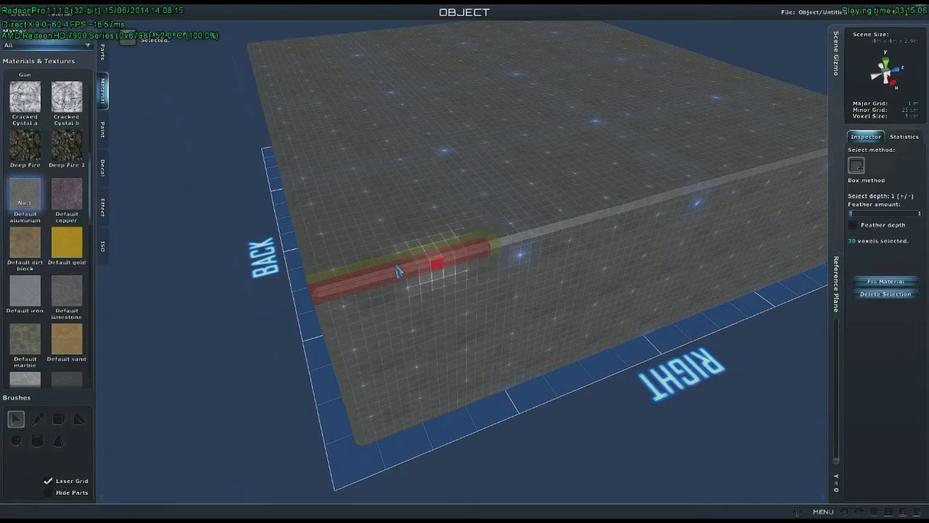
drag(323, 293, 387, 279)
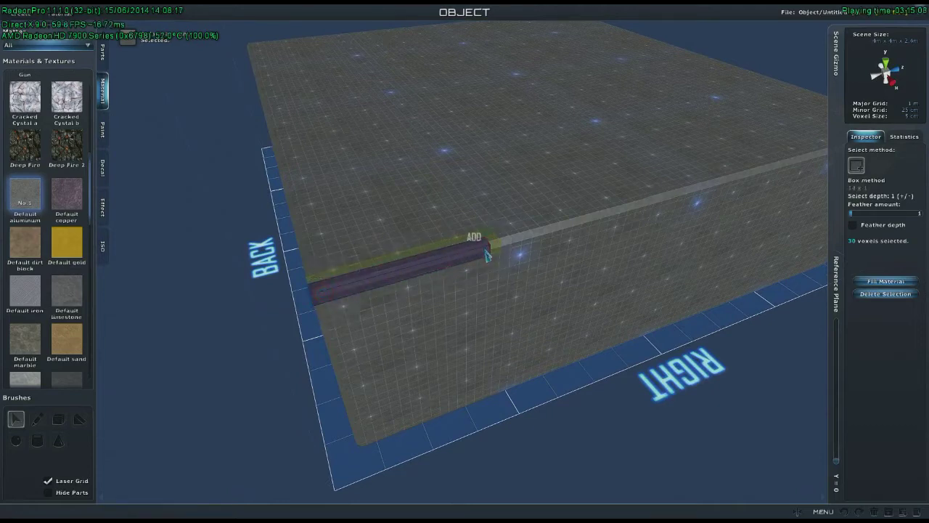
shift+drag(486, 254, 496, 246)
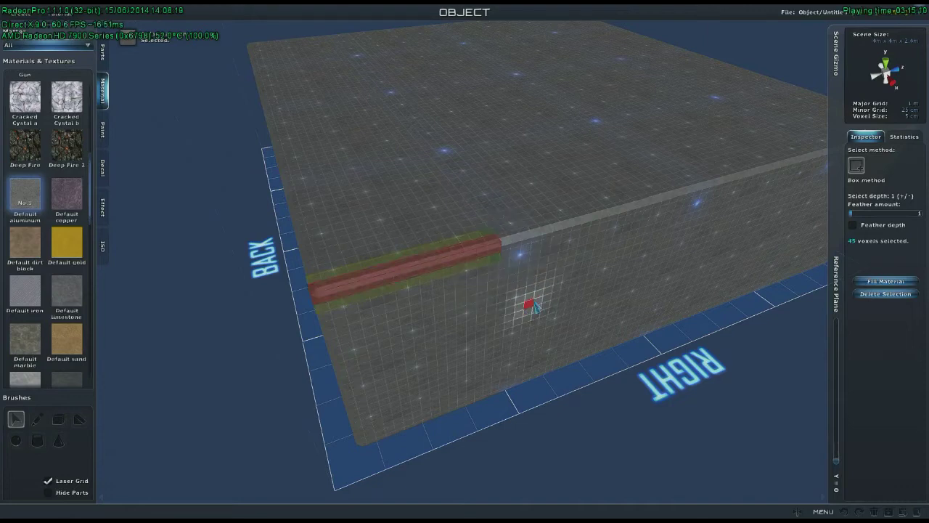
key(Delete)
mouse_move(526, 308)
right_down()
mouse_move(560, 294)
mouse_move(539, 306)
right_up()
middle_drag(535, 305, 573, 269)
key(ctrl+z)
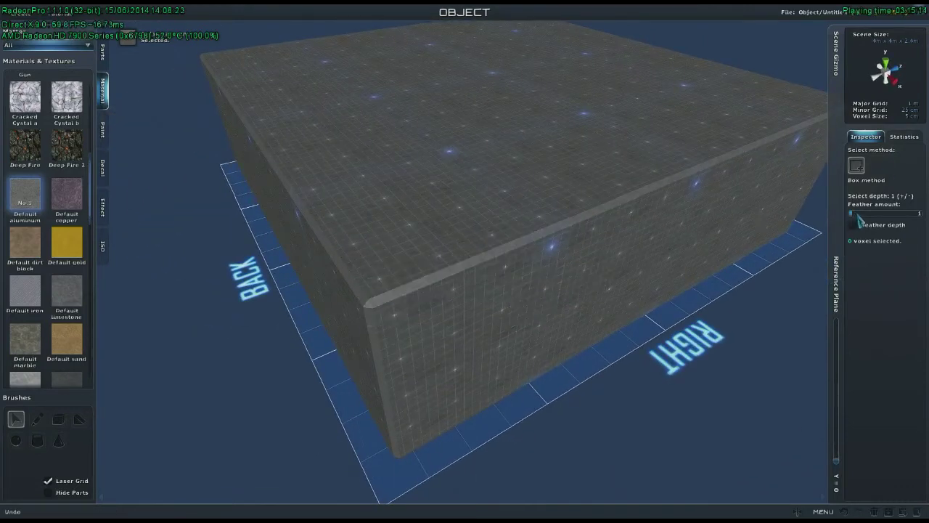
Step: Set the feather amount to 2, delete the strip along the right top edge from the corner and undo the deletion
drag(377, 301, 500, 260)
drag(370, 312, 506, 253)
key(Delete)
right_drag(549, 382, 763, 277)
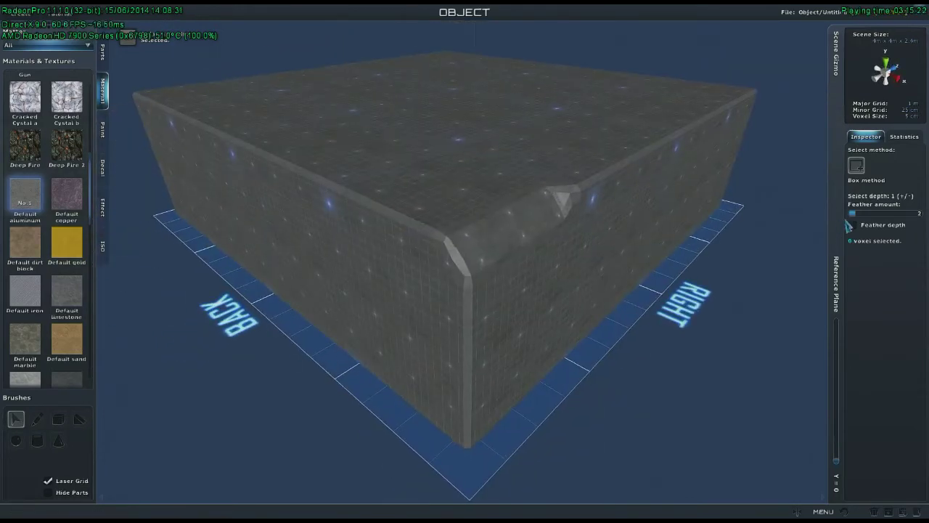
key(ctrl+z)
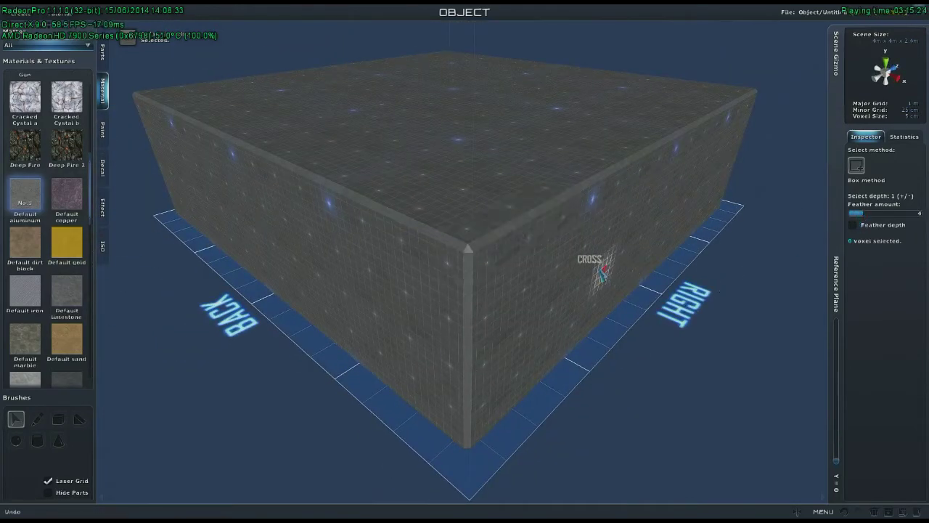
Step: Set the feather amount to 4, select the strip along the right top edge and delete it
drag(468, 251, 634, 273)
key(Delete)
middle_drag(634, 274, 645, 313)
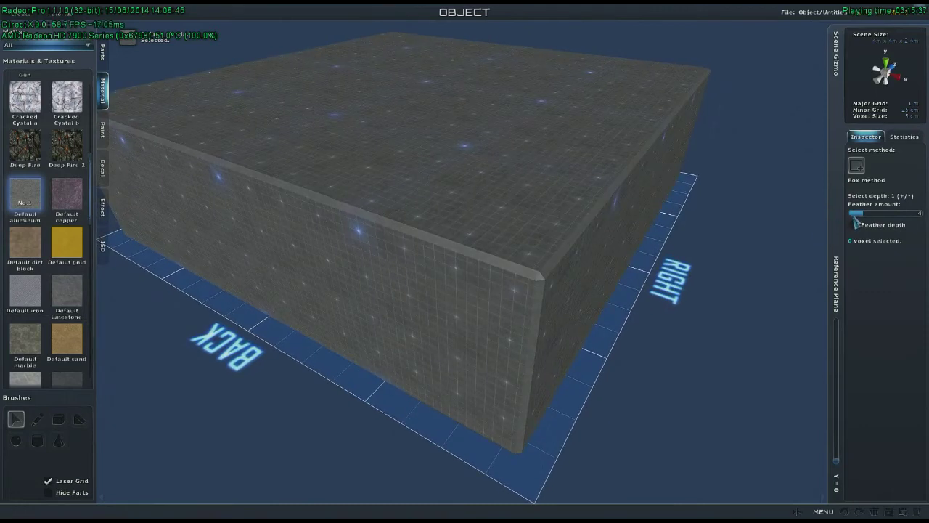
Step: Set the feather amount to 1 on the restored block and select strips along the three edges meeting at the back-right corner
middle_drag(560, 301, 555, 304)
drag(524, 312, 591, 257)
drag(529, 317, 431, 273)
middle_drag(522, 319, 505, 299)
drag(506, 324, 518, 399)
middle_drag(519, 396, 541, 290)
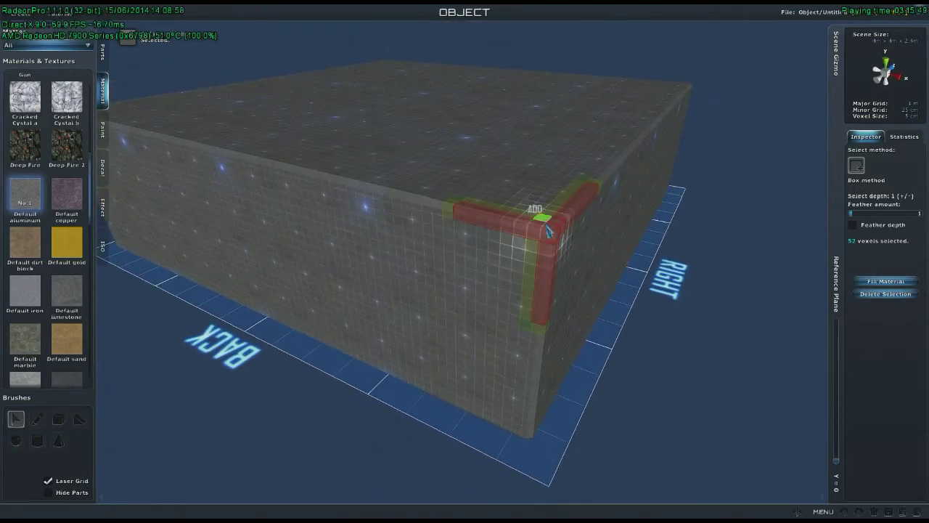
middle_drag(547, 270, 413, 214)
drag(412, 214, 408, 321)
Step: Add the adjoining face sides of the three edge strips to the selection, delete it and undo the deletion
middle_drag(478, 328, 540, 353)
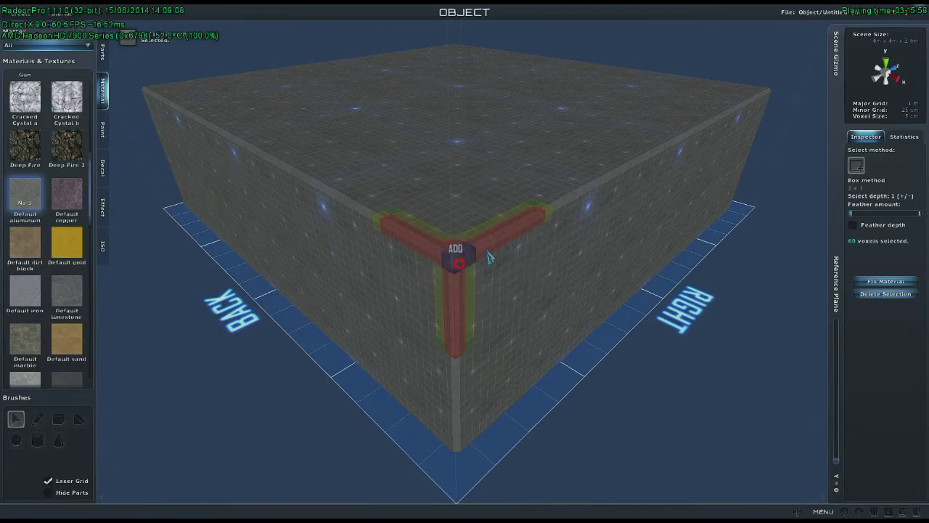
drag(539, 227, 540, 226)
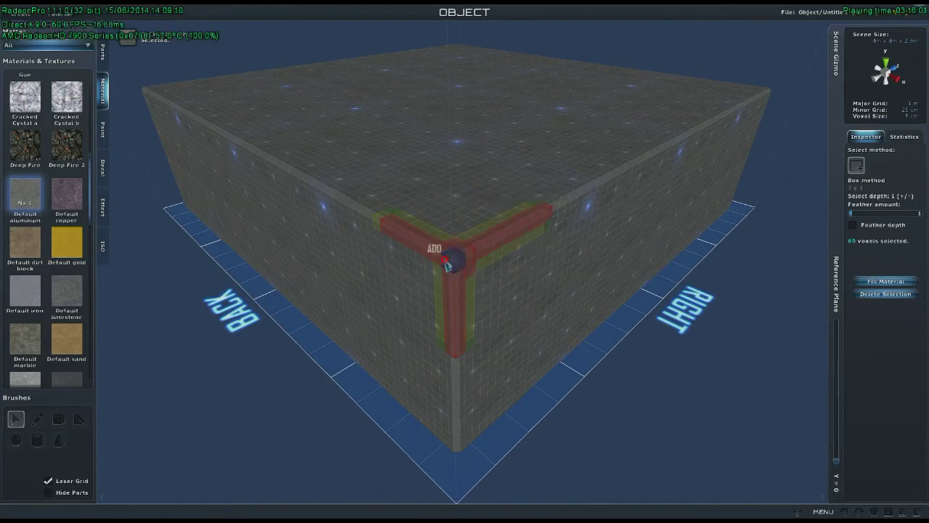
click(389, 231)
mouse_move(518, 330)
middle_down()
mouse_move(469, 328)
mouse_move(569, 333)
mouse_move(552, 341)
mouse_move(556, 353)
mouse_move(481, 315)
middle_up()
key(Delete)
scroll(546, 333, up, 5)
scroll(571, 337, down, 5)
key(ctrl+z)
drag(615, 263, 591, 243)
shift+drag(475, 324, 573, 251)
key(ctrl+z)
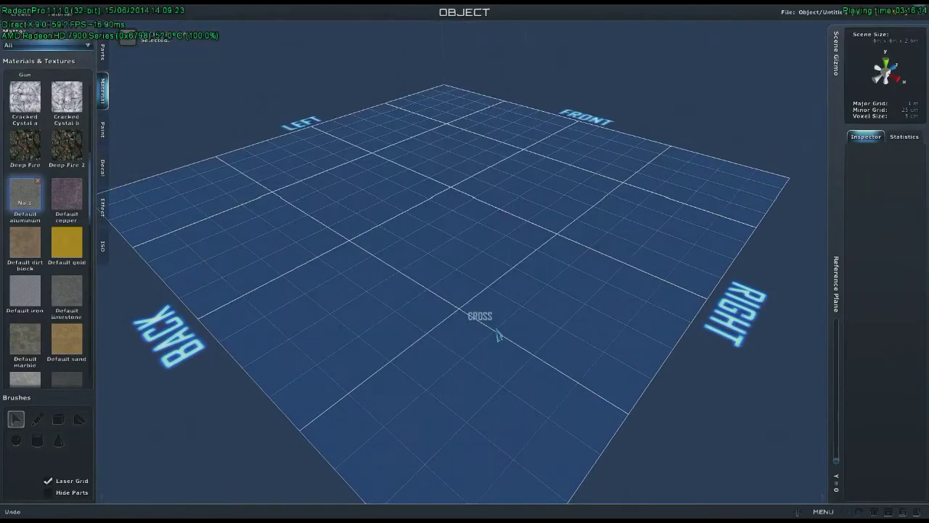
key(ctrl+y)
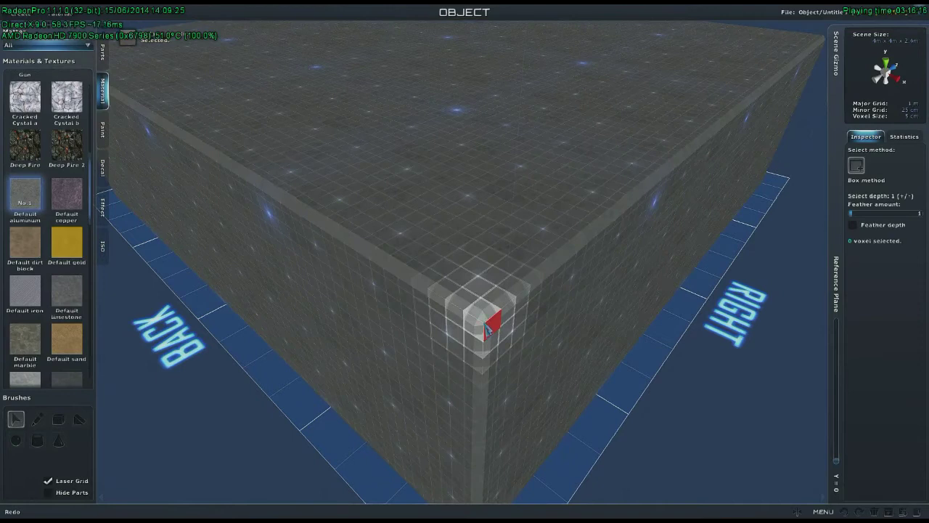
Step: Select a strip along the right side's top edge from the corner, covering both adjoining faces, and delete it
drag(560, 285, 639, 248)
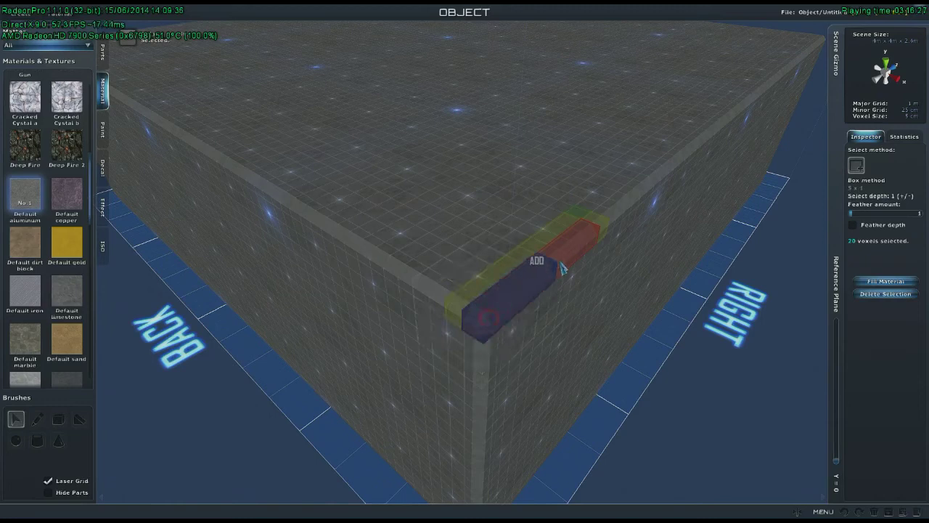
drag(589, 241, 595, 238)
mouse_move(542, 376)
middle_down()
mouse_move(538, 368)
mouse_move(554, 384)
mouse_move(546, 384)
middle_up()
key(Delete)
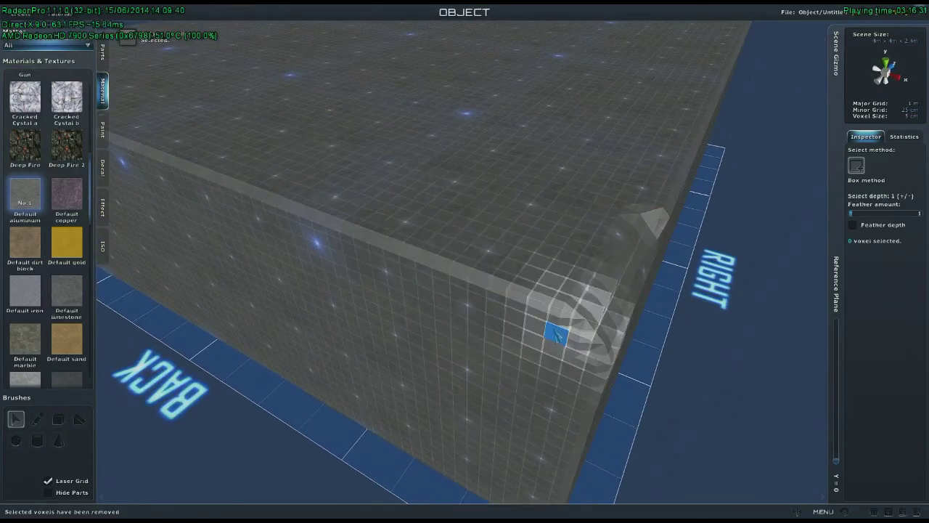
Step: Select a strip along the back side's top edge from the corner, delete it and undo the deletion
drag(580, 327, 439, 270)
drag(587, 315, 425, 294)
key(Delete)
mouse_move(659, 452)
right_down()
mouse_move(674, 423)
mouse_move(666, 436)
right_up()
key(ctrl+z)
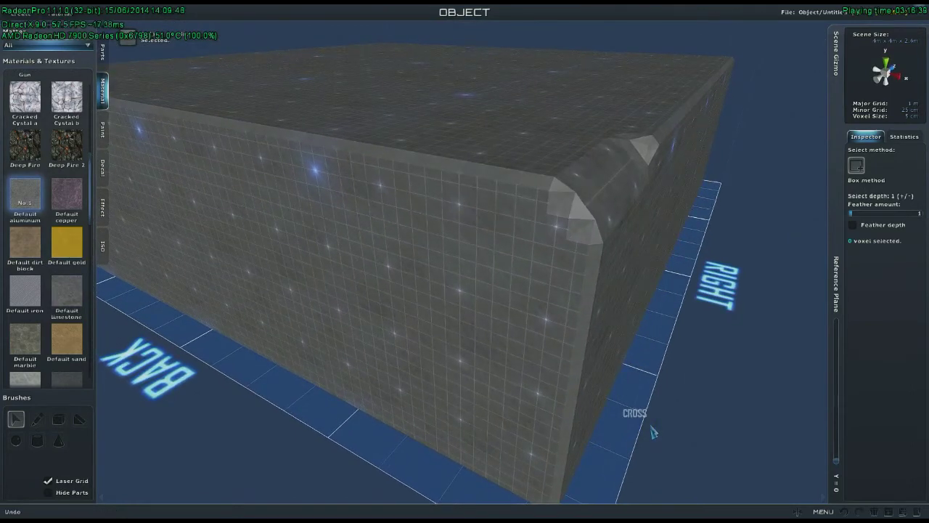
Step: Set the select depth to 15 on the restored block and select the corner voxel from each face to cover all three edges
click(595, 206)
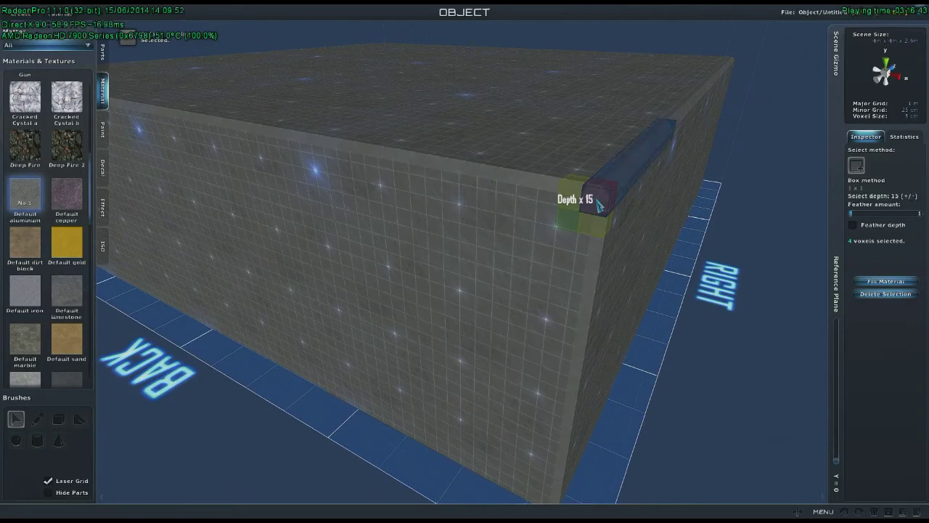
click(599, 206)
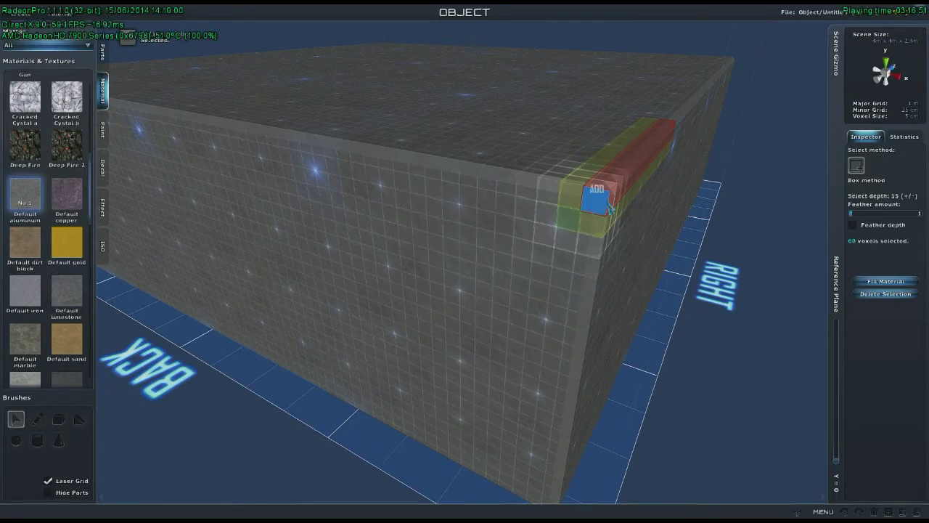
shift+click(609, 203)
shift+click(605, 189)
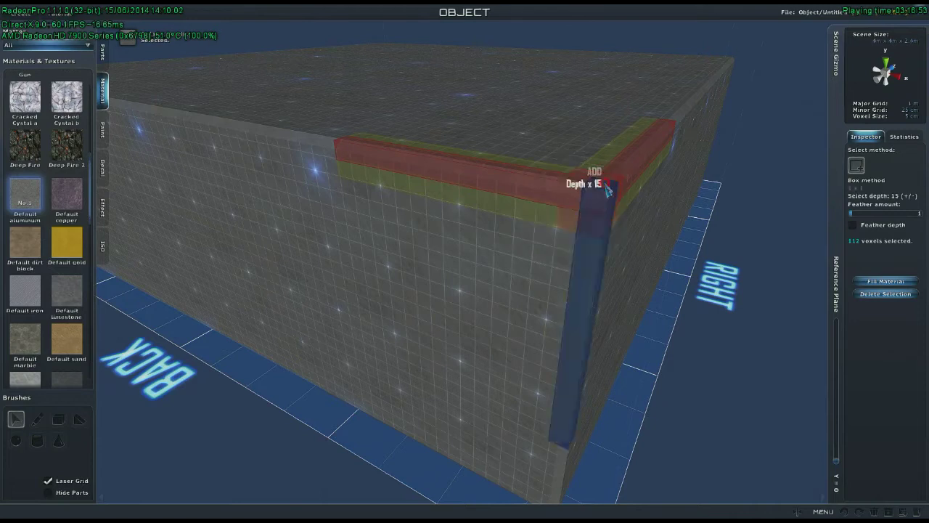
Step: Delete the selected strips along the three corner edges, examine the bevelled corner and undo the deletion
right_drag(647, 305, 684, 293)
key(Delete)
right_drag(672, 259, 650, 274)
middle_drag(649, 274, 636, 272)
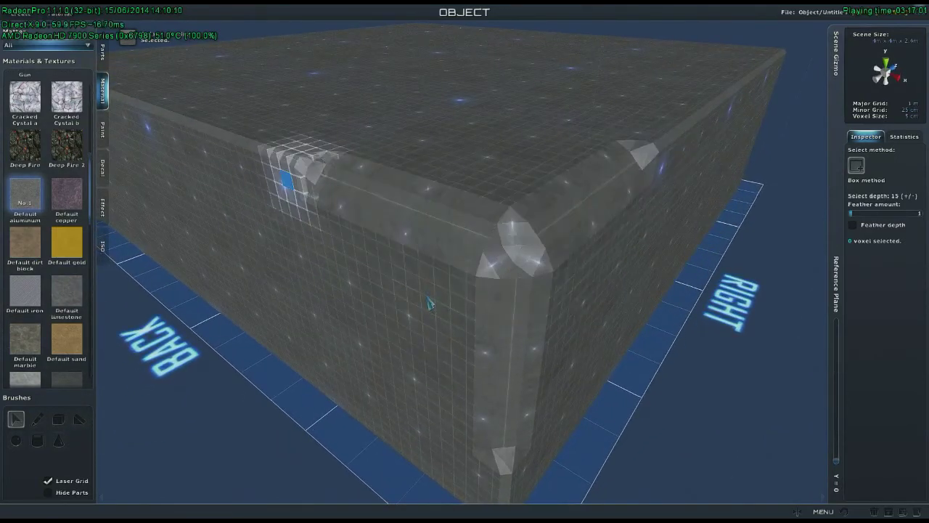
key(ctrl+z)
Step: Open the mirroring settings and enable X-plane symmetry through the middle of the block
right_drag(526, 433, 473, 428)
scroll(482, 424, down, 4)
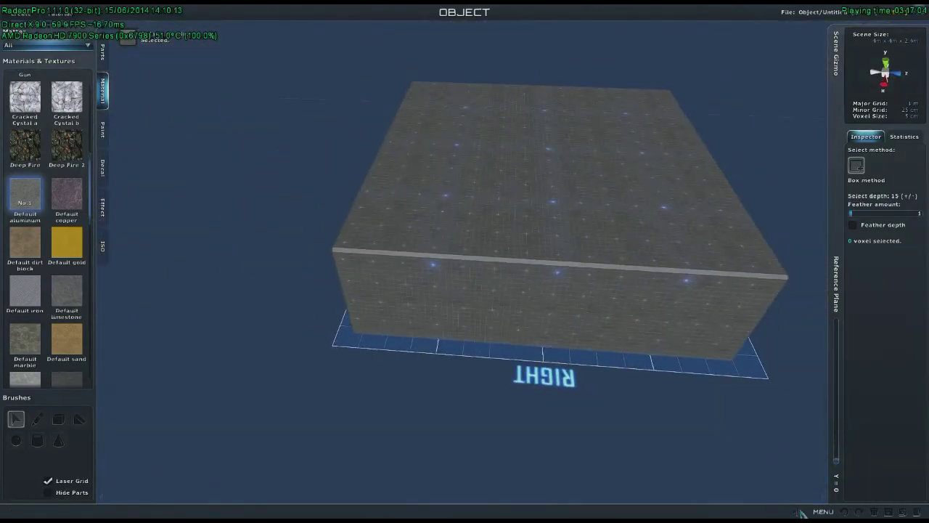
click(800, 511)
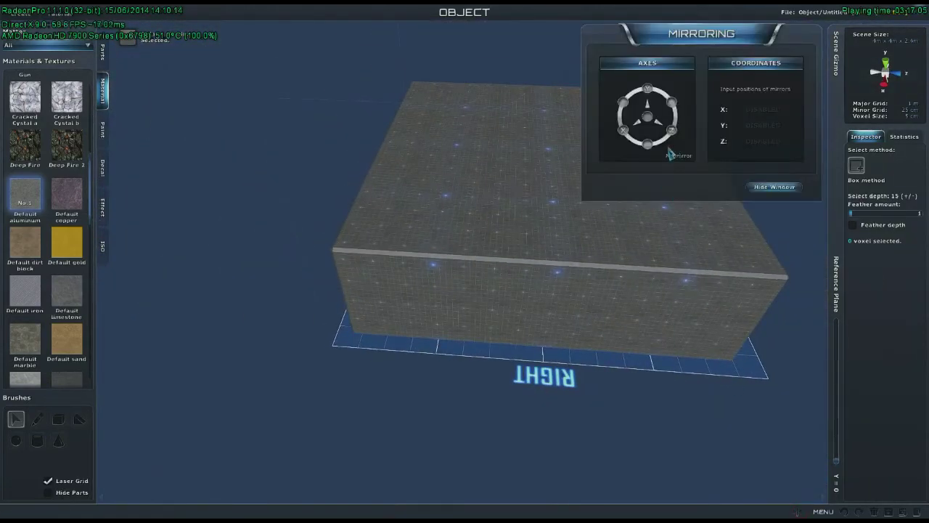
click(624, 131)
right_drag(603, 295, 646, 282)
scroll(515, 295, up, 4)
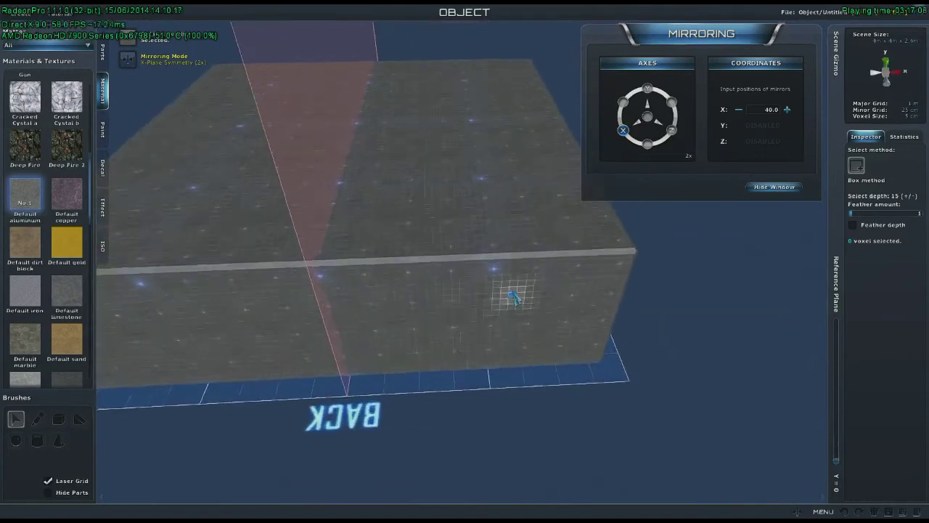
middle_drag(518, 296, 556, 304)
scroll(556, 305, up, 3)
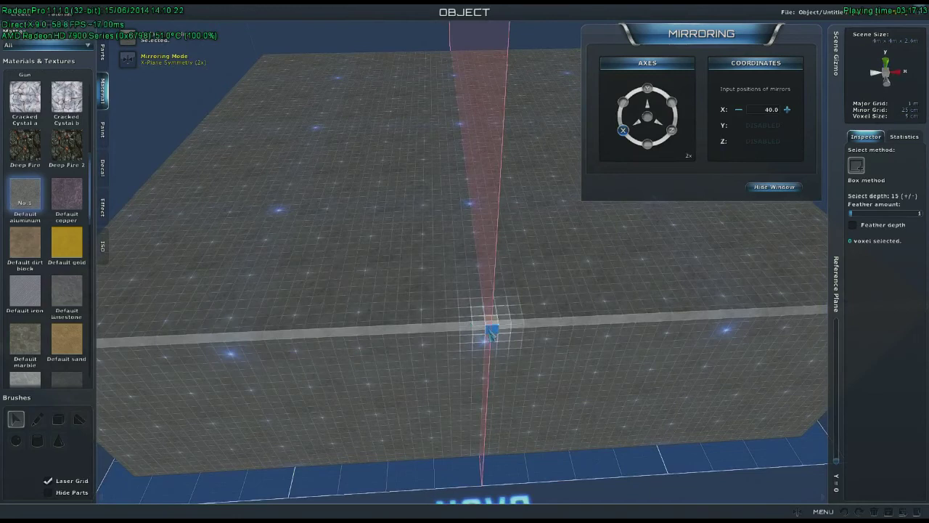
Step: Set the select depth to 1 and select a strip along the back side's top edge starting at the mirror plane
right_drag(489, 353, 498, 359)
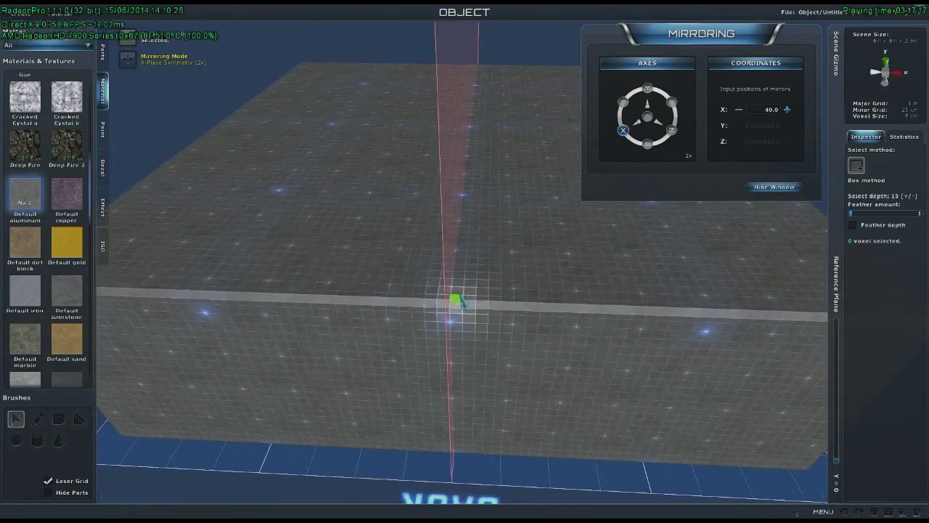
drag(457, 300, 710, 312)
key(minus)
key(minus)
key(minus)
key(minus)
key(minus)
key(minus)
key(minus)
key(minus)
key(minus)
key(minus)
key(minus)
key(minus)
key(minus)
right_drag(478, 321, 499, 313)
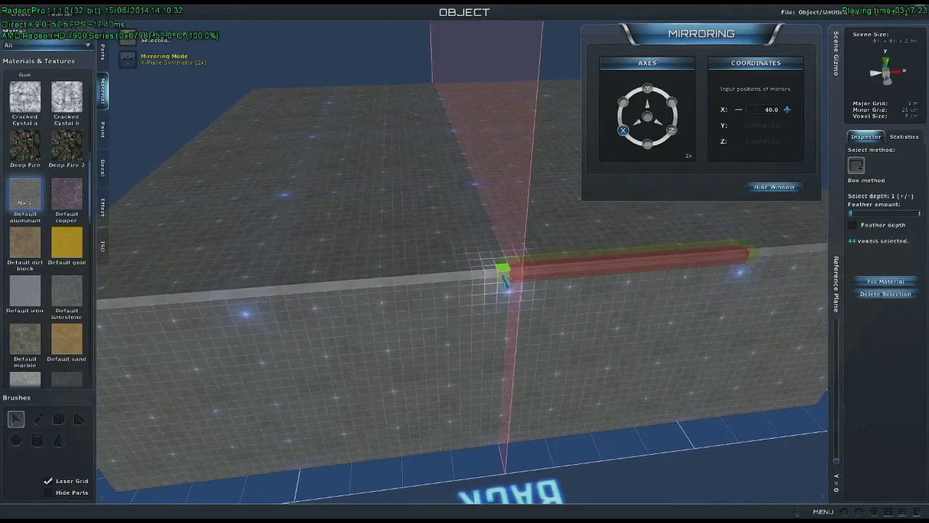
right_drag(556, 339, 546, 346)
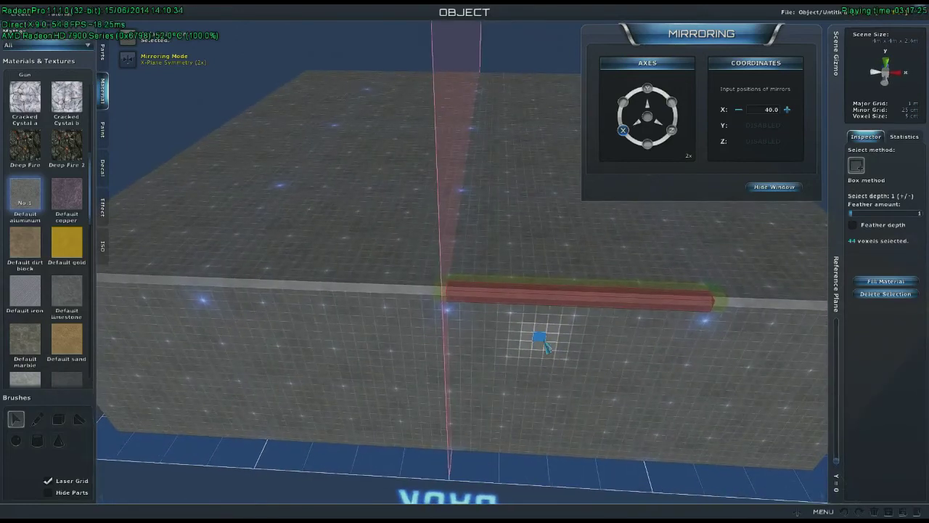
drag(452, 299, 719, 301)
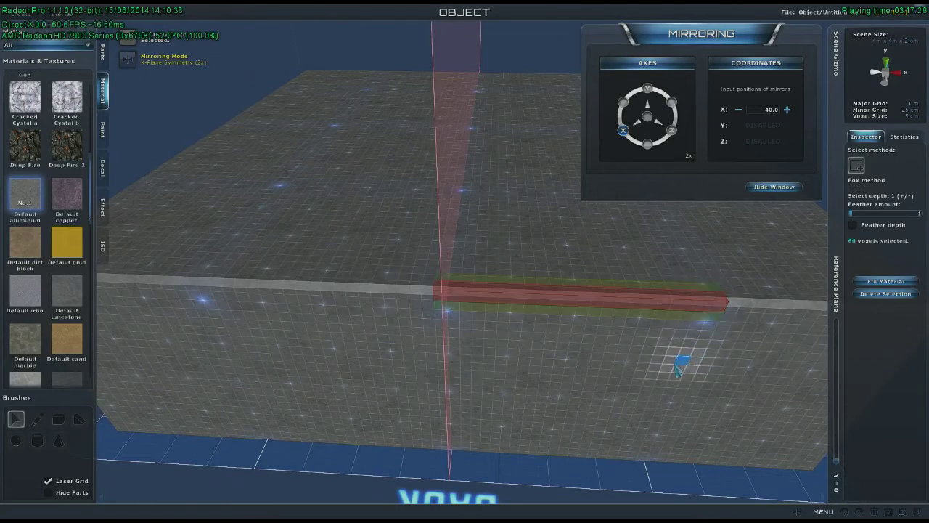
Step: Delete the selected strip and examine the bevel on both sides of the mirror plane
key(Delete)
mouse_move(653, 376)
middle_down()
mouse_move(678, 376)
mouse_move(657, 373)
middle_up()
scroll(679, 376, up, 5)
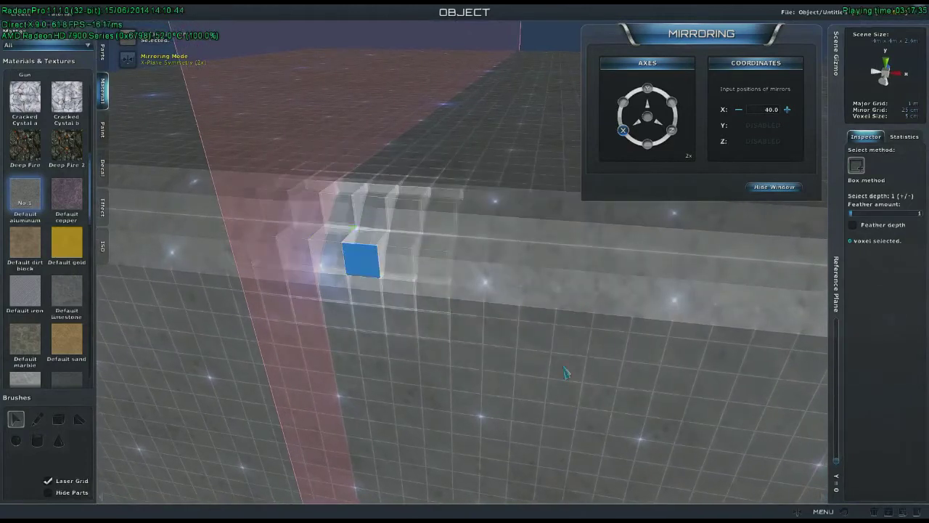
middle_drag(566, 372, 556, 368)
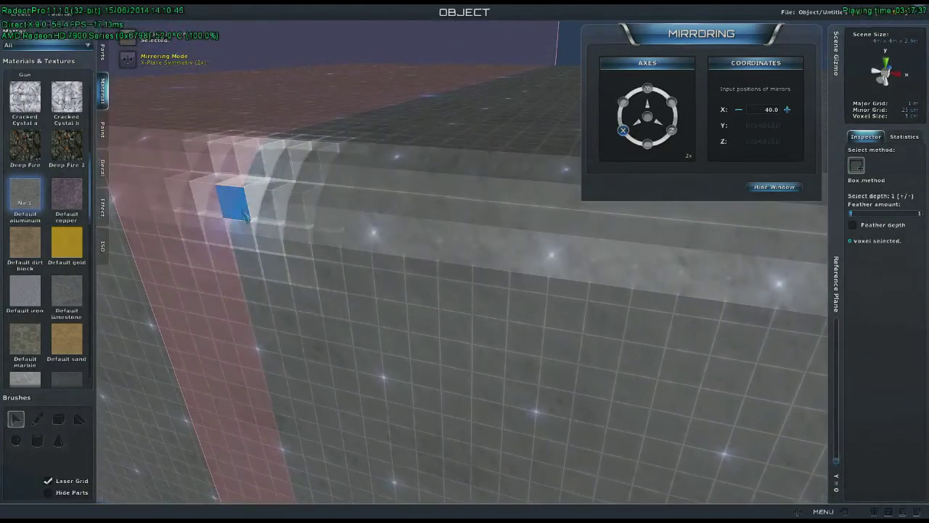
middle_drag(371, 338, 529, 315)
middle_drag(635, 365, 491, 316)
scroll(424, 337, down, 4)
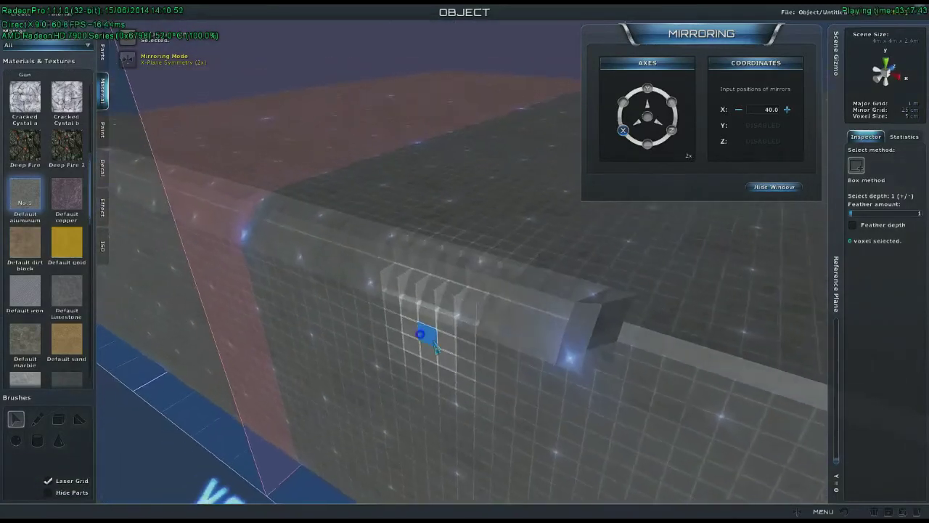
middle_drag(435, 347, 348, 319)
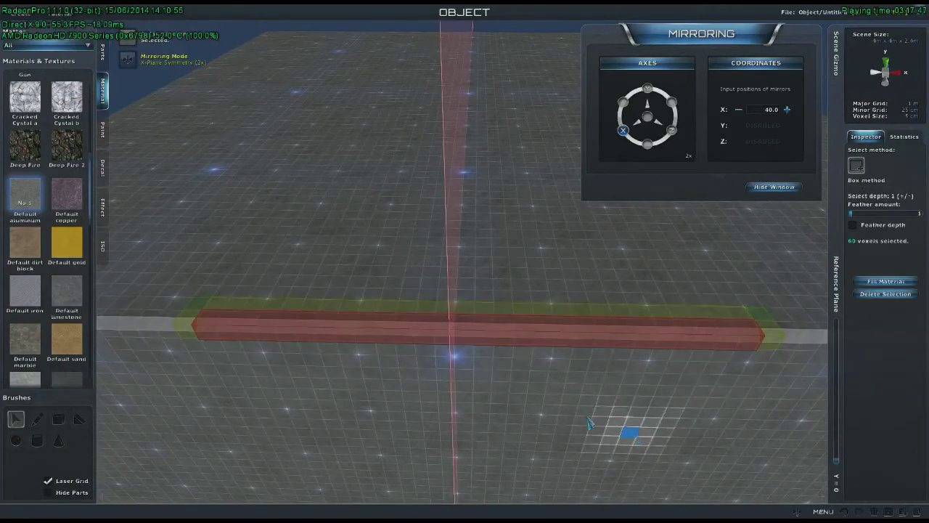
Step: Delete the selected edge strip that spans both sides of the mirror plane and undo the deletion
key(Delete)
mouse_move(583, 421)
middle_down()
mouse_move(556, 410)
mouse_move(574, 419)
middle_up()
key(ctrl+z)
Step: Select a wider strip across the mirror plane along the back top edge, delete it and undo the deletion
drag(191, 252, 685, 303)
drag(192, 263, 671, 289)
right_drag(595, 377, 531, 362)
key(Delete)
middle_drag(531, 363, 368, 294)
right_drag(368, 294, 378, 300)
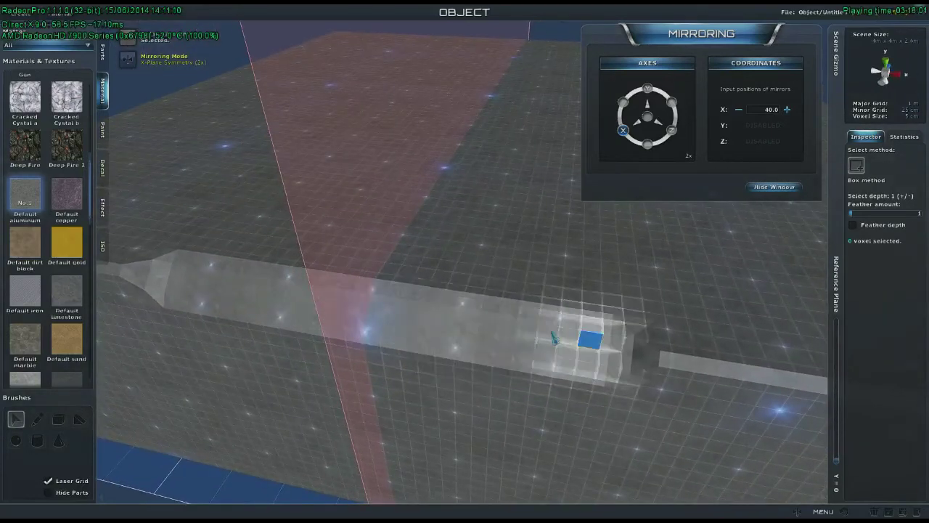
key(ctrl+z)
Step: Turn off the X-plane mirror and hide the mirroring settings
scroll(503, 348, down, 4)
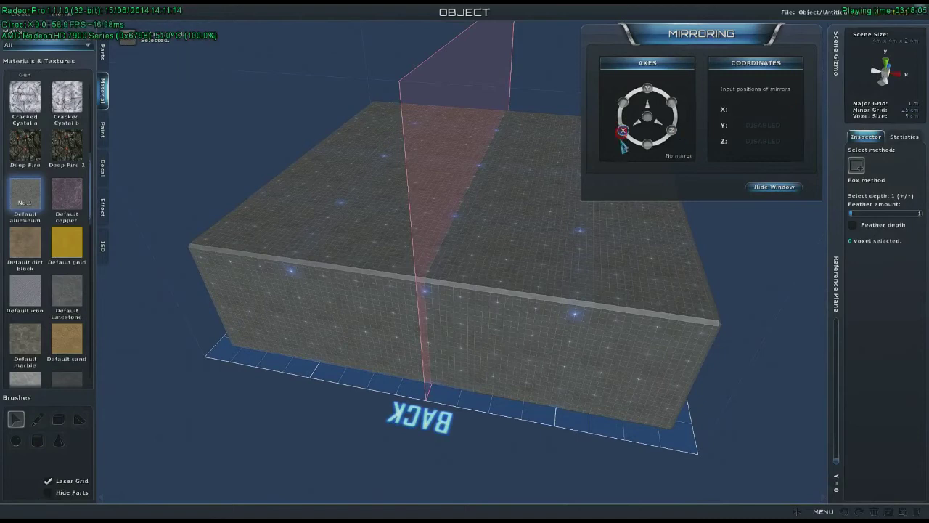
right_drag(548, 253, 563, 299)
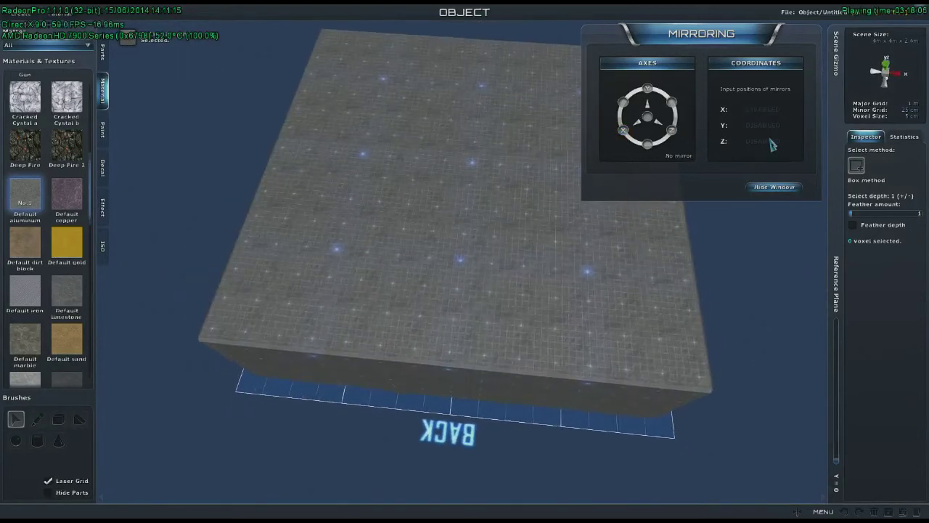
click(773, 187)
Step: Set the feather amount to 9 and select a single spot on the block's top surface
scroll(540, 274, up, 6)
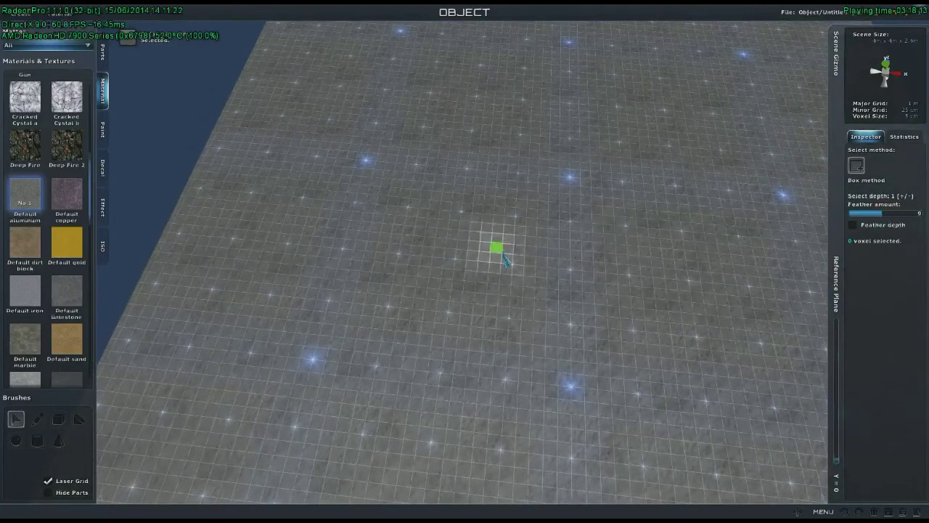
click(545, 239)
scroll(542, 322, down, 6)
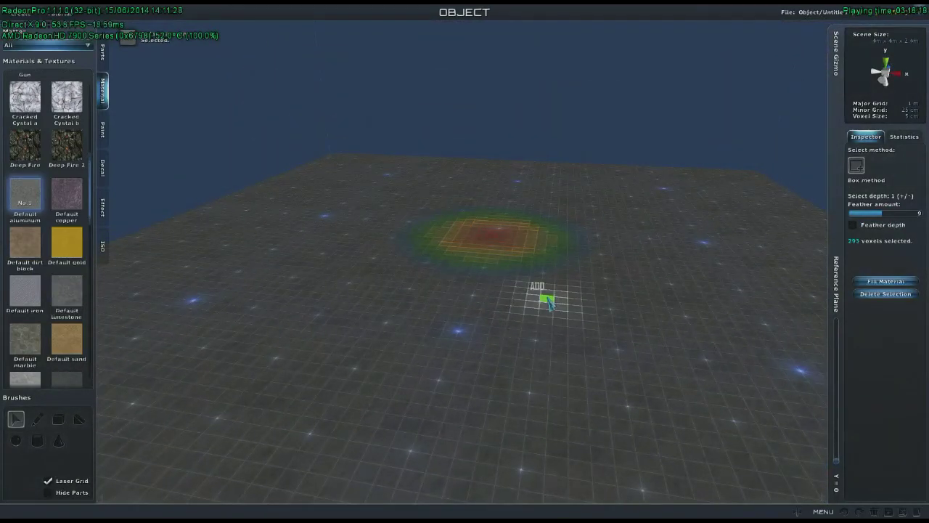
Step: Extrude the feathered circular selection upward repeatedly into a tall tapering tower and examine it
key(shift+Page_Up)
key(shift+Page_Up)
key(shift+Page_Up)
key(shift+Page_Up)
key(shift+Page_Up)
key(shift+Page_Up)
key(shift+Page_Up)
key(shift+Page_Up)
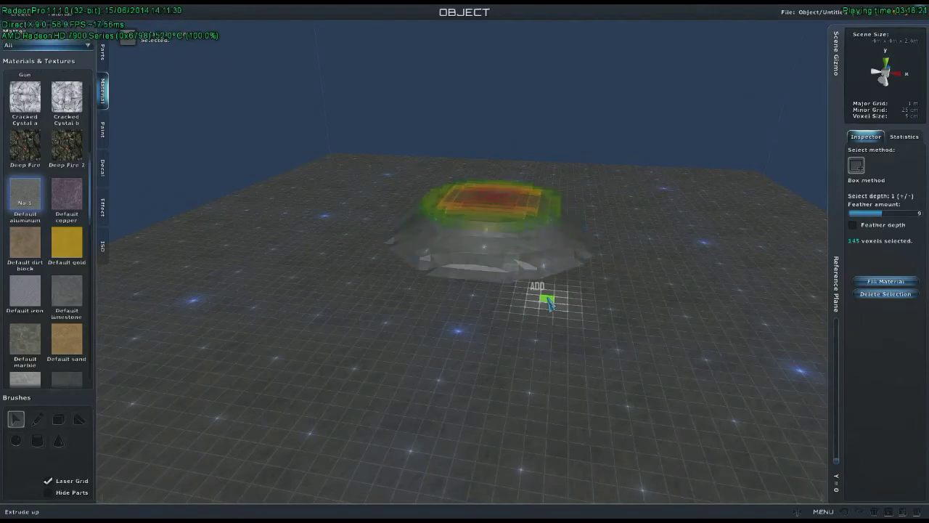
key(shift+Page_Up)
key(shift+Page_Up)
key(shift+Page_Up)
key(shift+Page_Up)
key(shift+Page_Up)
right_drag(550, 304, 426, 331)
middle_drag(424, 330, 405, 332)
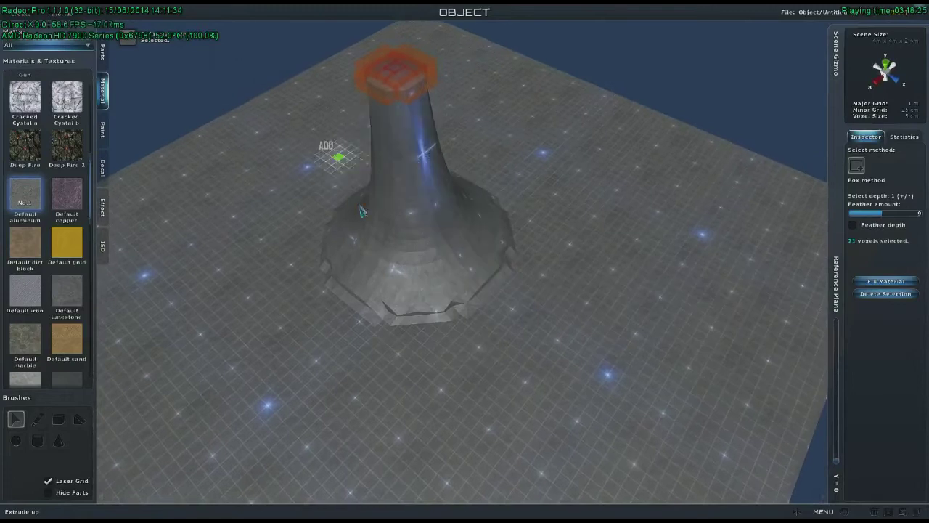
click(383, 54)
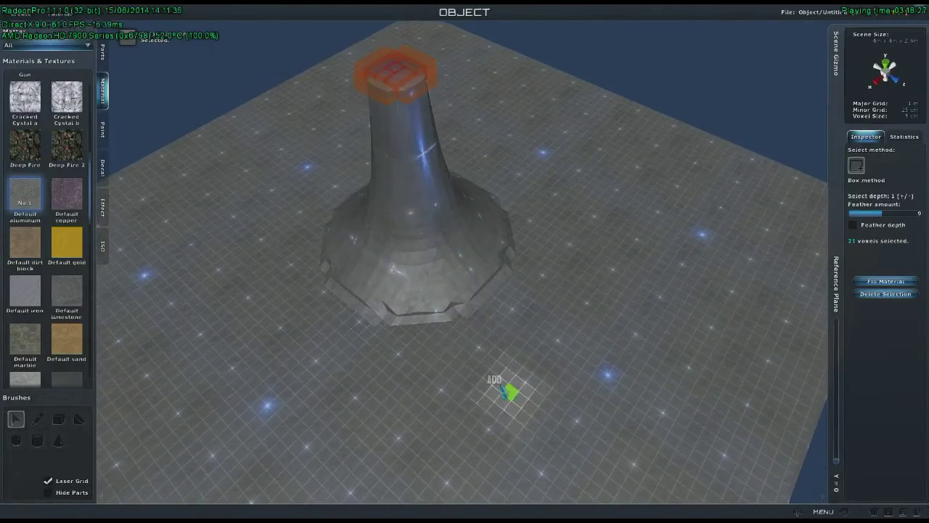
Step: Undo all the tower's extrusions back to the flat top surface
middle_drag(431, 342, 566, 325)
key(ctrl+z)
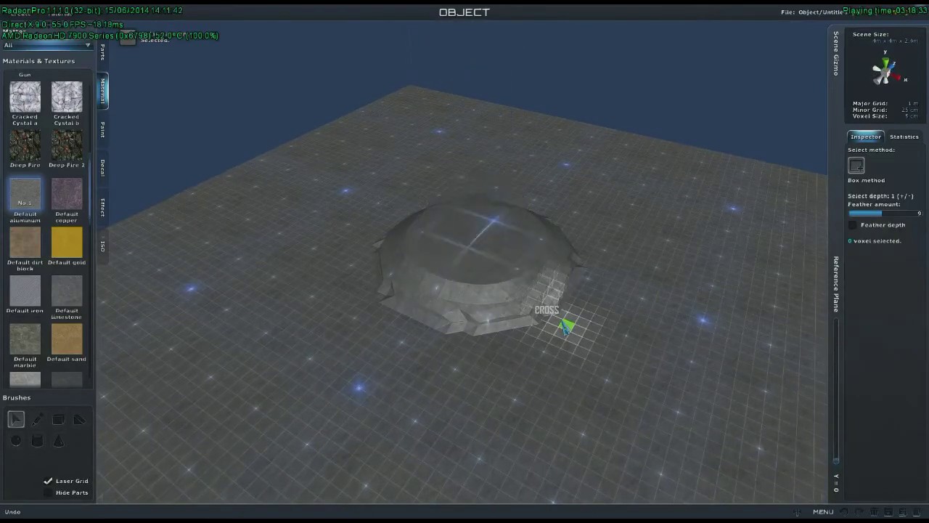
key(ctrl+z)
middle_drag(563, 323, 565, 337)
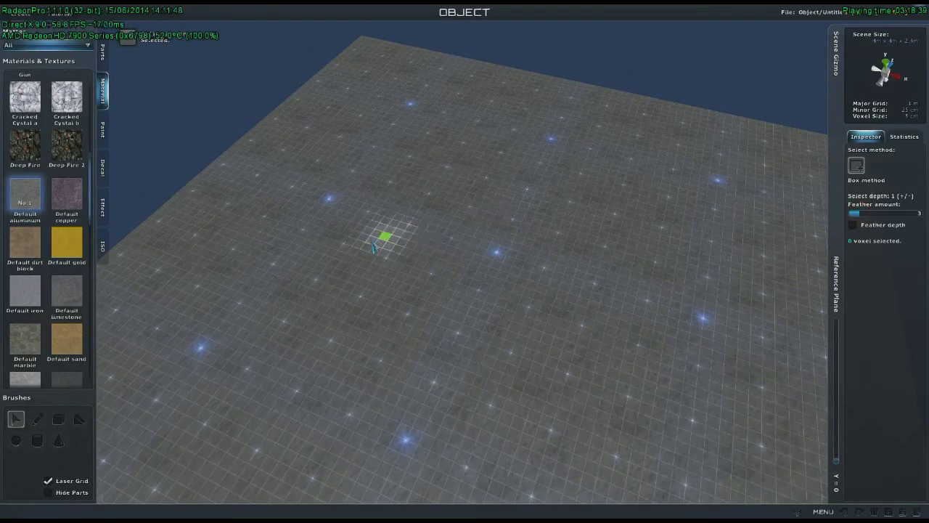
Step: Set the feather amount to 3 and select a long strip, a perpendicular branch, a single spot and a short strip on the top surface
drag(347, 238, 697, 365)
drag(515, 300, 576, 172)
click(729, 231)
mouse_move(259, 335)
mouse_down()
mouse_move(271, 349)
mouse_move(350, 370)
mouse_up()
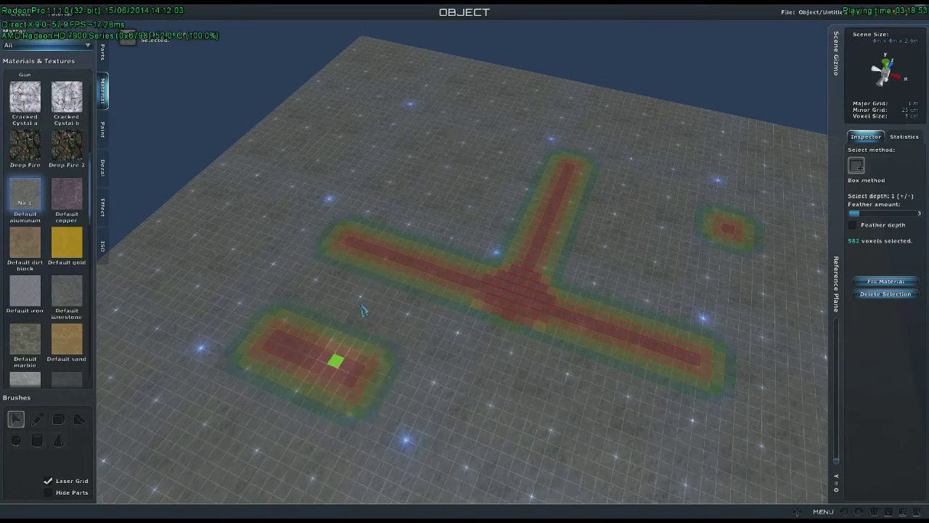
Step: Set the feather amount to 0 and subtract one end of the short strip from the selection
key(alt)
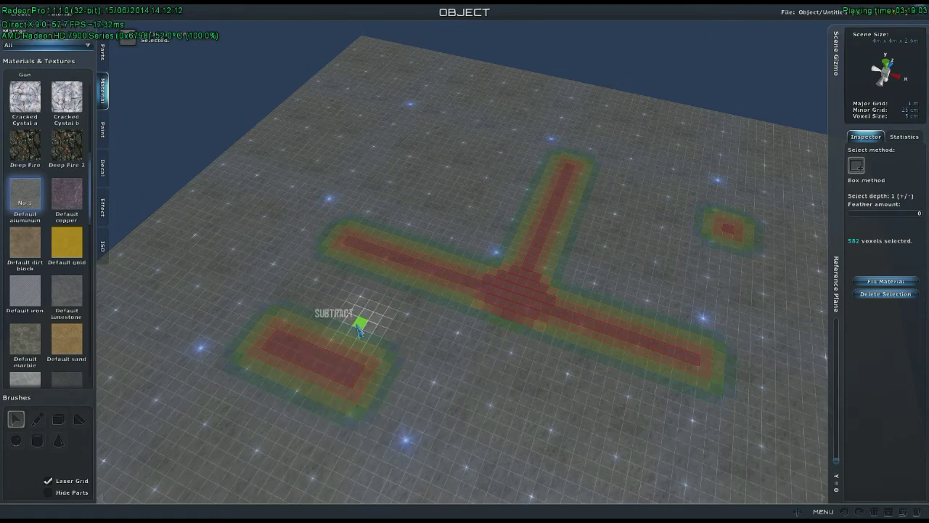
drag(358, 328, 388, 470)
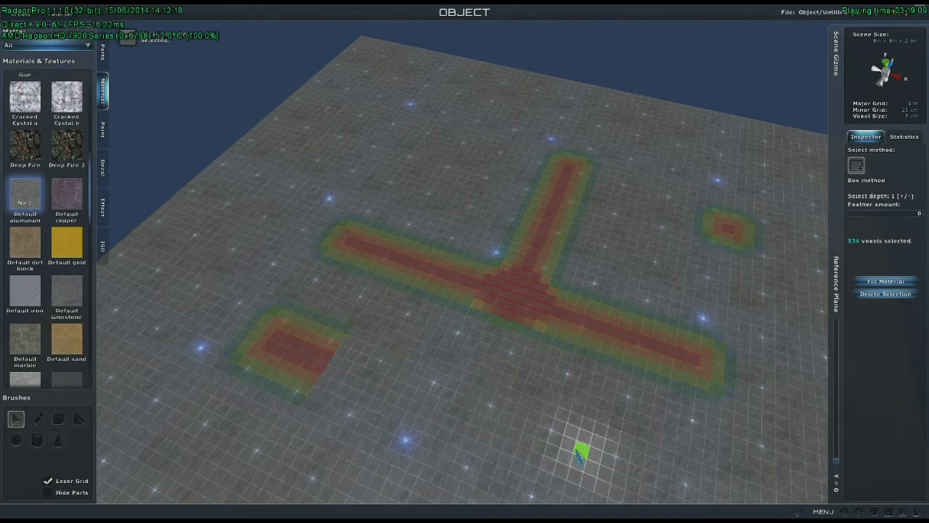
right_drag(549, 426, 517, 410)
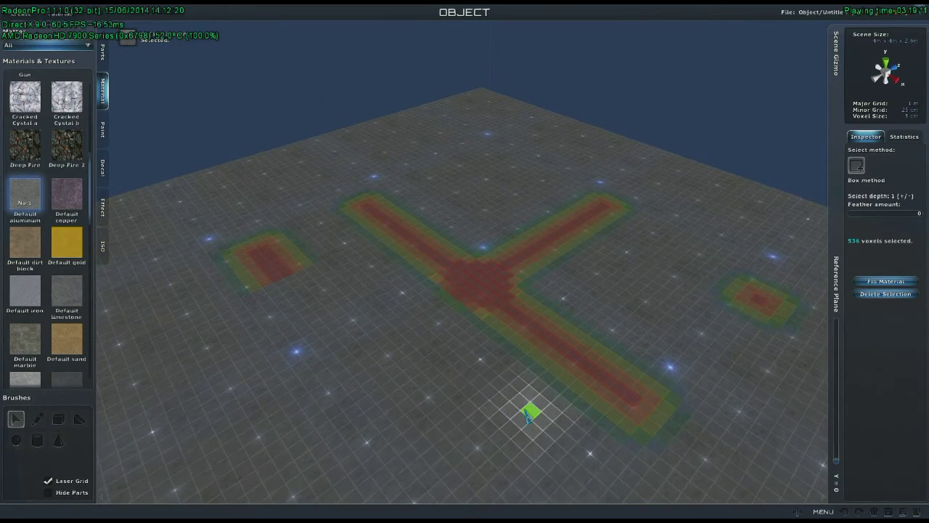
Step: Extrude the combined selection upward repeatedly into tall walls and separate pillars
key(shift+Page_Up)
key(shift+Page_Up)
key(shift+Page_Up)
key(shift+Page_Up)
key(shift+Page_Up)
key(shift+Page_Up)
key(shift+Page_Up)
key(shift+Page_Up)
key(shift+Page_Up)
key(shift+Page_Up)
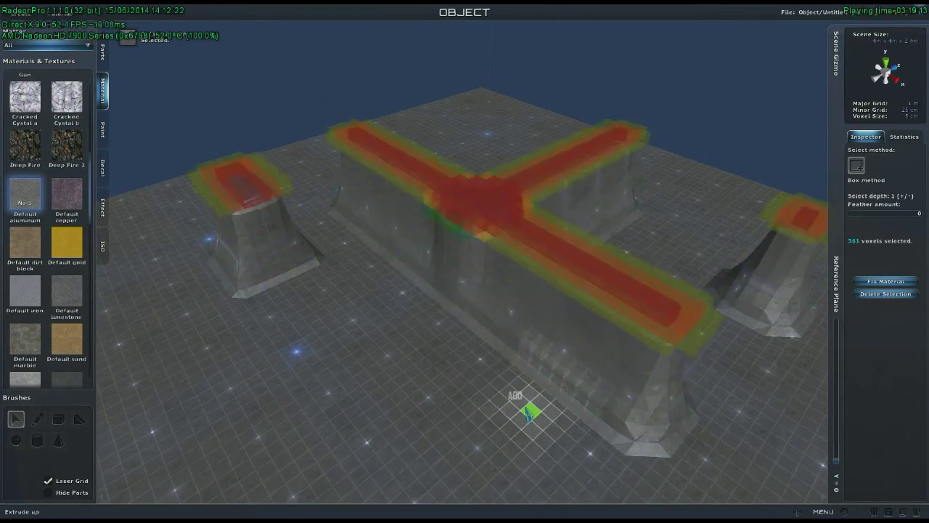
key(shift+Page_Up)
key(shift+Page_Up)
key(shift+Page_Up)
key(shift+Page_Up)
key(shift+Page_Up)
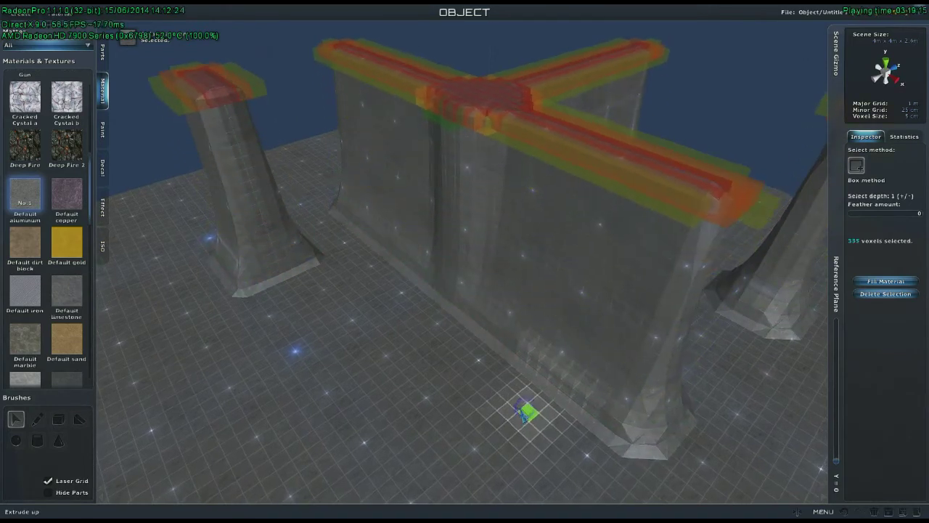
right_drag(528, 412, 456, 424)
mouse_move(456, 424)
middle_down()
mouse_move(416, 403)
mouse_move(479, 415)
mouse_move(473, 405)
mouse_move(475, 431)
mouse_move(413, 429)
mouse_move(446, 421)
middle_up()
scroll(429, 406, down, 8)
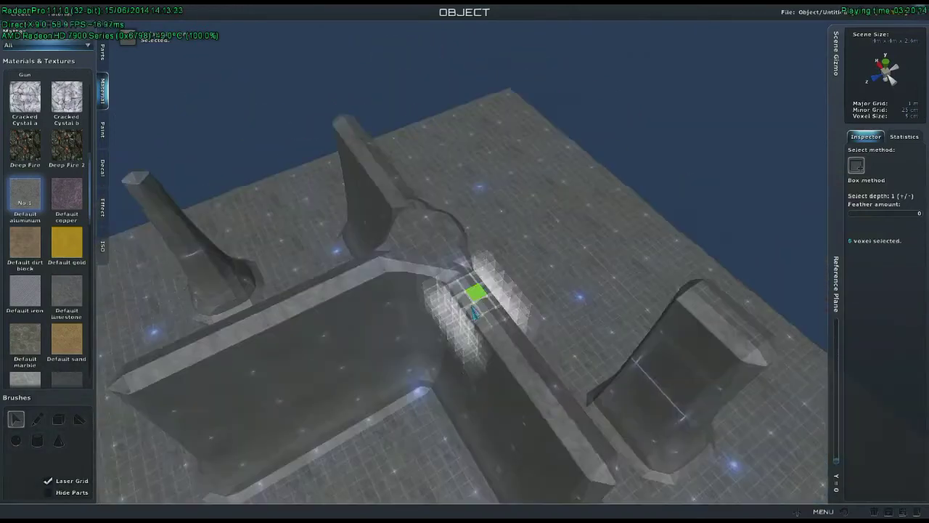
Step: Set the feather amount to 13 and select the top of the wall's free end beside the wide pillar
middle_drag(474, 314, 496, 284)
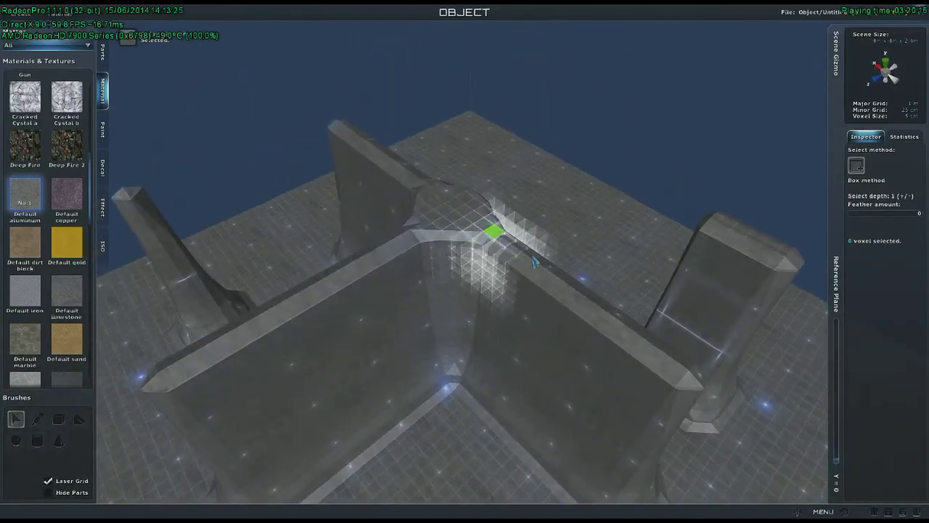
middle_drag(688, 369, 643, 347)
middle_drag(574, 331, 622, 269)
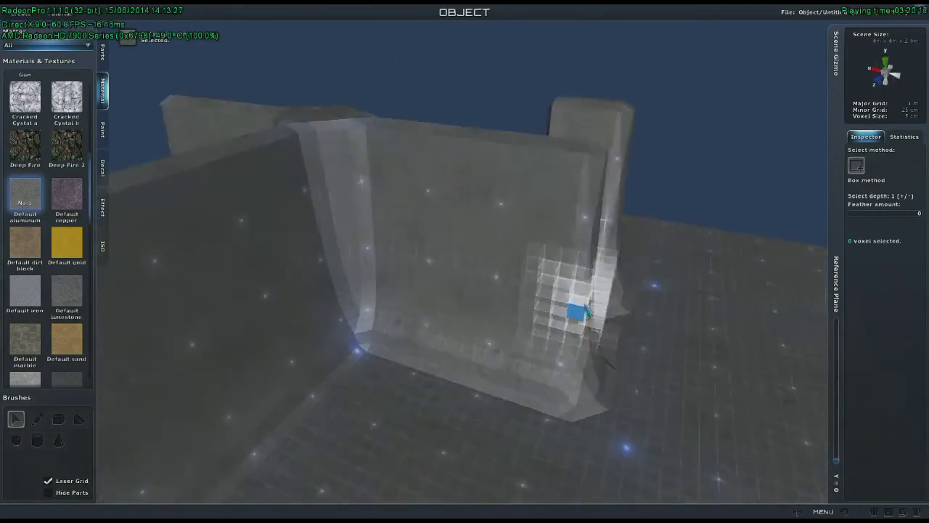
middle_drag(450, 124, 478, 173)
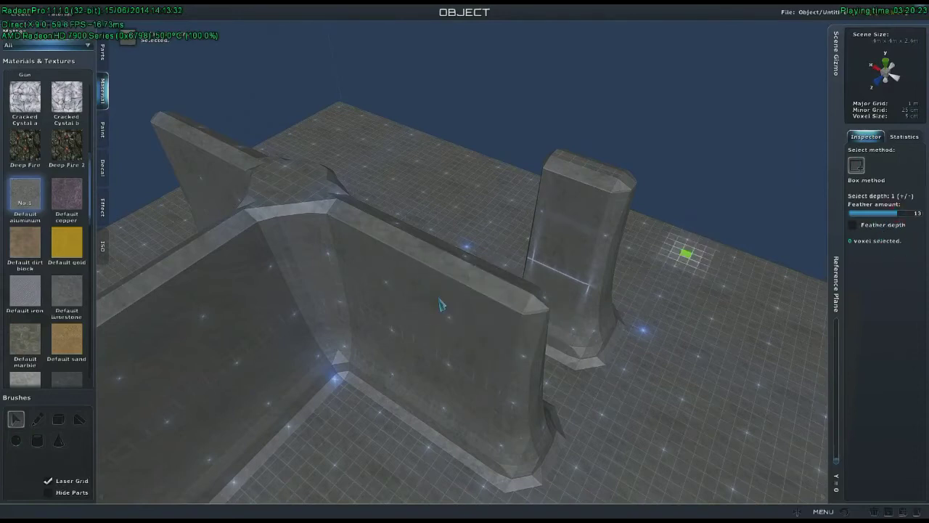
click(900, 215)
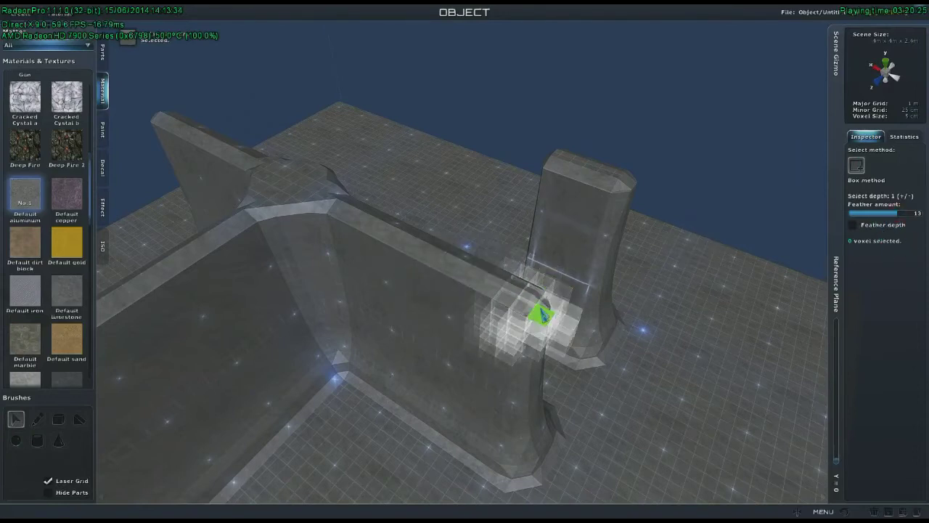
drag(540, 314, 589, 366)
right_drag(591, 367, 607, 364)
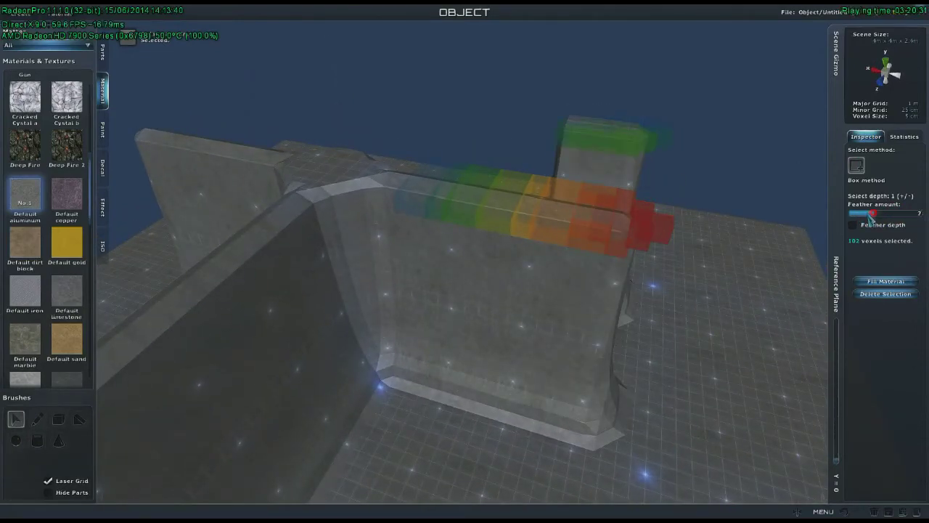
Step: Set the feather amount to 0 and subtract the neighbouring pillar's top from the selection
middle_drag(590, 146, 543, 253)
alt+drag(543, 253, 686, 278)
right_drag(622, 361, 641, 349)
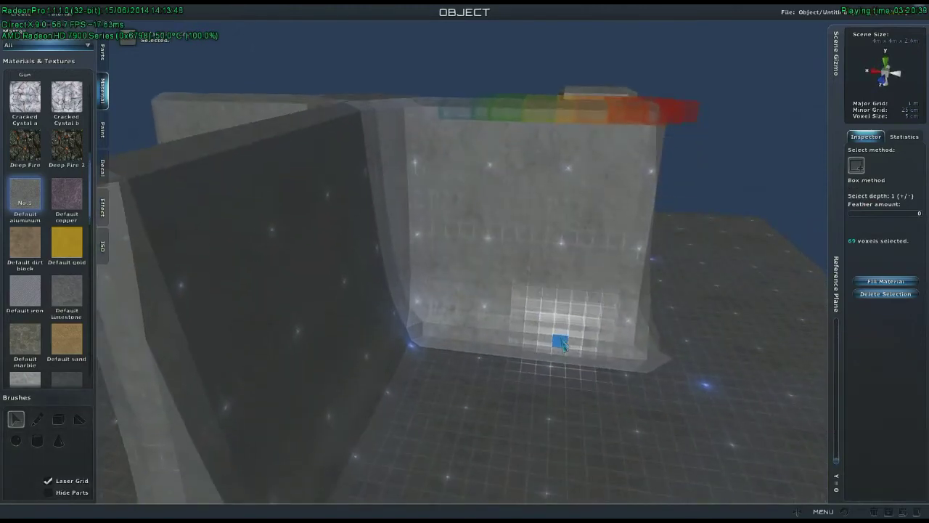
Step: Delete the remaining feathered selection along the wall's top edge
key(Delete)
middle_drag(571, 288, 573, 374)
right_drag(577, 241, 545, 274)
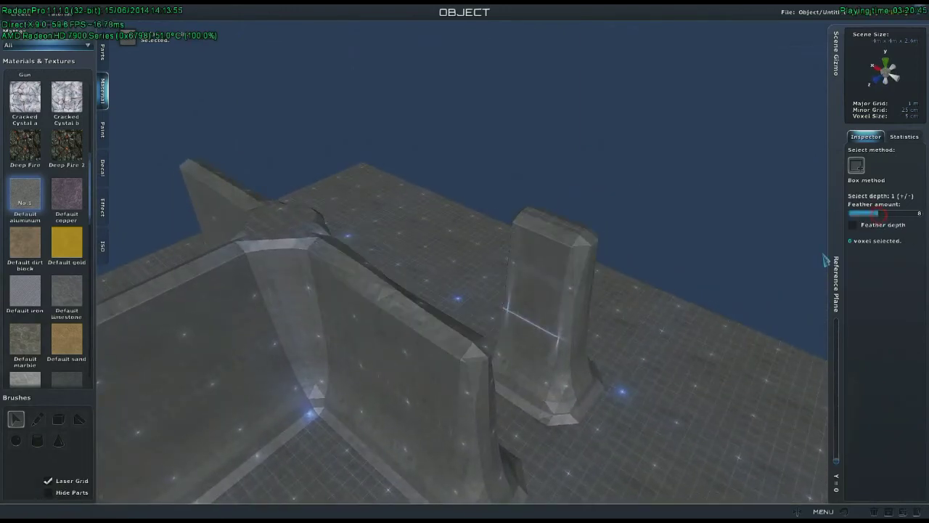
Step: Set the feather amount to 8, select the top corner of the wall's free end, delete it and undo the deletion
mouse_move(759, 304)
right_down()
mouse_move(715, 322)
mouse_move(602, 286)
right_up()
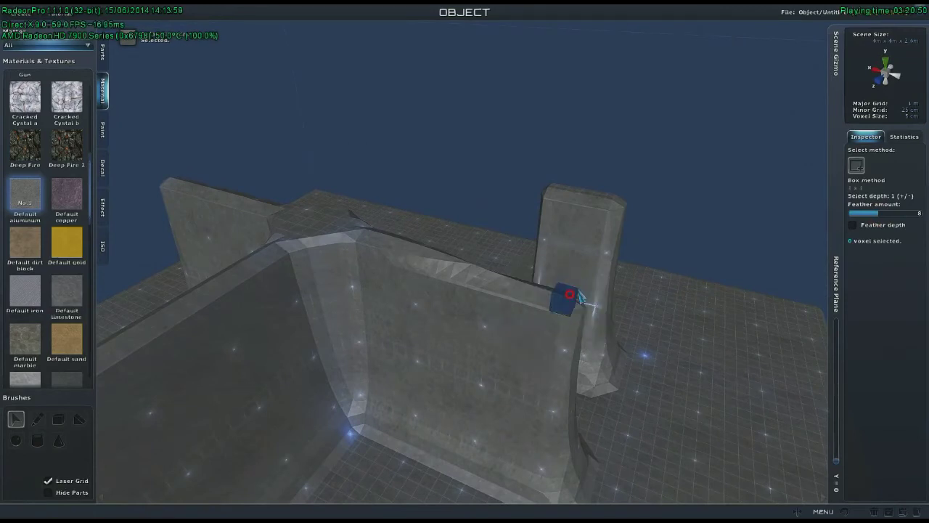
drag(595, 282, 595, 283)
right_drag(653, 400, 674, 386)
key(Delete)
key(ctrl+z)
right_drag(668, 373, 654, 368)
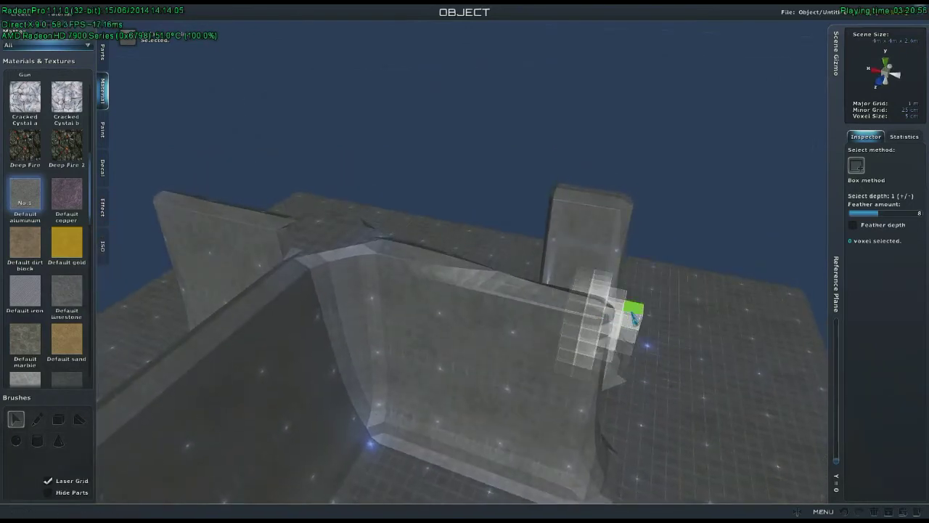
Step: Select the end of the wall's top edge again and delete the feathered selection to lower that corner
drag(622, 312, 673, 446)
right_drag(673, 446, 675, 363)
key(Delete)
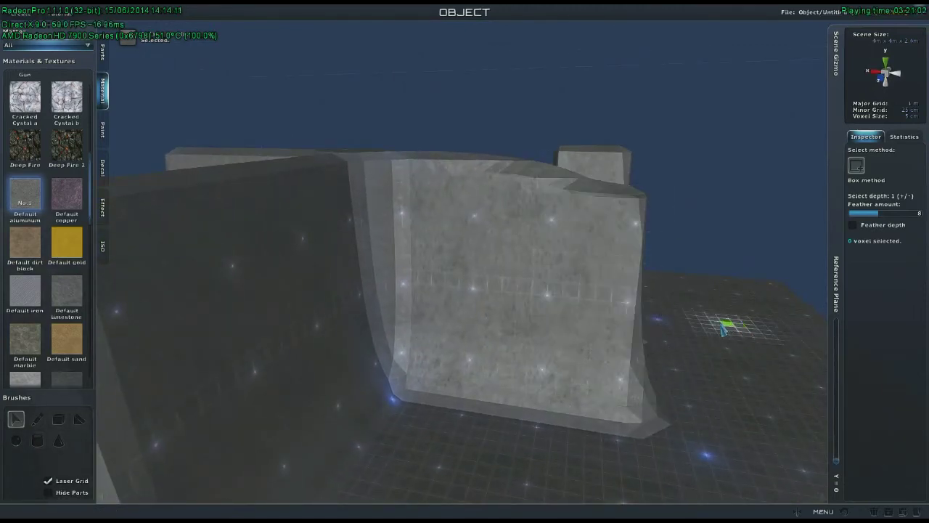
Step: Browse the saved creation ISOs to the Aircraft folder and load New Battleship 4 in place of the aluminum object
right_drag(716, 324, 723, 339)
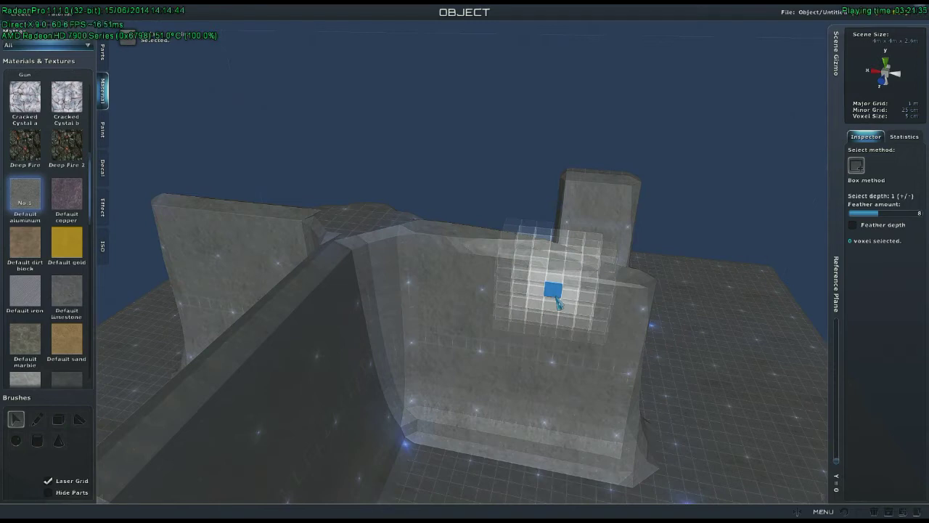
click(102, 246)
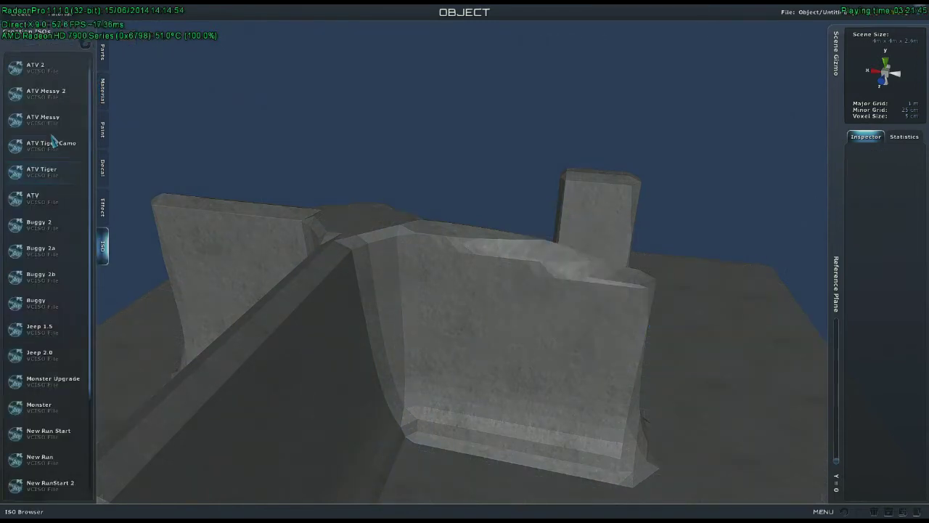
click(84, 47)
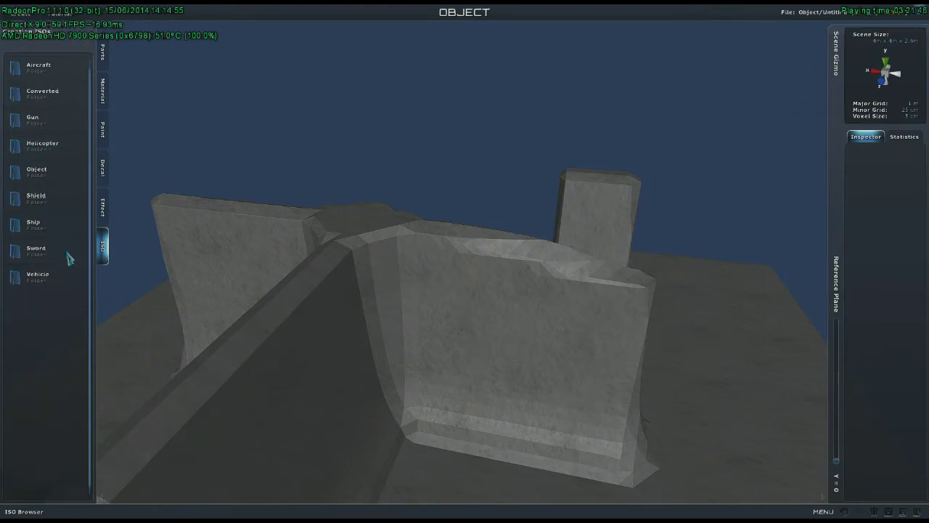
double_click(56, 67)
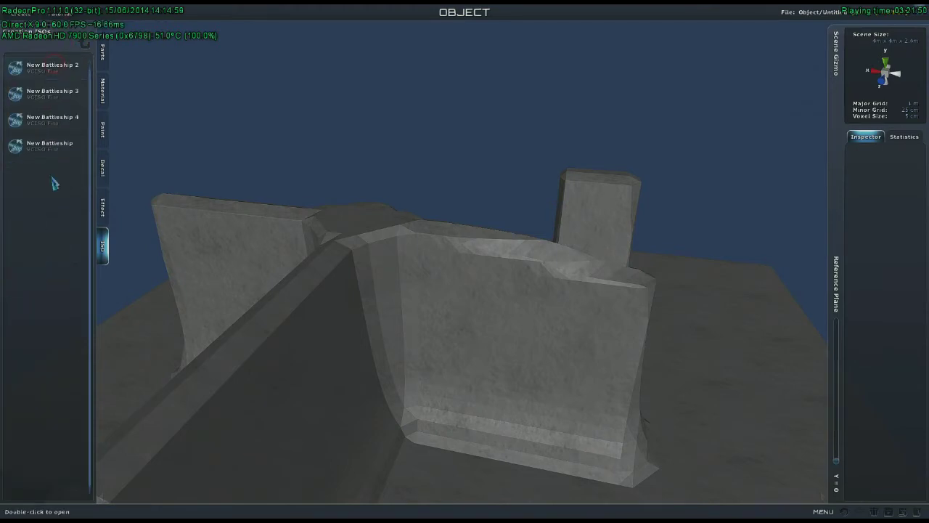
double_click(52, 125)
click(511, 281)
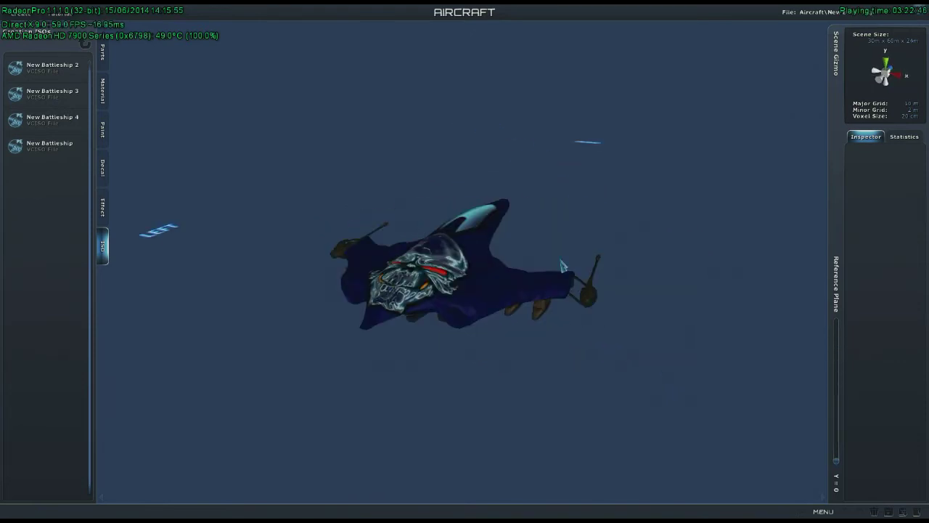
Step: Load the New Battleship creation and examine its stacked side-profile and top-view blocks from the side and from above
click(53, 148)
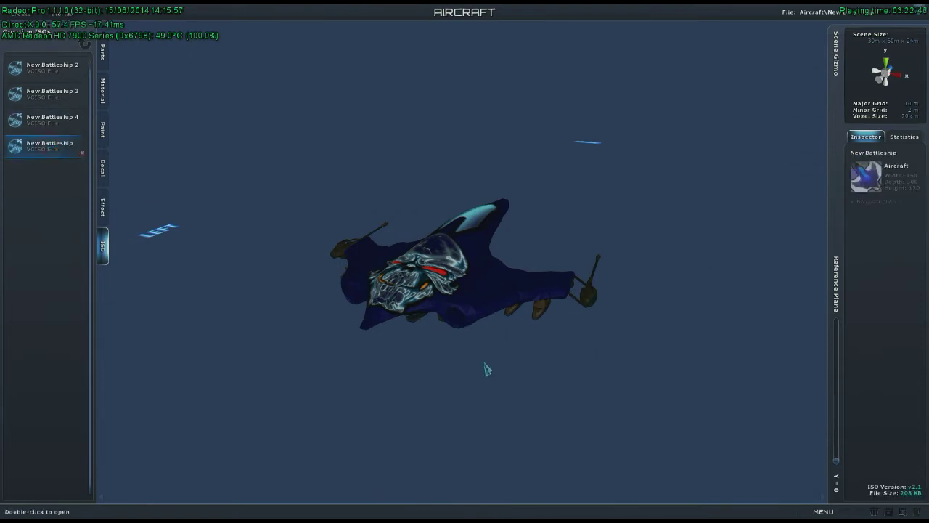
double_click(47, 145)
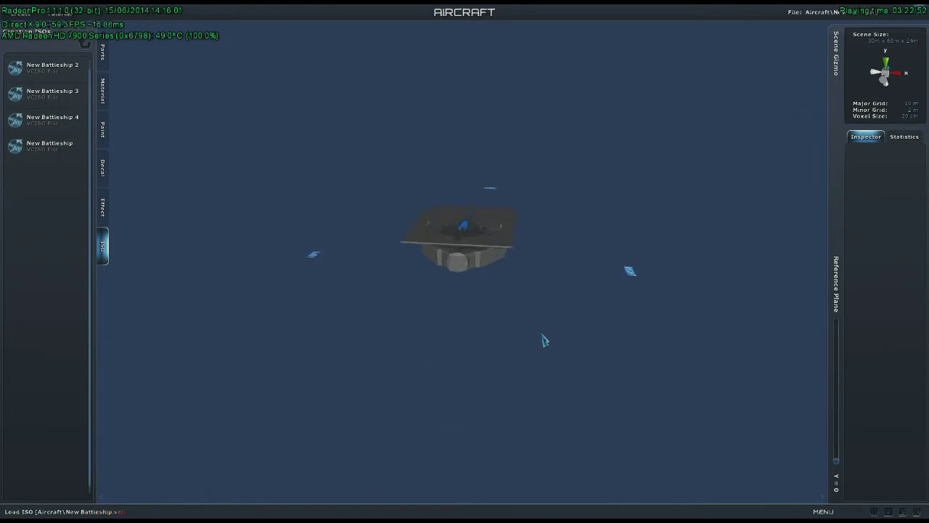
scroll(543, 339, up, 3)
right_drag(543, 339, 514, 346)
middle_drag(513, 349, 517, 182)
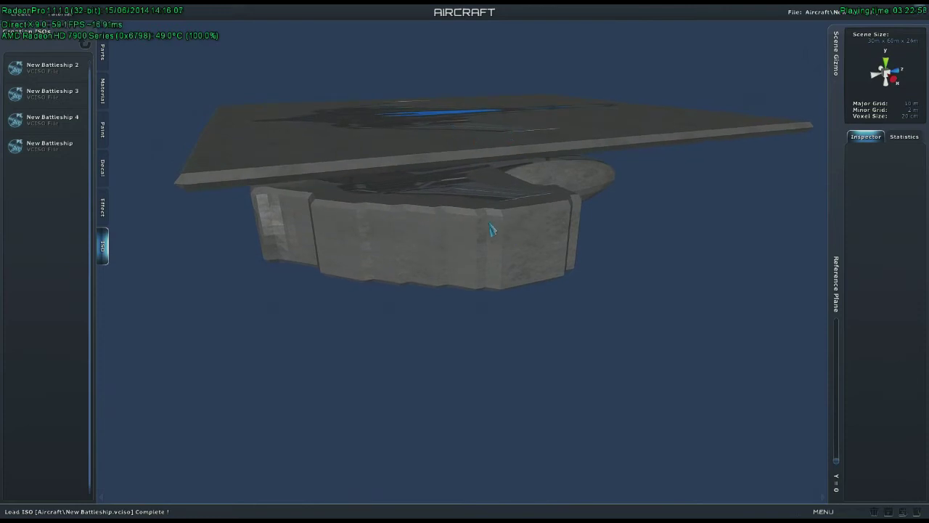
middle_drag(484, 310, 333, 193)
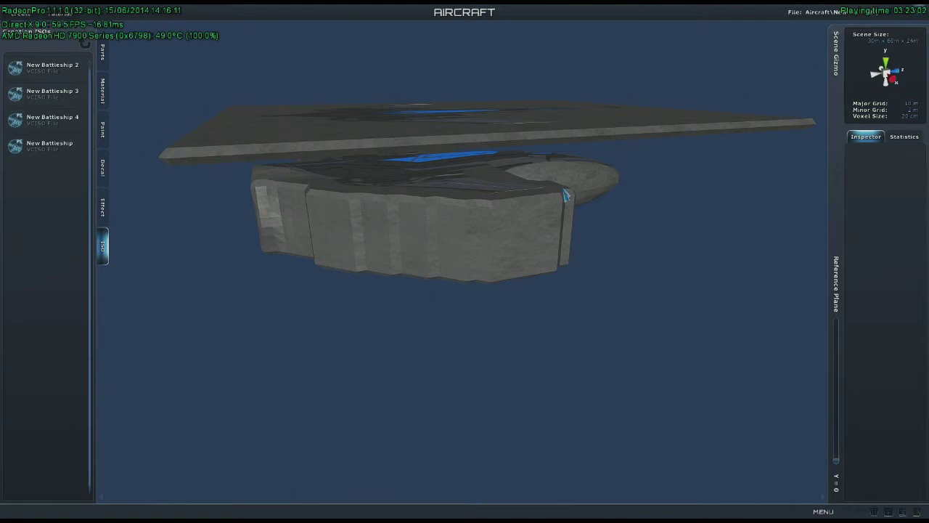
right_drag(565, 194, 508, 173)
mouse_move(508, 229)
right_down()
mouse_move(500, 224)
mouse_move(491, 249)
mouse_move(518, 233)
right_up()
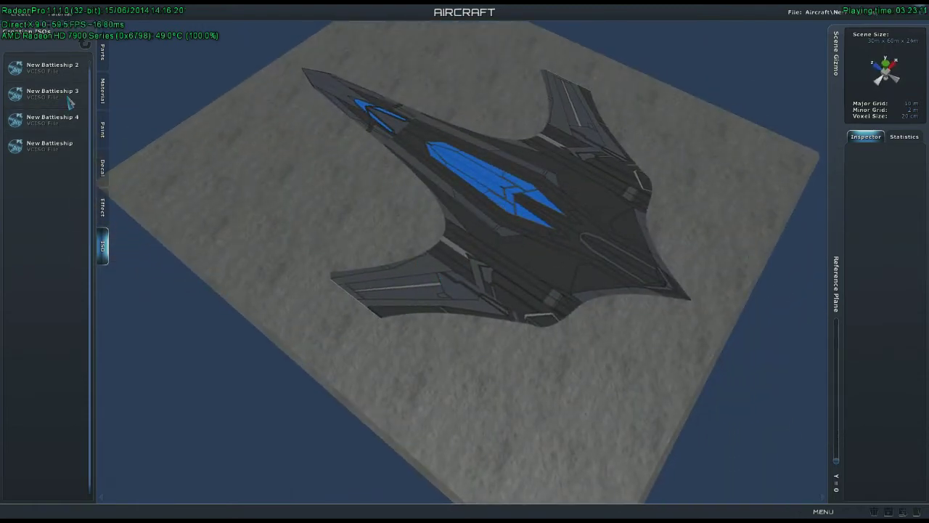
Step: Load the New Battleship 2 creation and examine the shaped lower block and the flat top plate from the rear, side and above
double_click(53, 71)
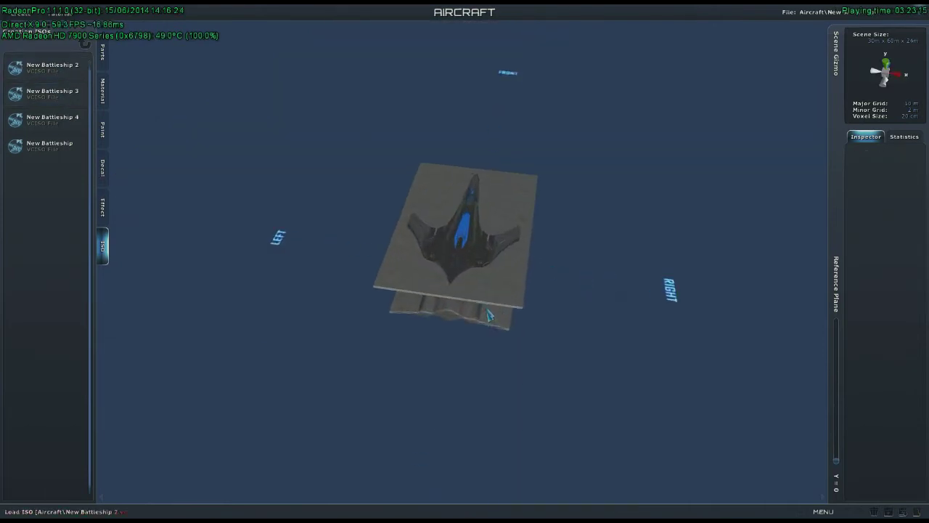
right_drag(493, 306, 487, 126)
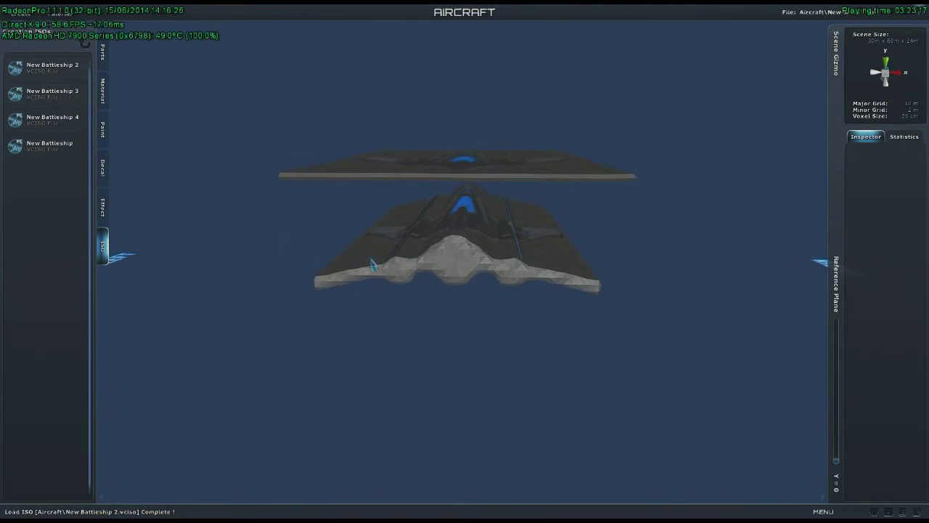
right_drag(472, 286, 566, 232)
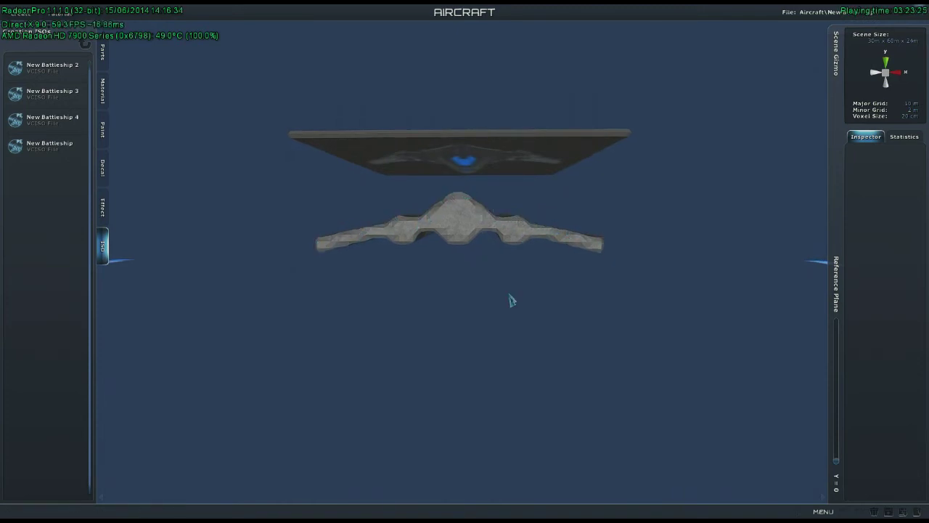
right_drag(566, 280, 457, 282)
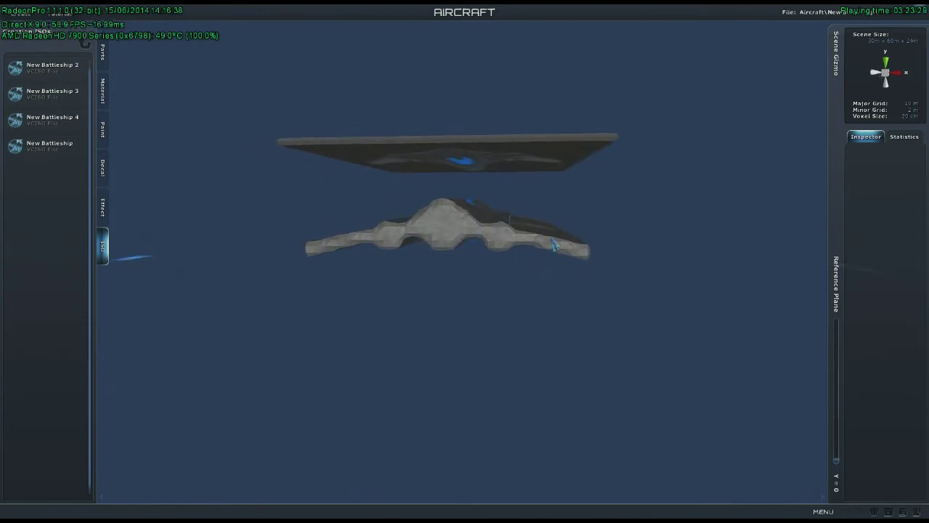
right_drag(553, 238, 395, 271)
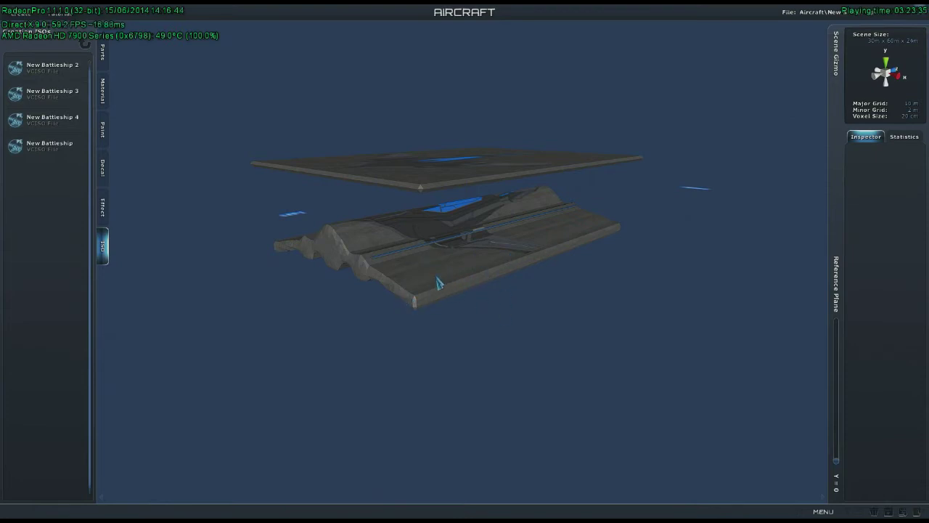
right_drag(437, 279, 495, 343)
right_drag(506, 389, 471, 354)
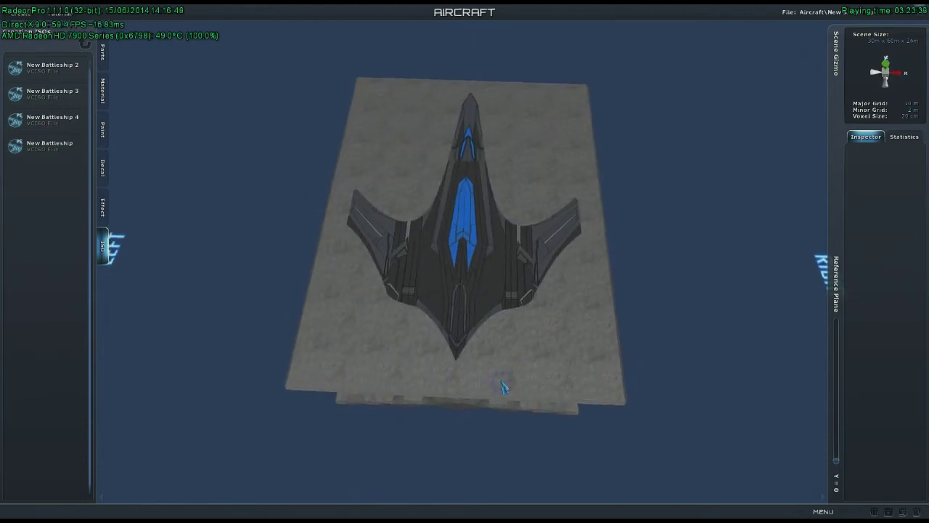
Step: Switch to voxel selection with depth 28 and feather amount 4, and select a voxel at the rear edge of the top plate
click(103, 93)
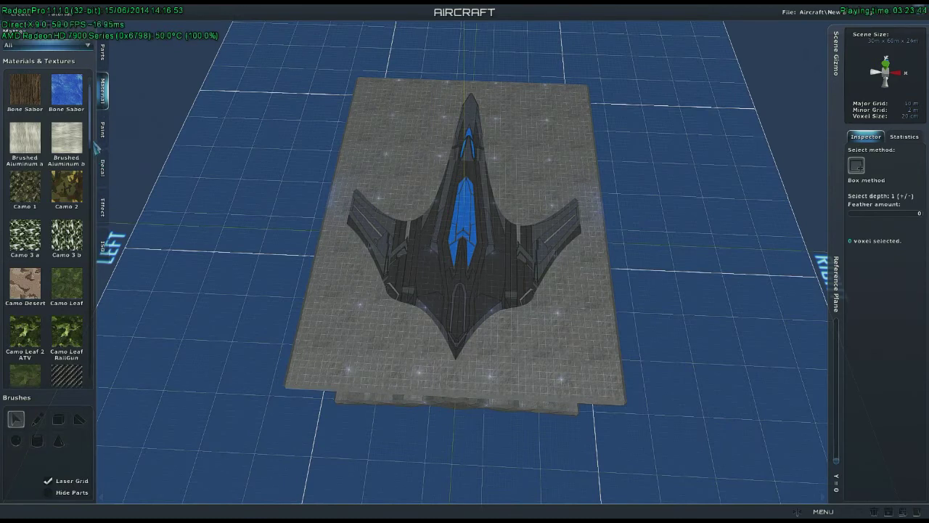
mouse_move(560, 383)
right_down()
mouse_move(545, 394)
mouse_move(448, 377)
mouse_move(488, 385)
mouse_move(480, 368)
right_up()
right_drag(409, 315, 410, 317)
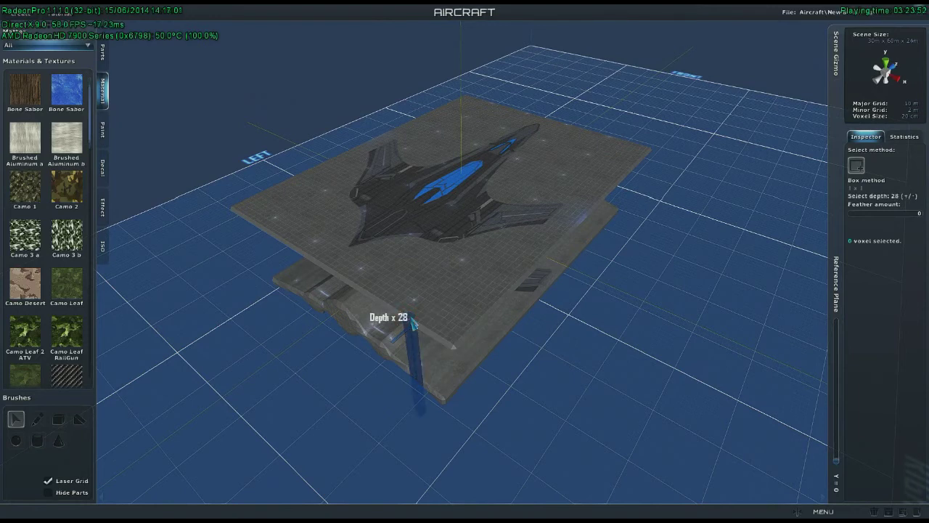
click(412, 321)
right_drag(410, 316, 801, 224)
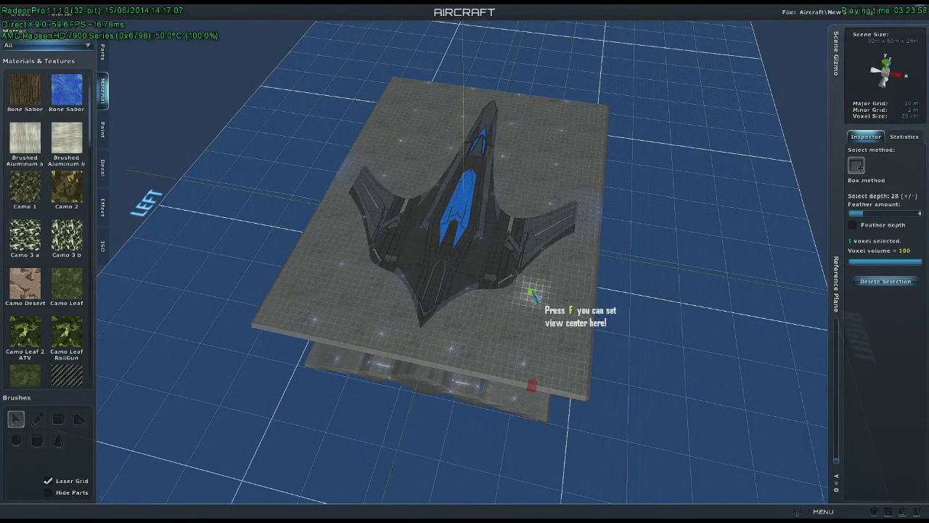
Step: Turn on X-plane mirroring along the ship's centre line
scroll(512, 286, up, 3)
right_drag(518, 291, 834, 249)
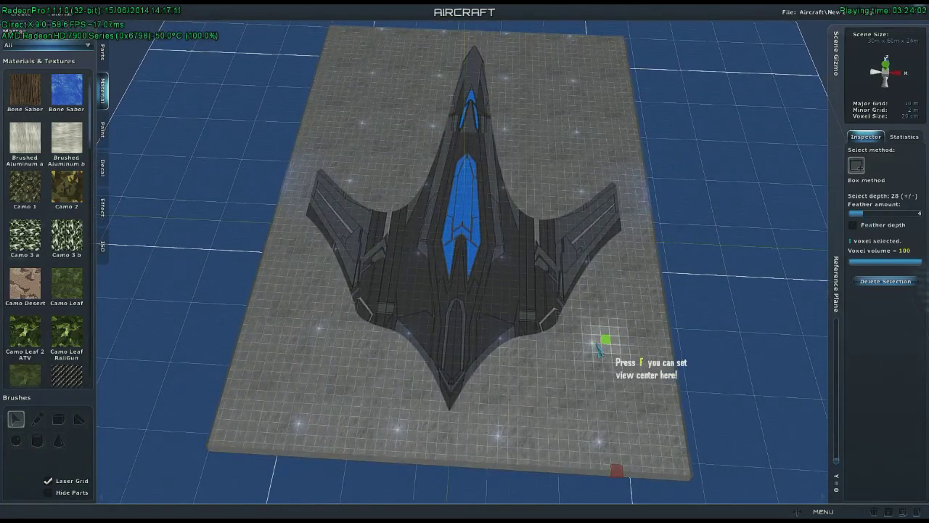
middle_drag(584, 332, 555, 209)
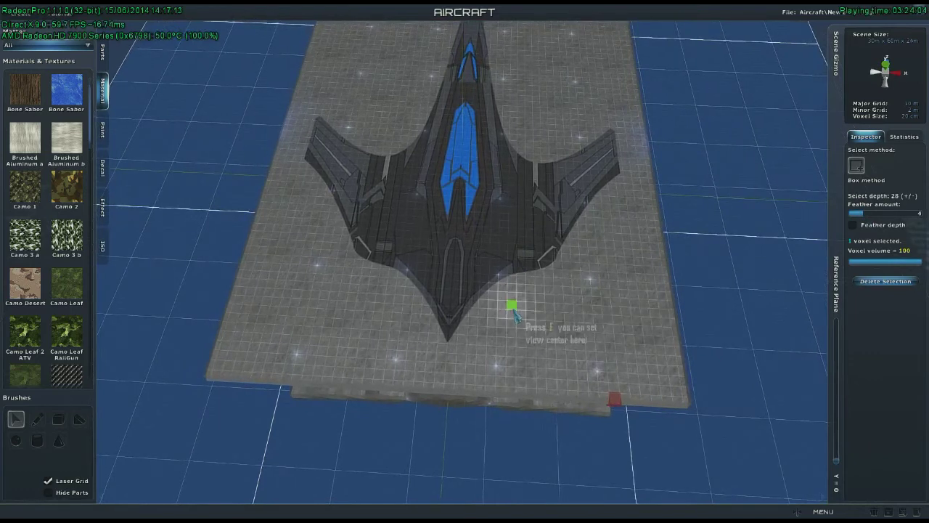
right_drag(513, 307, 512, 318)
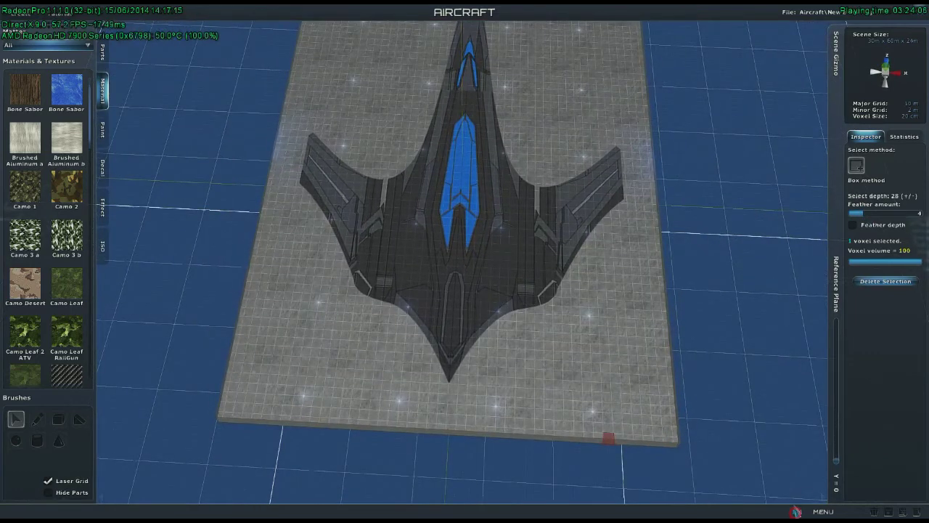
click(796, 511)
click(624, 130)
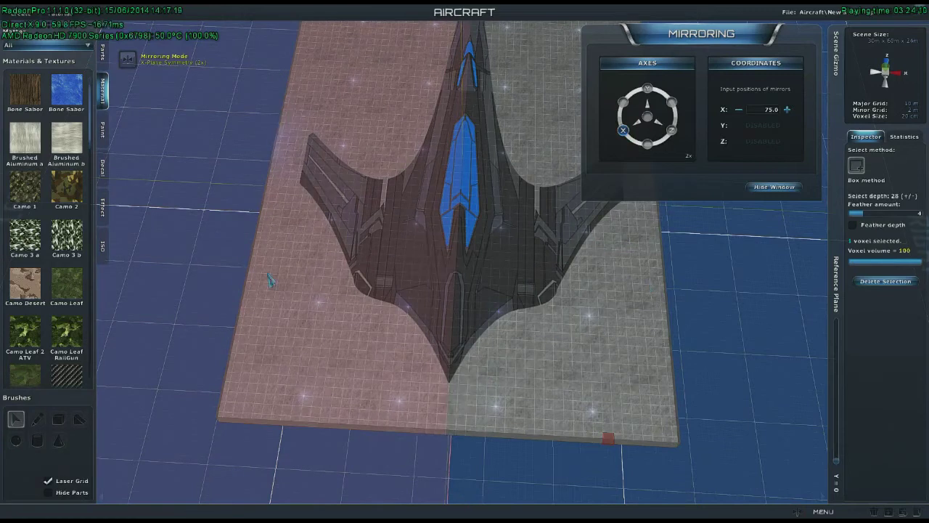
Step: Select a feathered region through both blocks just behind the ship's tail tip and delete it
mouse_move(492, 417)
middle_down()
mouse_move(491, 405)
mouse_move(468, 394)
middle_up()
scroll(445, 389, up, 4)
scroll(446, 385, down, 3)
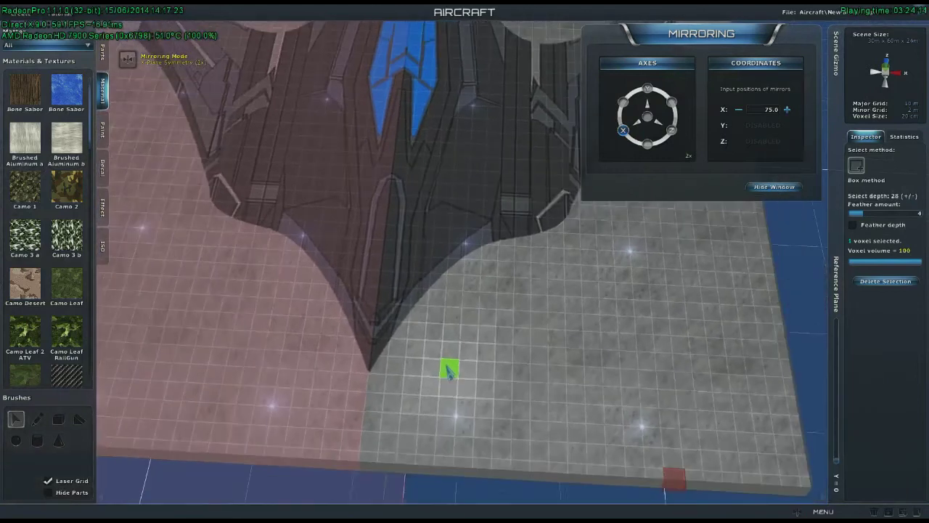
click(391, 419)
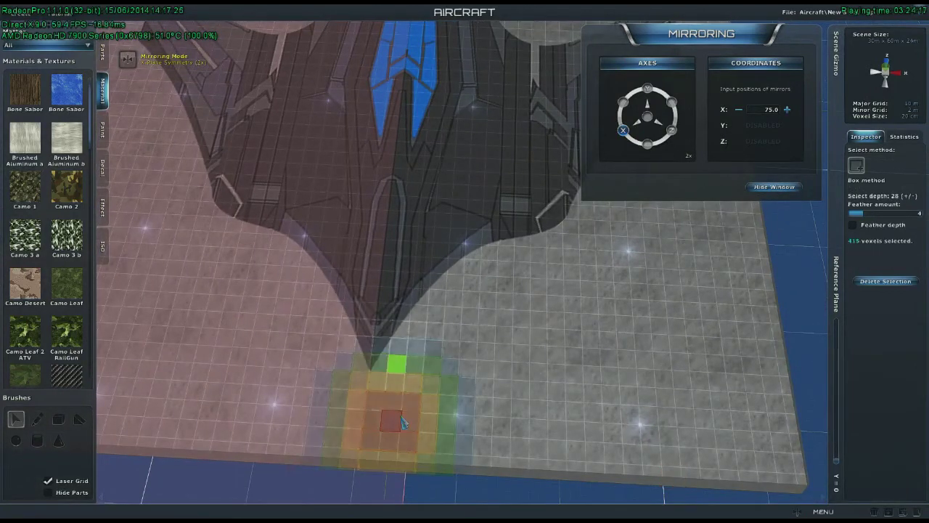
click(408, 424)
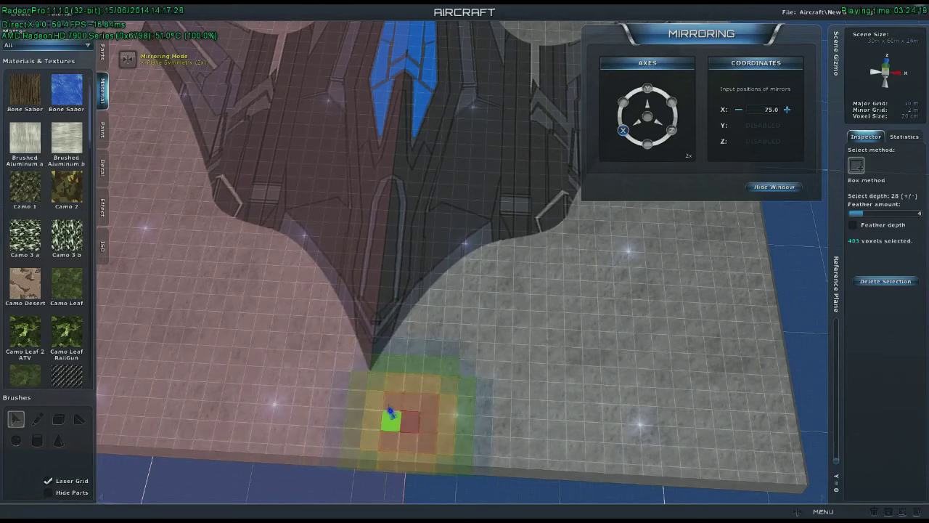
right_drag(390, 405, 388, 382)
middle_drag(346, 250, 403, 323)
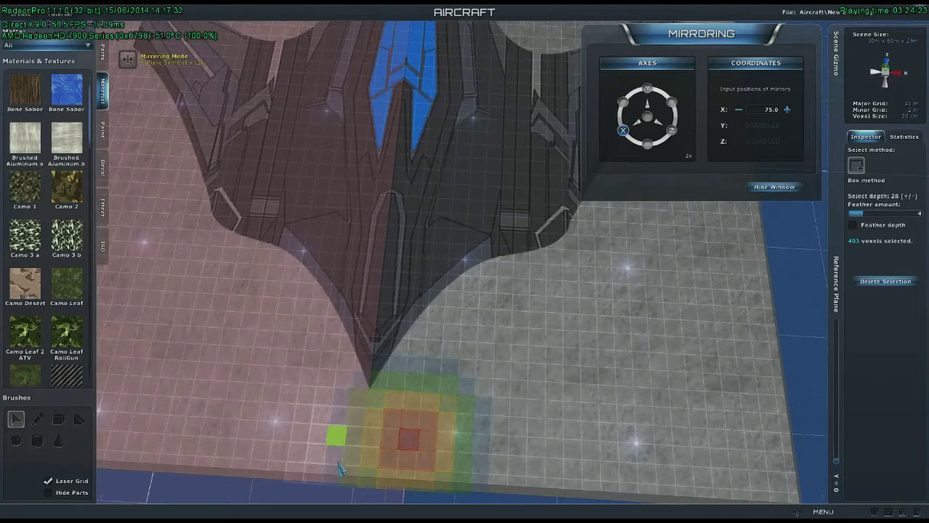
middle_drag(411, 410, 369, 340)
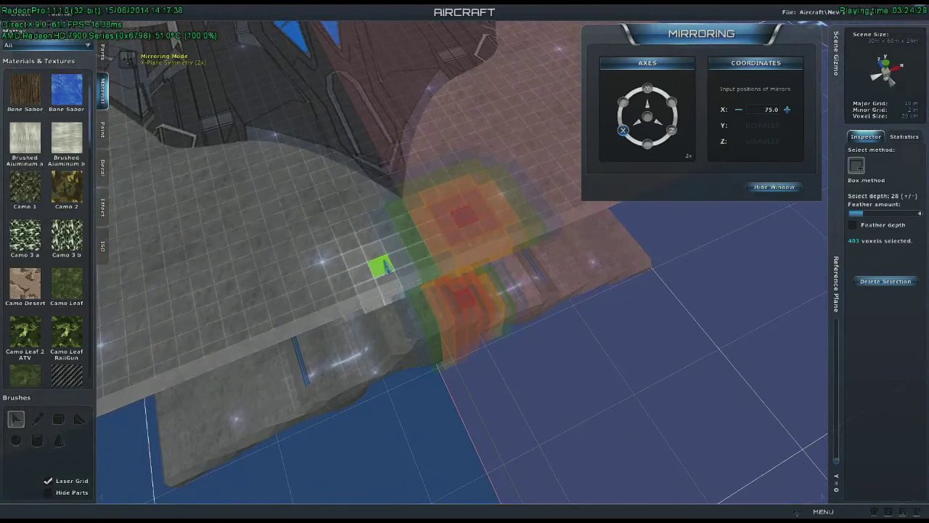
middle_drag(461, 311, 297, 321)
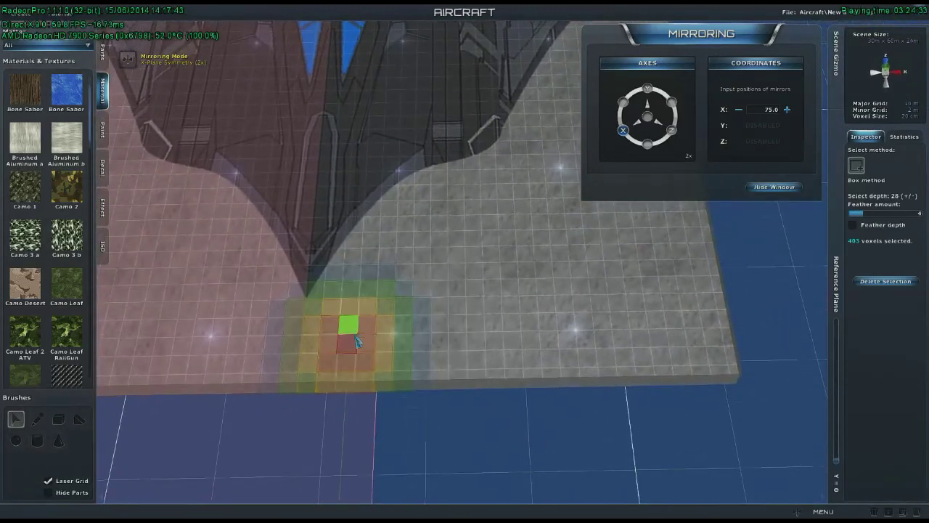
key(Delete)
Step: Select the inner corner of the new notch beside the tail and delete the feathered region to widen the cut
middle_drag(369, 344, 446, 389)
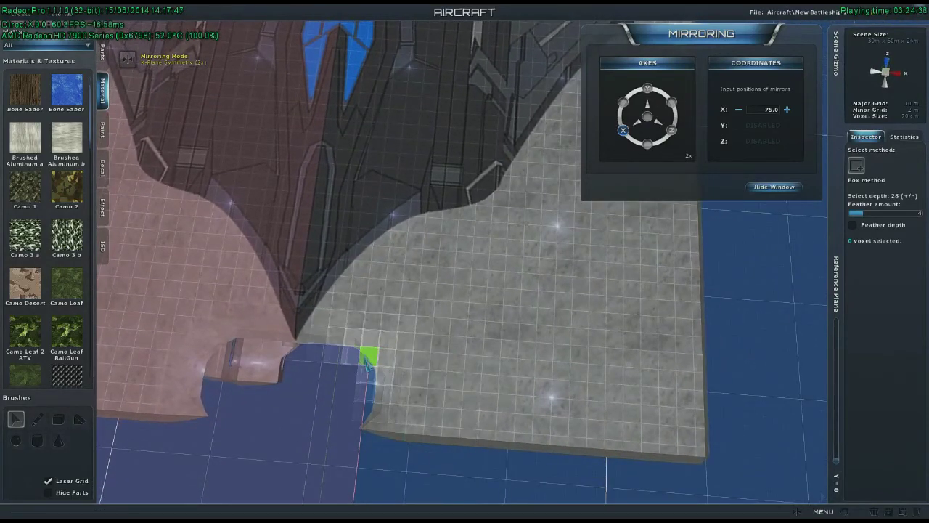
middle_drag(368, 363, 356, 328)
click(354, 324)
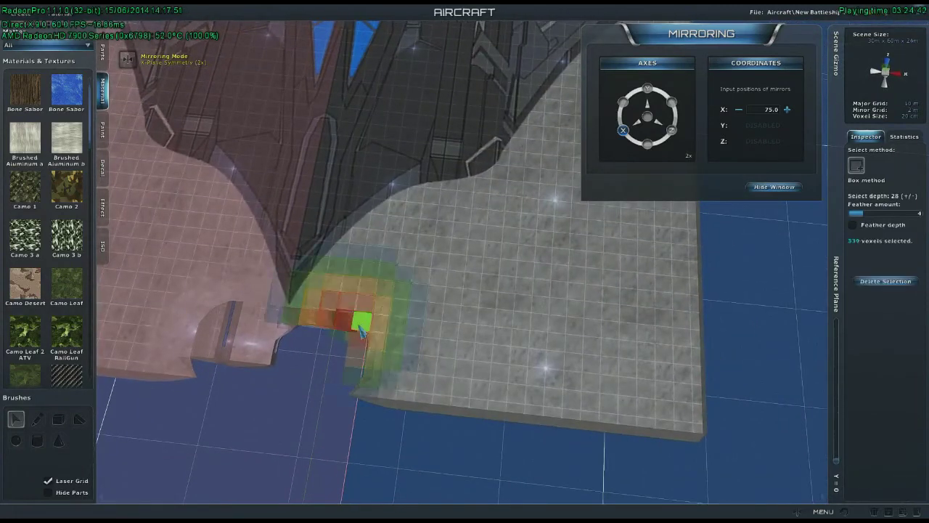
click(344, 320)
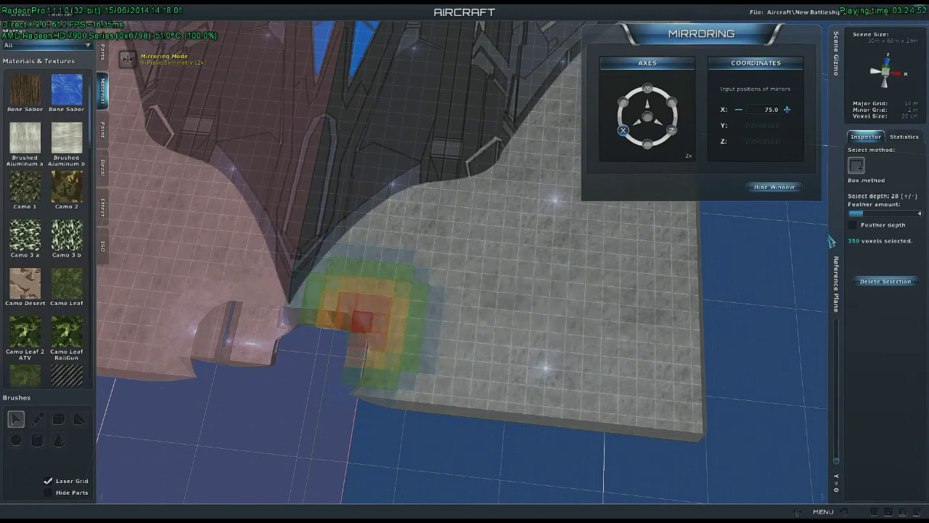
key(Delete)
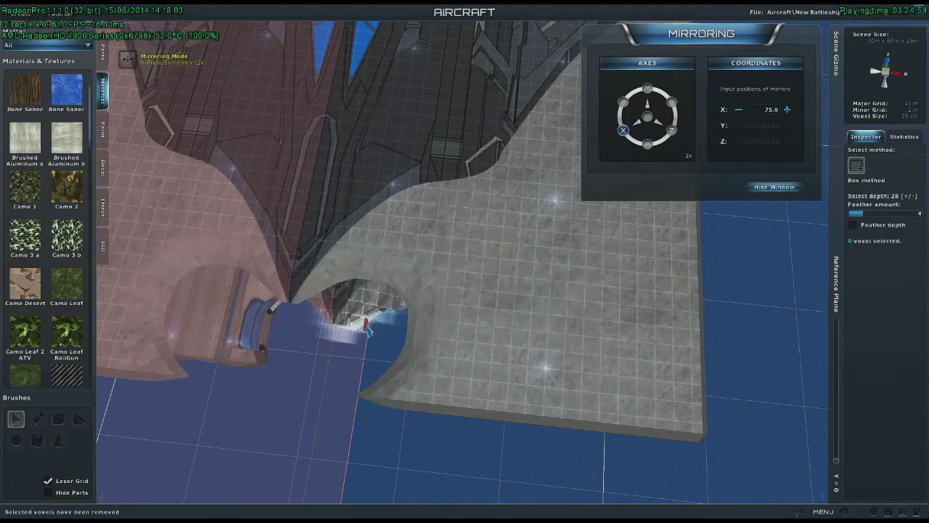
Step: Try carving the tail notch forward along the hull outline with three feathered deletions, and undo them
click(367, 347)
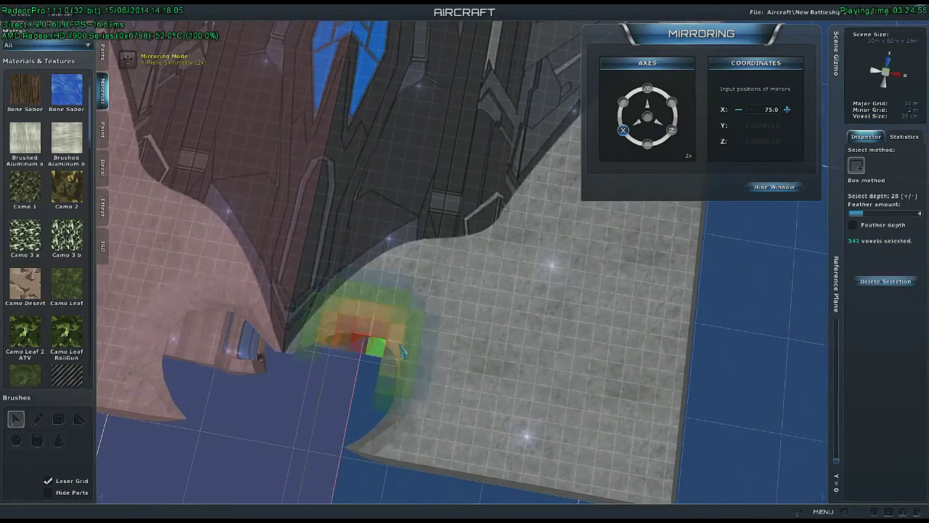
key(Delete)
click(395, 319)
key(Delete)
click(421, 293)
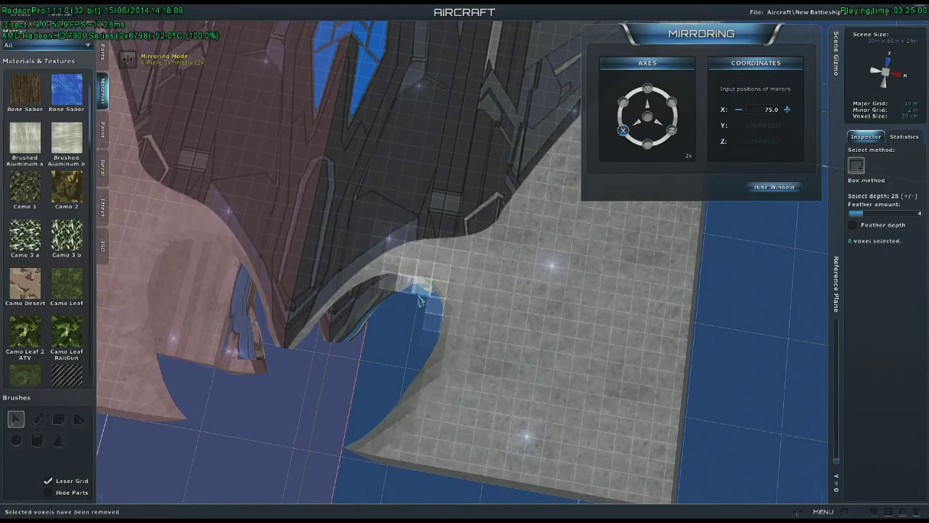
key(Delete)
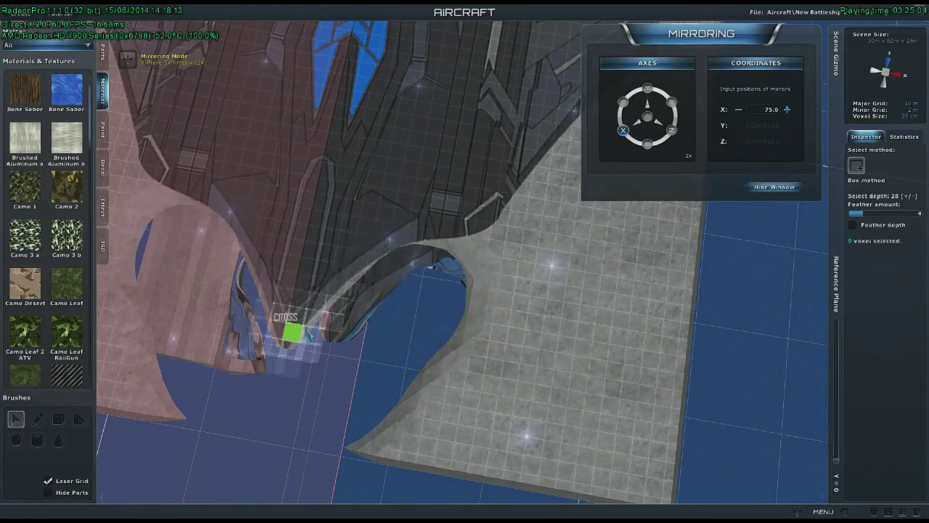
key(ctrl+z)
key(ctrl+z)
key(ctrl+z)
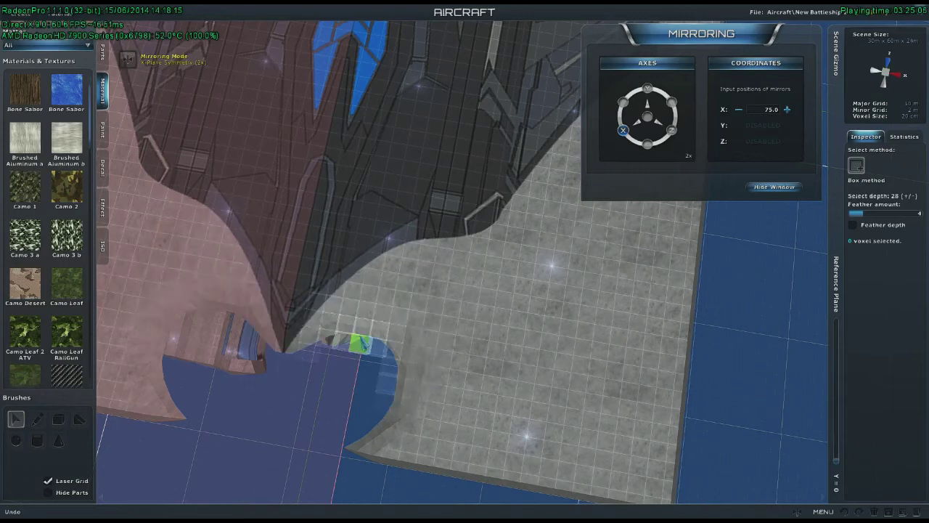
Step: Test feathered deletions at neighbouring voxels on the inner edge of the tail notch, undoing each attempt
click(363, 346)
key(Delete)
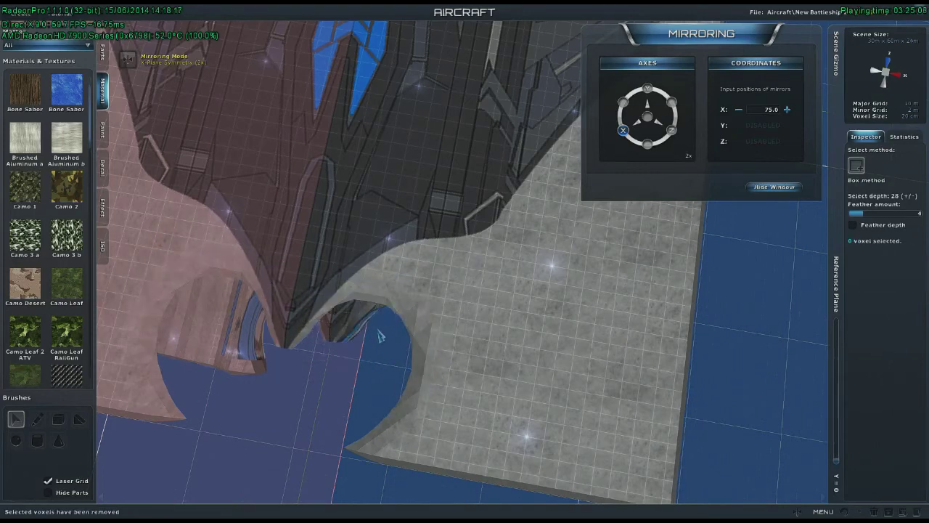
key(ctrl+z)
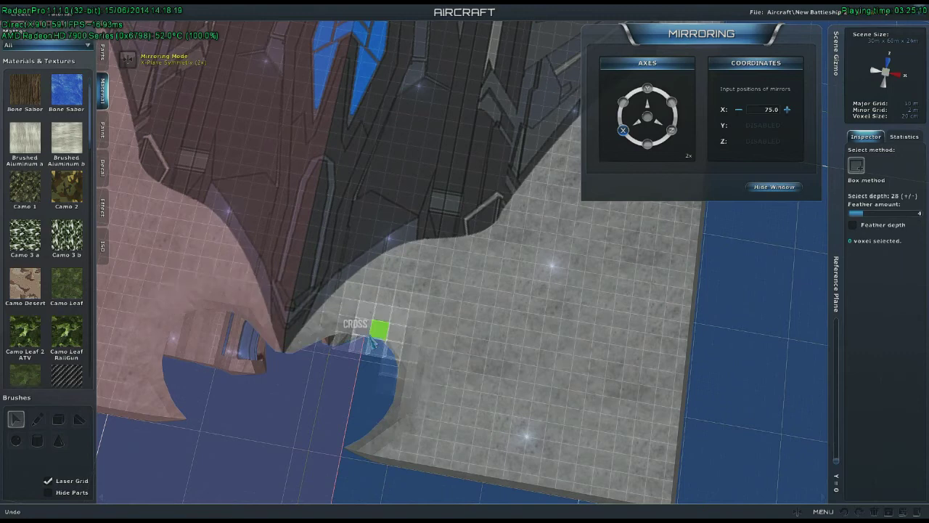
click(363, 345)
key(Delete)
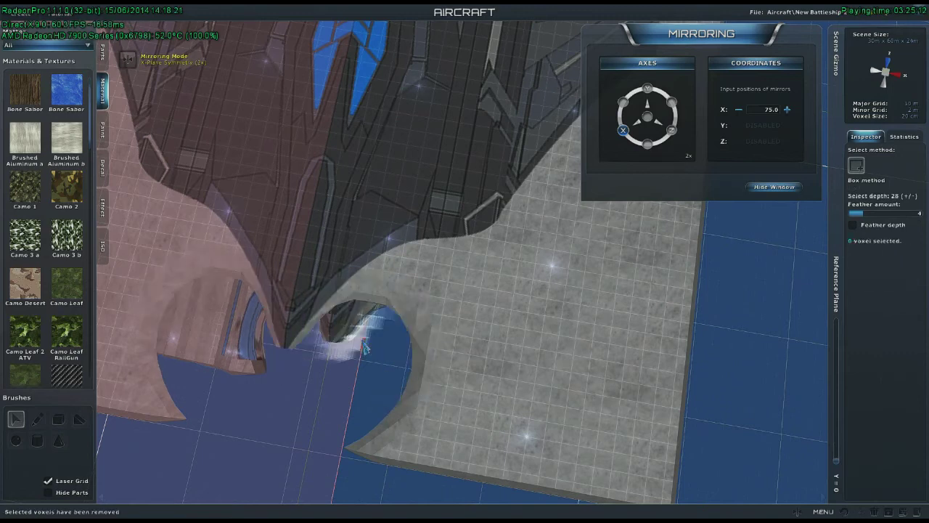
key(ctrl+z)
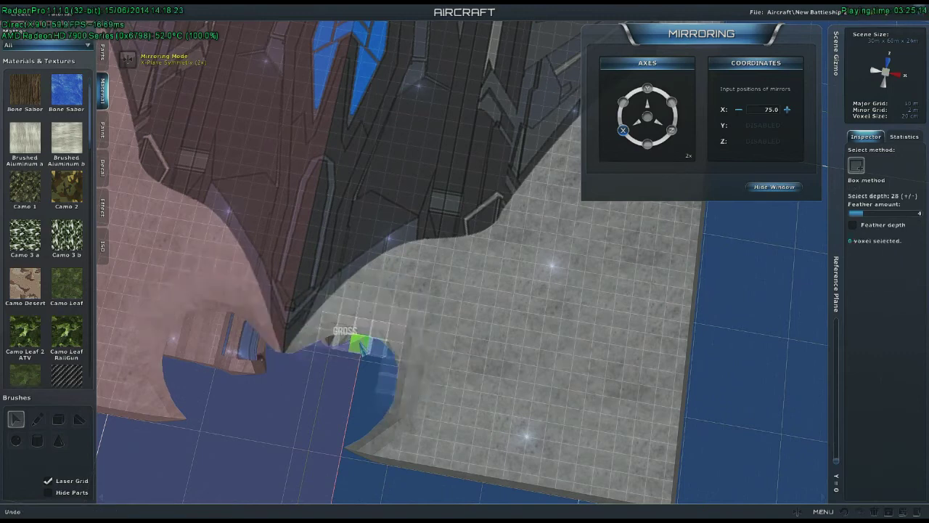
click(358, 345)
key(Delete)
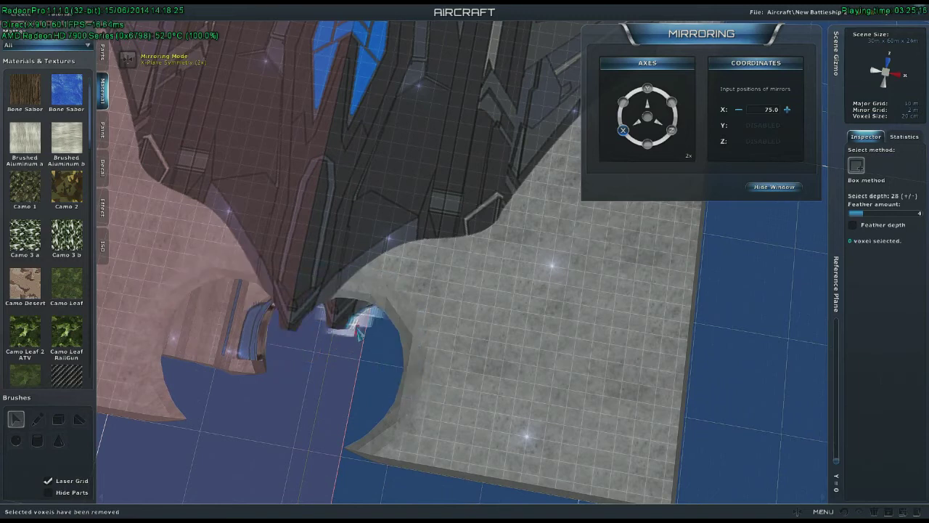
key(ctrl+z)
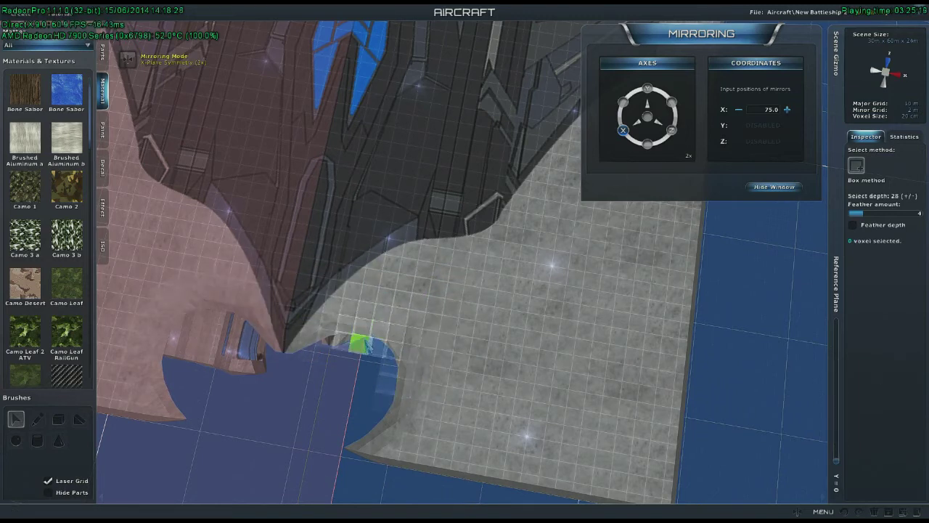
click(373, 346)
key(Delete)
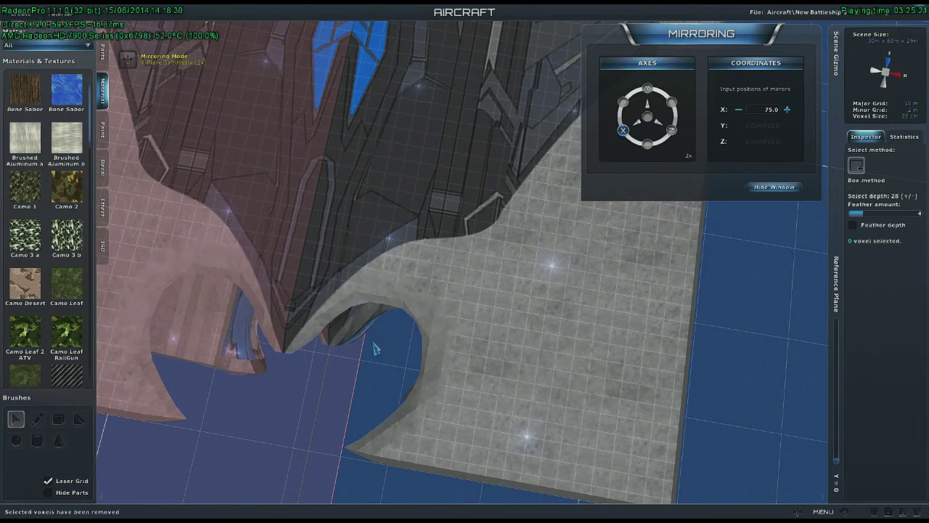
key(ctrl+z)
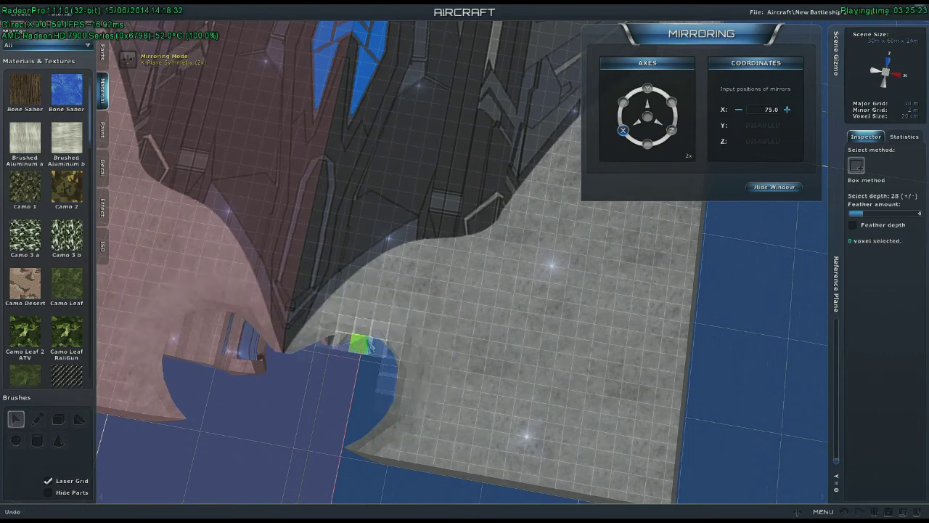
Step: Delete four successive feathered selections from the tail tip forward along the hull's curved rear outline
click(365, 343)
key(Delete)
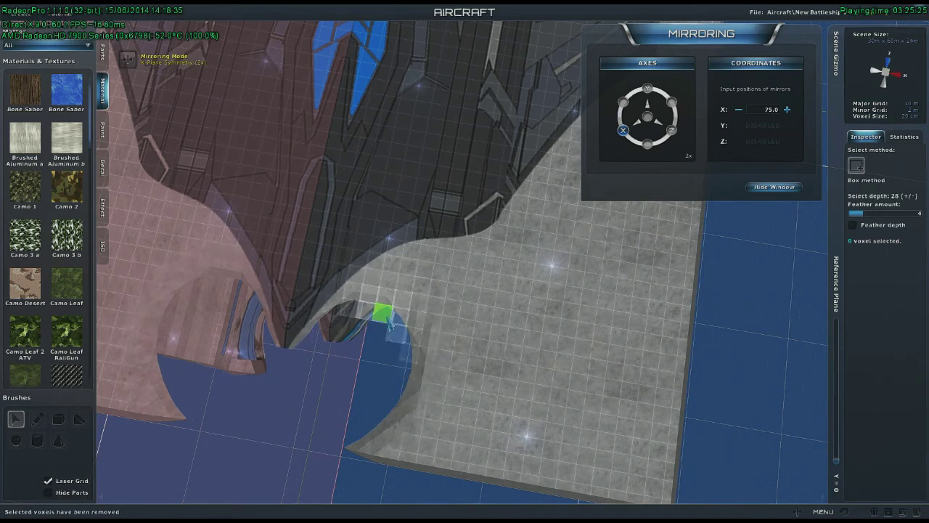
click(382, 313)
key(Delete)
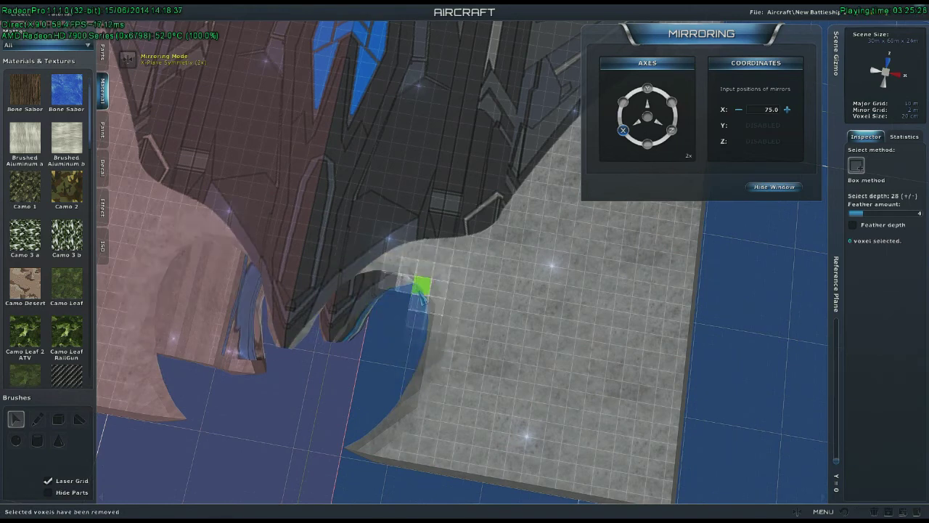
click(421, 285)
key(Delete)
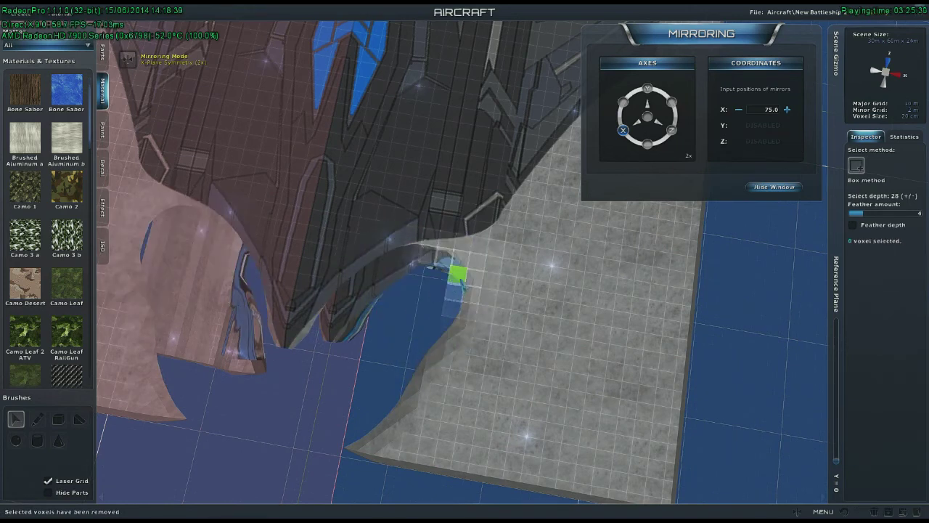
click(453, 288)
key(Delete)
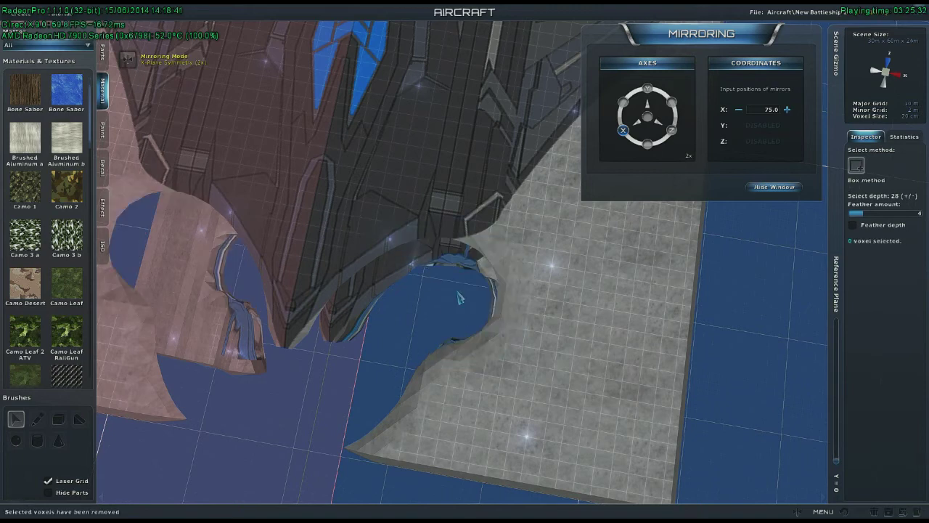
Step: Extend the notch outward into the grey side block with three more feathered deletions
click(488, 292)
key(Delete)
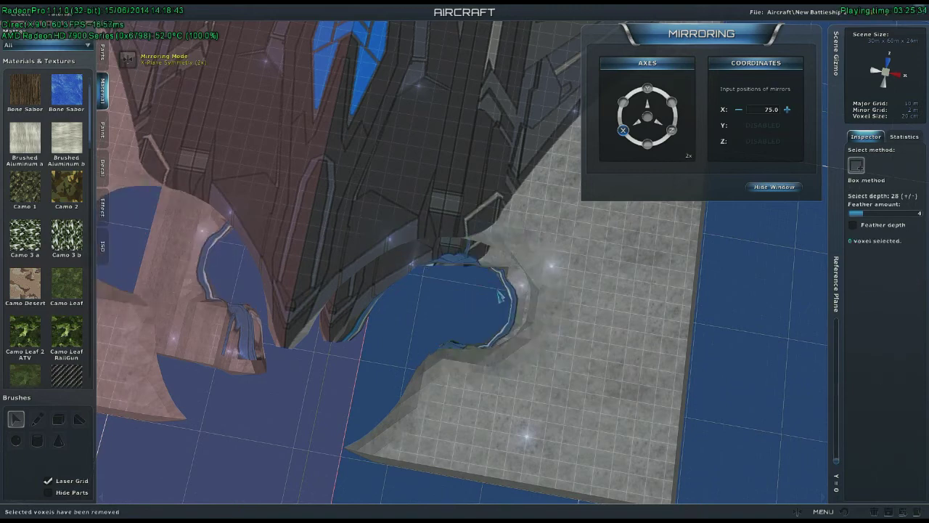
click(523, 289)
key(Delete)
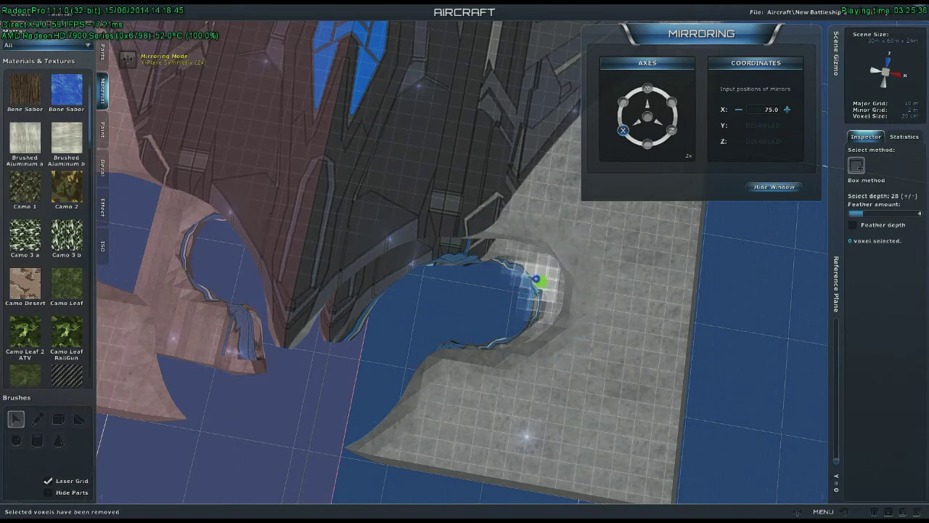
click(541, 285)
key(Delete)
Step: Try feathered deletions at the notch's inner corner near the wing's rear edge, undoing each attempt
click(456, 254)
key(Delete)
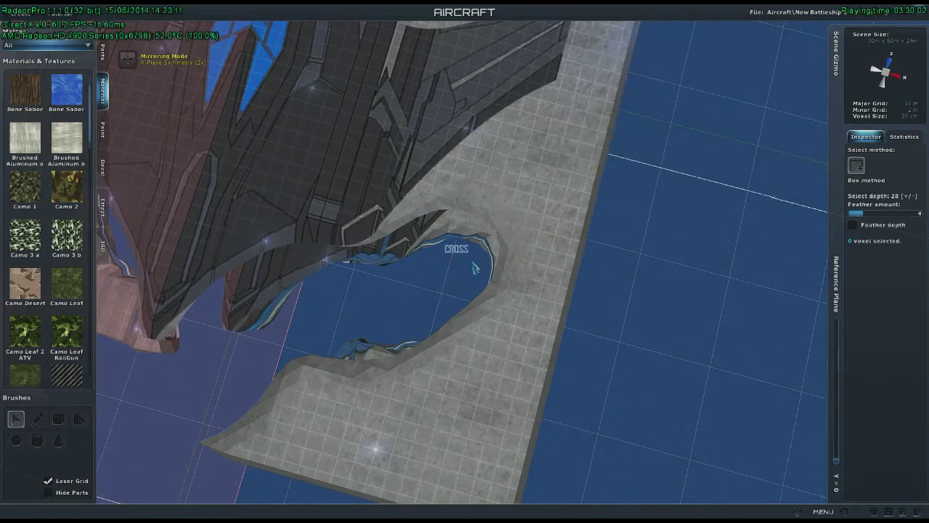
key(ctrl+z)
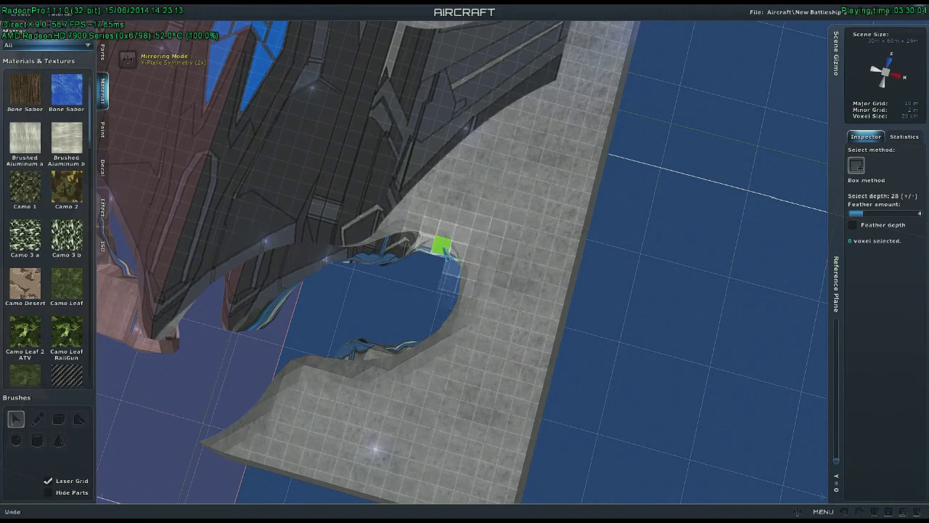
click(439, 247)
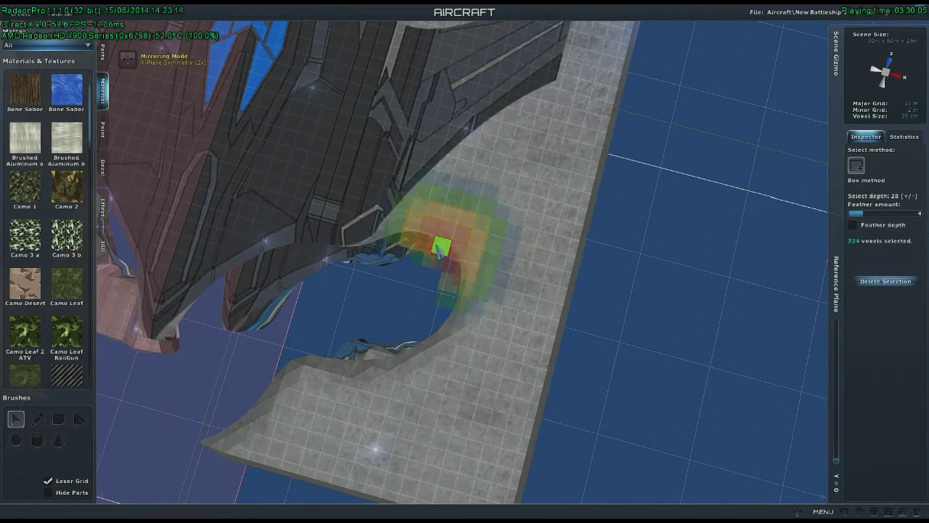
key(Delete)
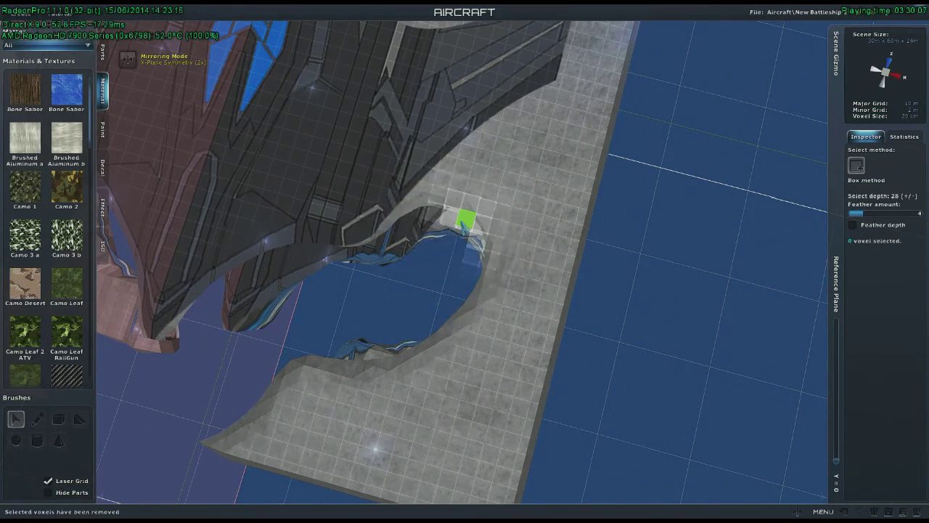
key(ctrl+z)
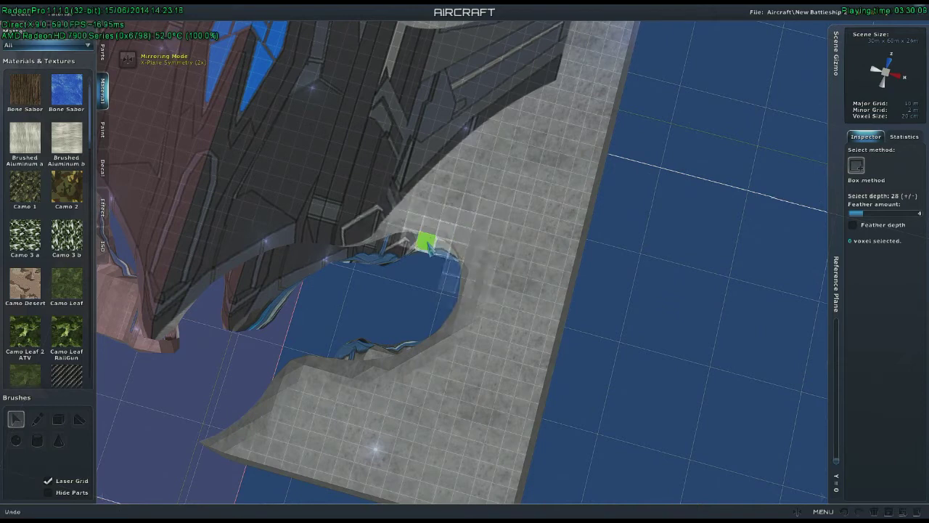
Step: Carve the grey block away along the wing's rear outline with four successive feathered deletions
click(428, 245)
key(Delete)
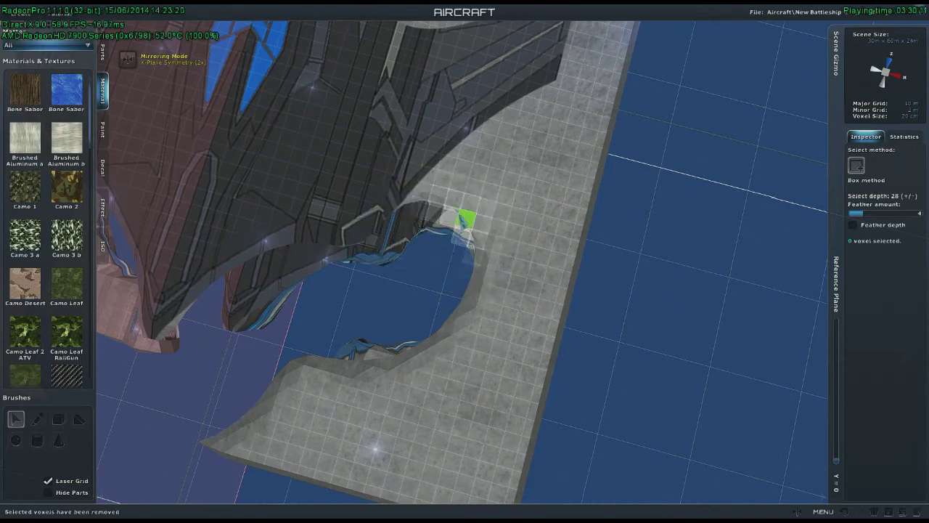
click(461, 217)
key(Delete)
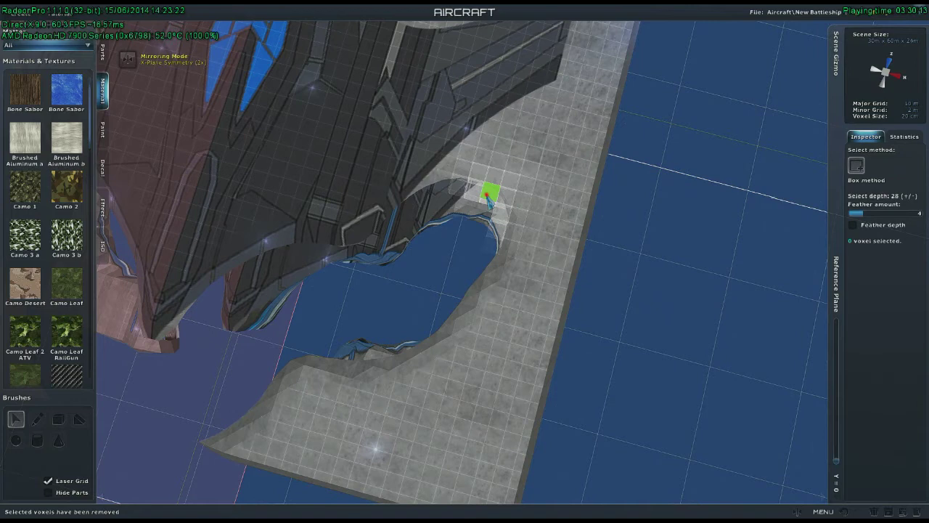
click(488, 197)
key(Delete)
click(508, 168)
key(Delete)
Step: Delete two feathered regions behind the wing tip to cut through the block's outer edge
middle_drag(506, 168, 481, 207)
click(475, 211)
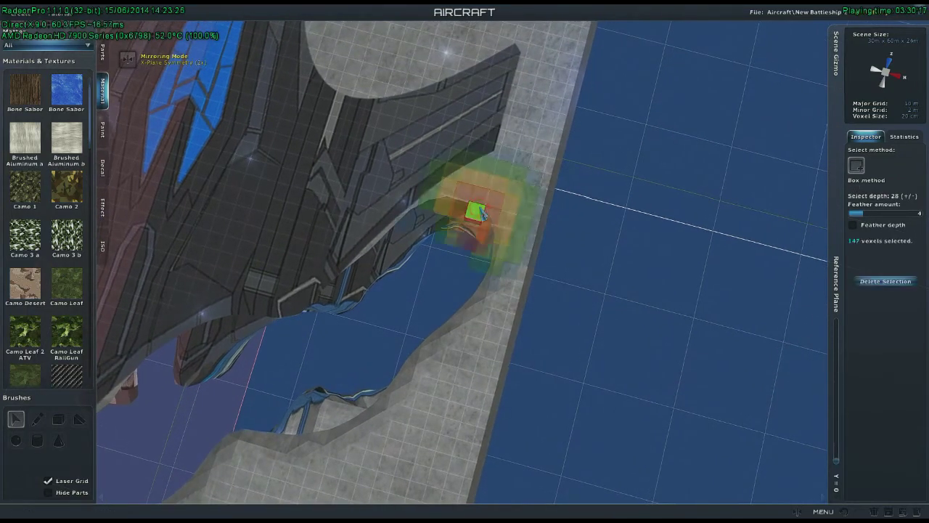
key(Delete)
click(510, 203)
key(Delete)
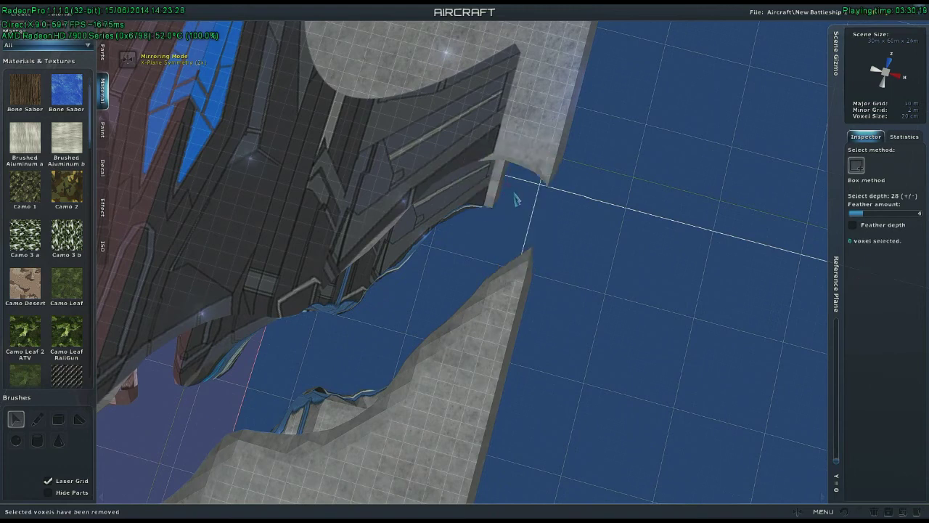
Step: Remove the grey strip outside the wing tip with successive feathered deletions moving forward along the block's outer edge
click(535, 180)
key(Delete)
click(557, 149)
key(Delete)
middle_drag(566, 139, 544, 164)
click(542, 150)
key(Delete)
click(547, 121)
key(Delete)
click(553, 90)
key(Delete)
click(557, 65)
key(Delete)
Step: Cut an opening through the grey block along the wing's curved front outline with three feathered deletions
middle_drag(560, 64, 551, 109)
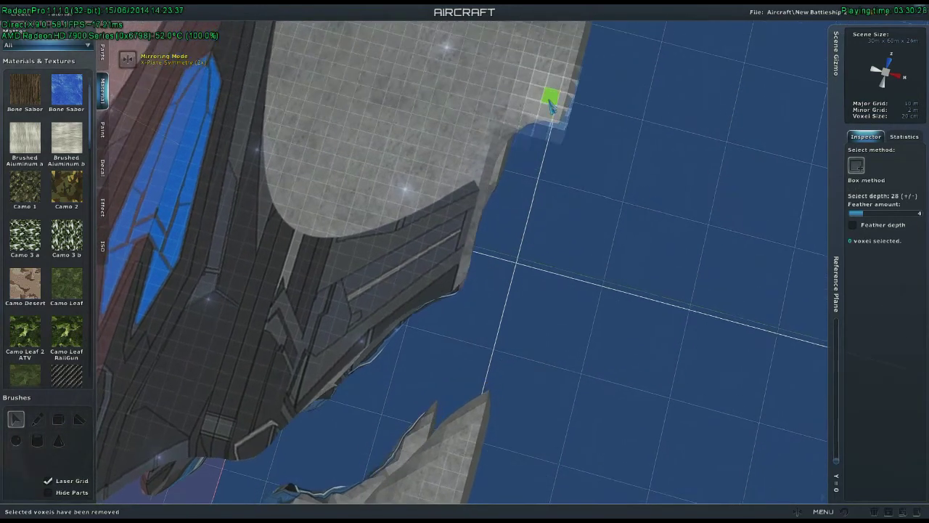
click(336, 193)
key(Delete)
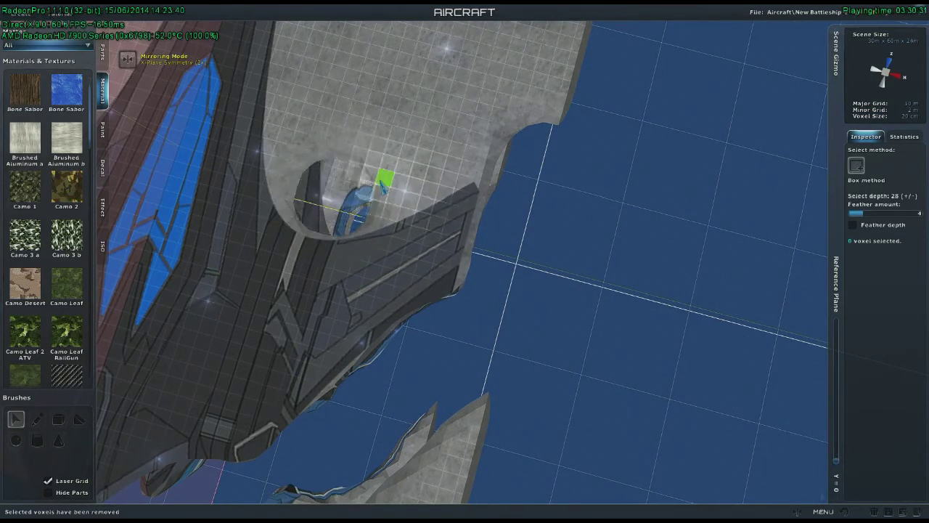
click(373, 178)
key(Delete)
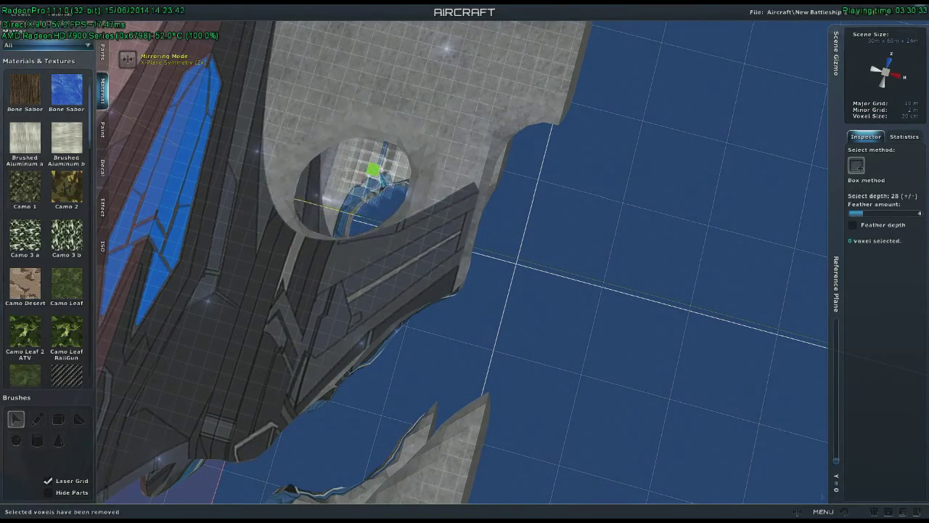
click(403, 173)
key(Delete)
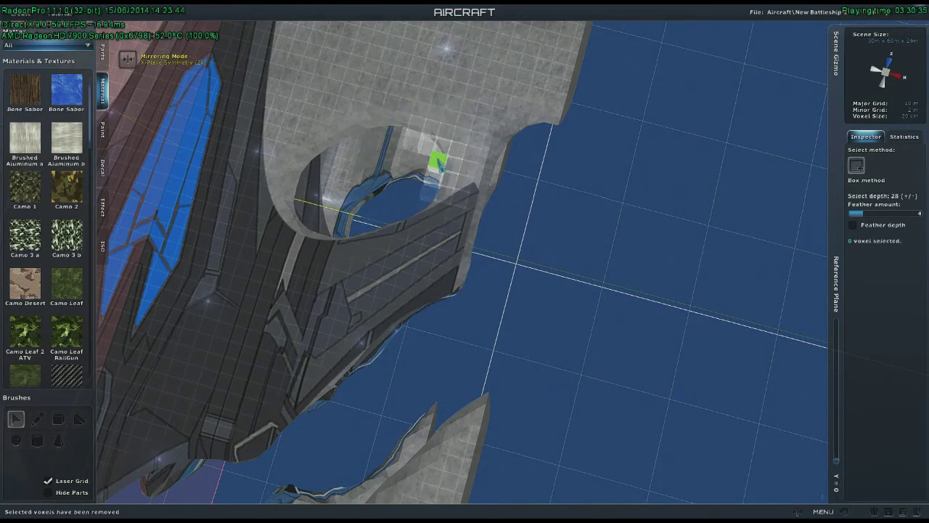
Step: Try deleting a feathered region at the outer end of the wing opening, and undo it
click(438, 160)
key(Delete)
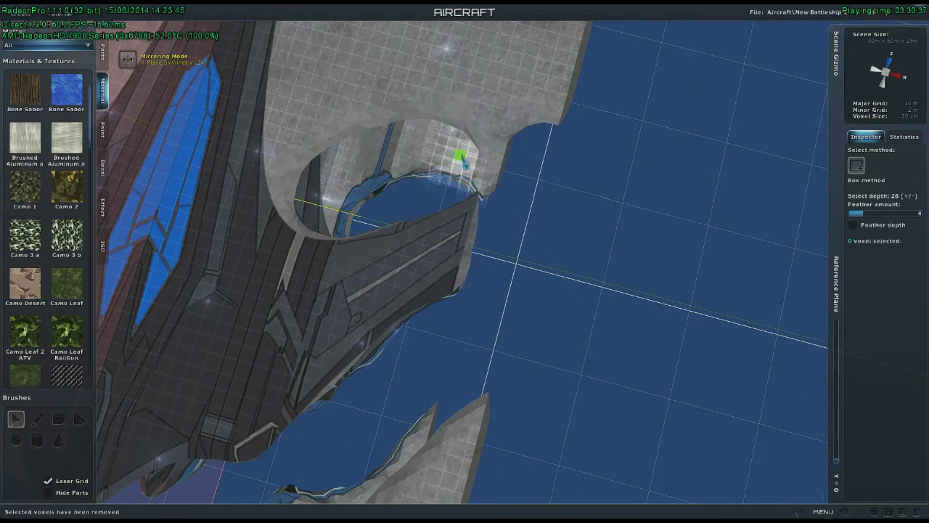
key(ctrl+z)
Step: Extend the wing opening outward through the block's side, and trim its inner corner beside the hull with feathered deletions
drag(441, 145, 481, 122)
key(Delete)
key(Delete)
middle_drag(479, 130, 546, 163)
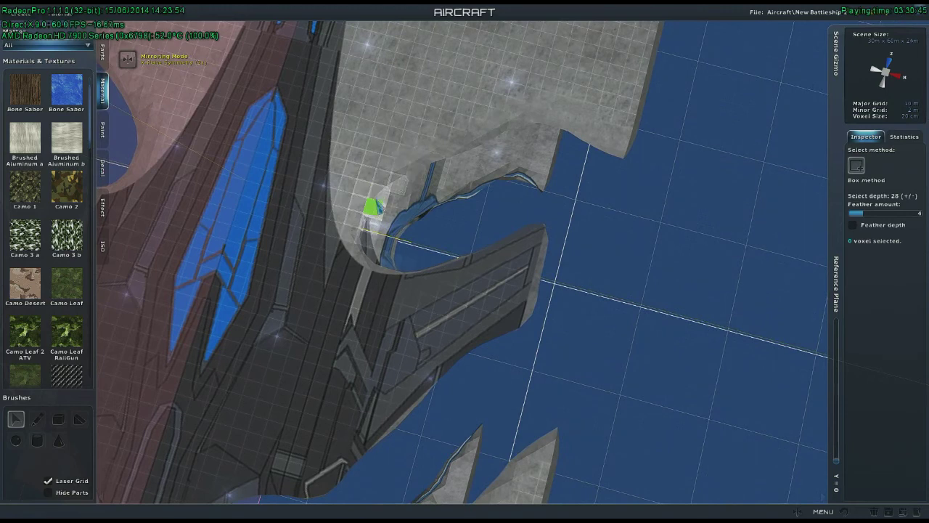
drag(378, 204, 382, 199)
key(Delete)
Step: Delete a feathered region at the front edge of the wing opening, close beside the hull
middle_drag(382, 193, 403, 209)
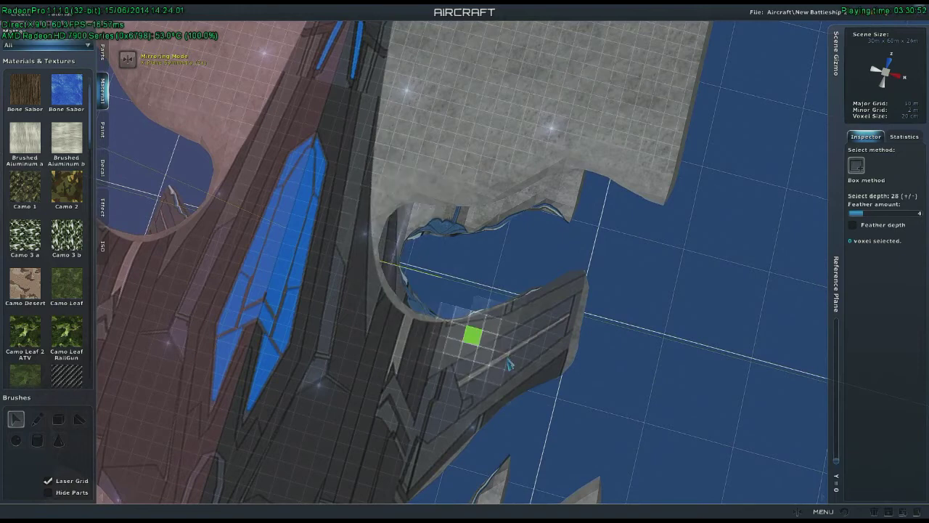
right_drag(506, 363, 479, 250)
key(s)
mouse_move(358, 290)
right_down()
mouse_move(402, 203)
mouse_move(377, 116)
mouse_move(367, 123)
mouse_move(383, 148)
mouse_move(370, 254)
mouse_move(369, 218)
mouse_move(388, 228)
mouse_move(458, 181)
right_up()
scroll(378, 149, up, 10)
click(493, 180)
key(Delete)
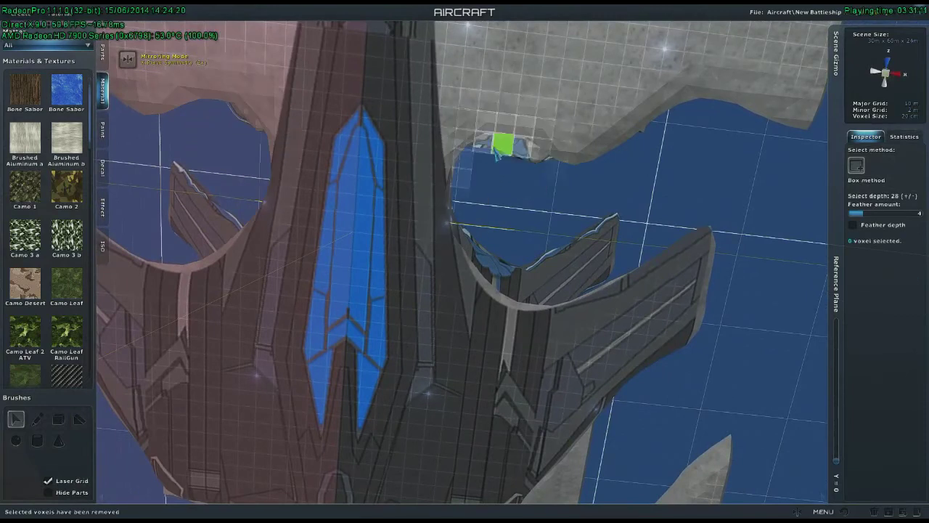
Step: Try deleting a feathered region at the inner front edge of the wing opening, and undo it
click(502, 144)
key(Delete)
middle_drag(503, 144, 503, 153)
right_drag(487, 204, 490, 190)
key(ctrl+z)
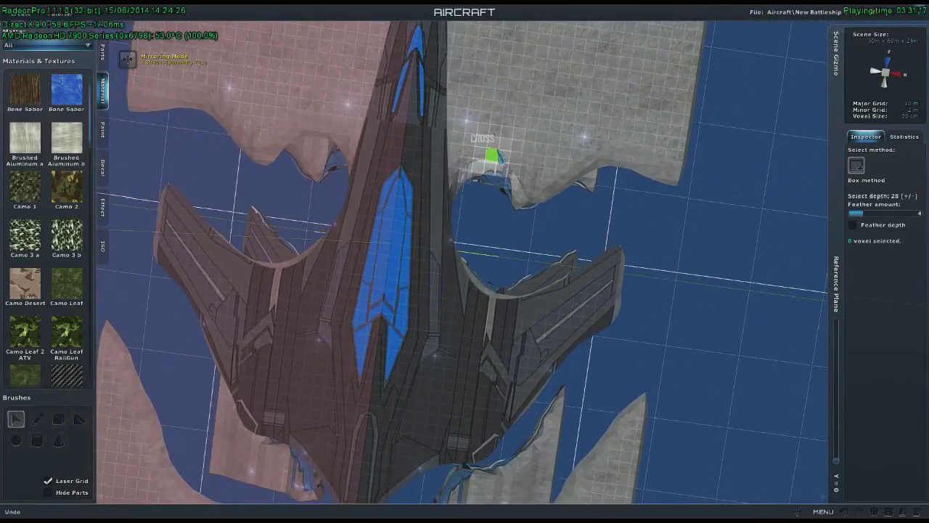
Step: Delete a feathered region at the wing opening's front edge beside the hull, and undo a second deletion further forward
click(500, 169)
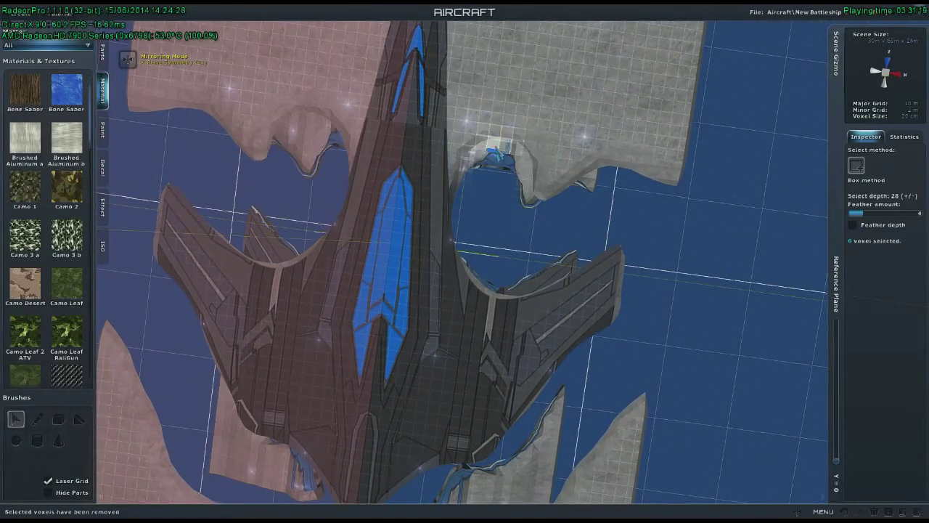
click(493, 144)
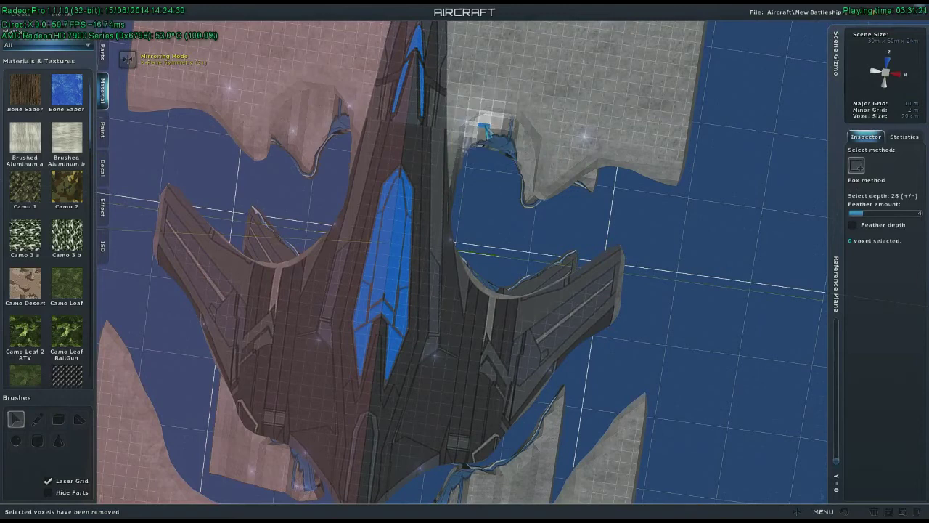
key(ctrl+z)
Step: Box-select a 48 x 64 area over the whole battleship block with feather amount 0, reduce the select depth to 1, and delete the selection
right_drag(495, 154, 482, 161)
scroll(477, 166, down, 5)
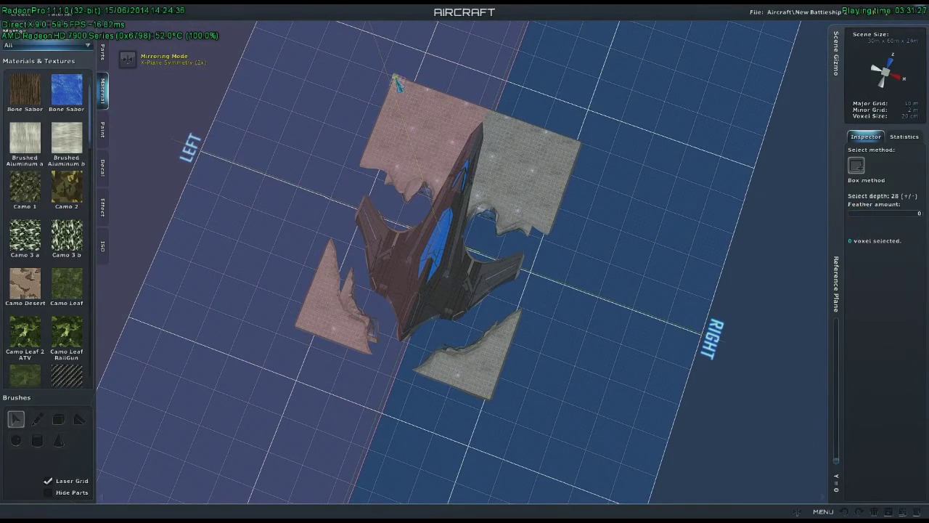
drag(400, 81, 490, 405)
key(minus)
key(minus)
key(minus)
key(minus)
key(minus)
key(minus)
key(minus)
key(minus)
key(minus)
key(minus)
key(minus)
key(minus)
key(minus)
key(minus)
key(minus)
key(minus)
key(minus)
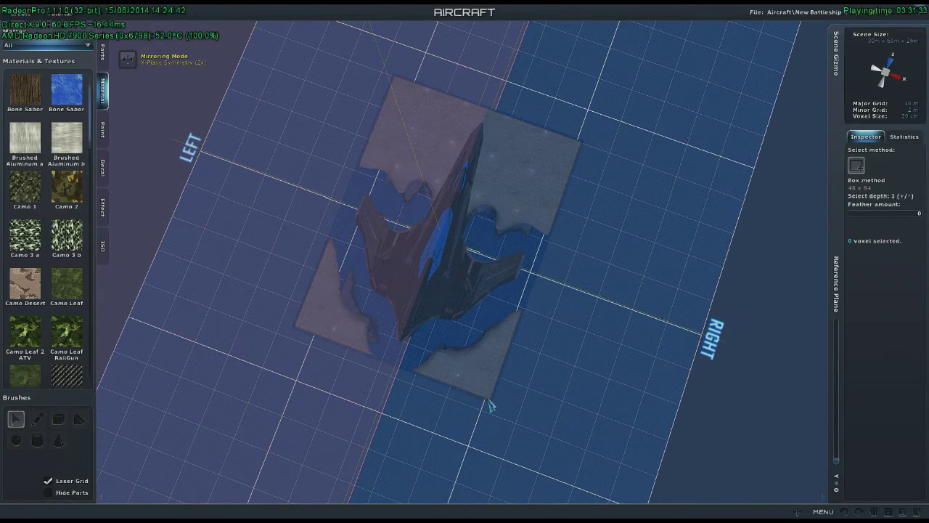
drag(489, 405, 490, 406)
right_drag(547, 421, 527, 391)
key(Delete)
Step: Examine the carved battleship up close, covering the wing tip, the rear of the hull and the edges of the wing opening
scroll(521, 406, up, 5)
middle_drag(527, 391, 470, 282)
middle_drag(467, 332, 391, 280)
scroll(413, 282, up, 3)
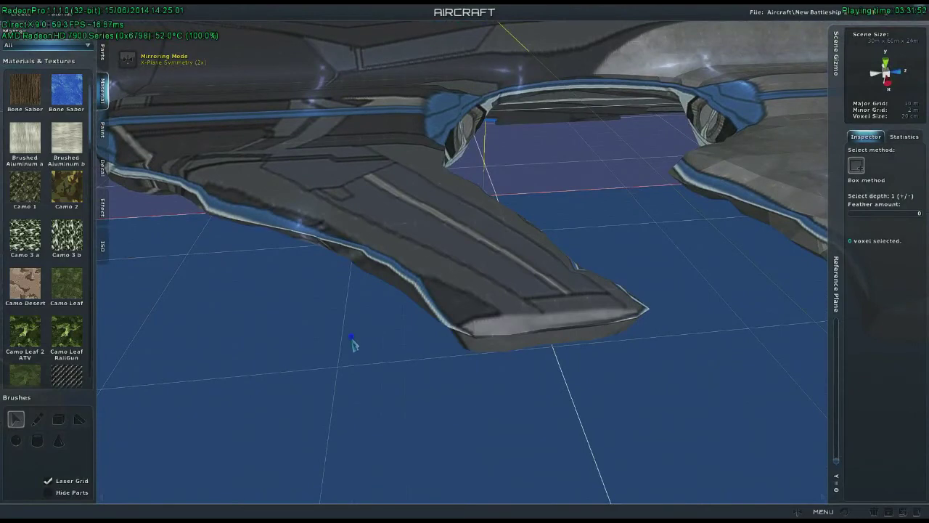
middle_drag(360, 355, 457, 320)
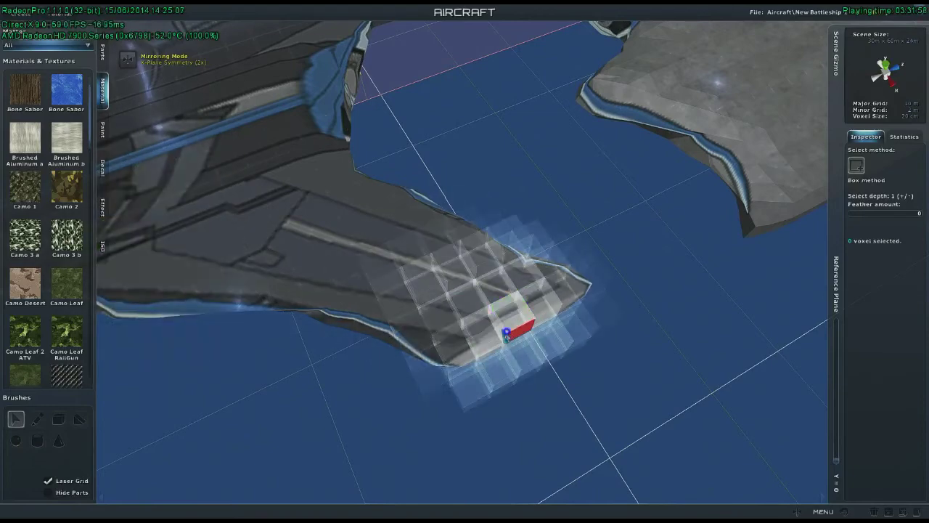
middle_drag(470, 320, 524, 305)
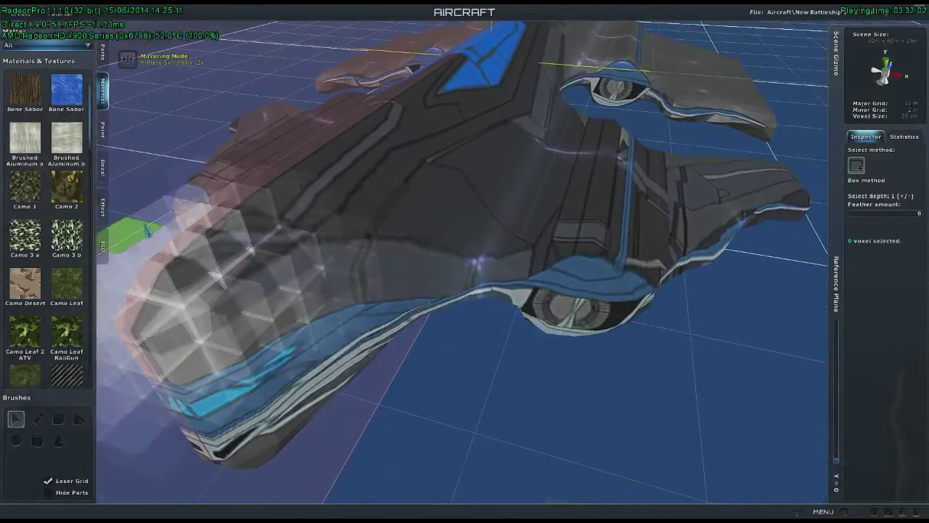
middle_drag(586, 297, 545, 322)
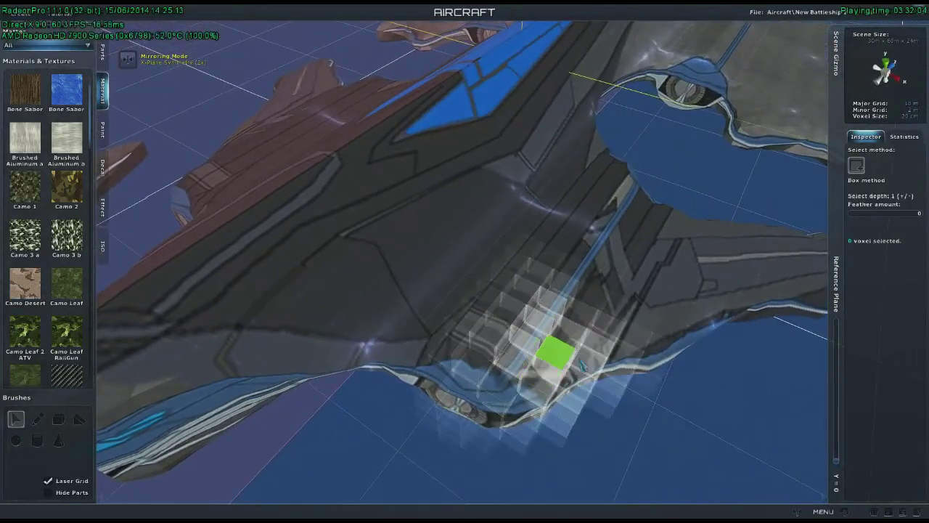
middle_drag(584, 361, 591, 269)
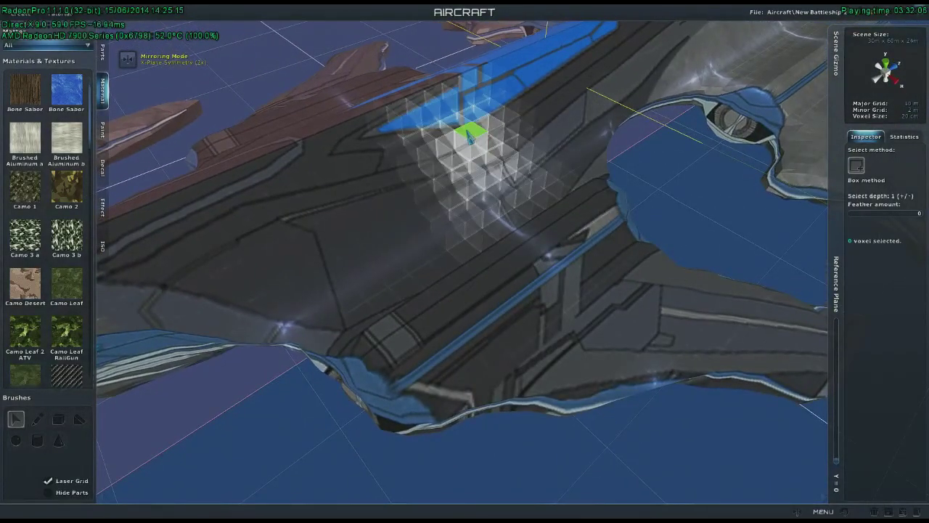
middle_drag(701, 240, 656, 285)
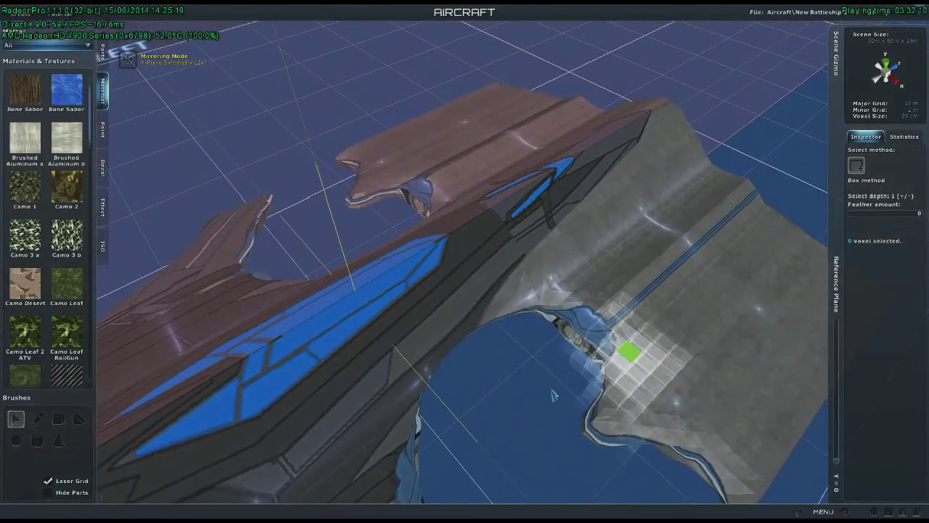
middle_drag(549, 396, 114, 238)
Step: Load the ATV Tiger Camo vehicle ISO without saving the battleship
click(104, 245)
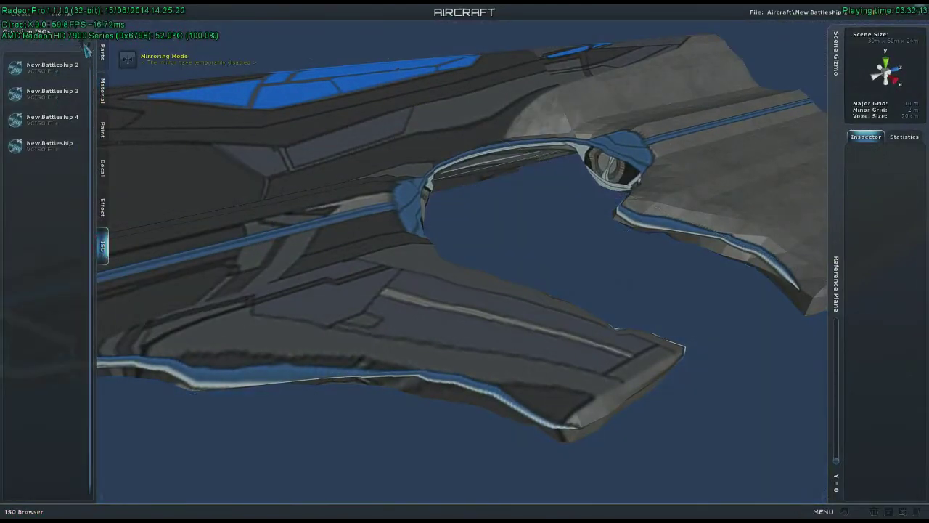
click(86, 46)
double_click(44, 283)
double_click(62, 146)
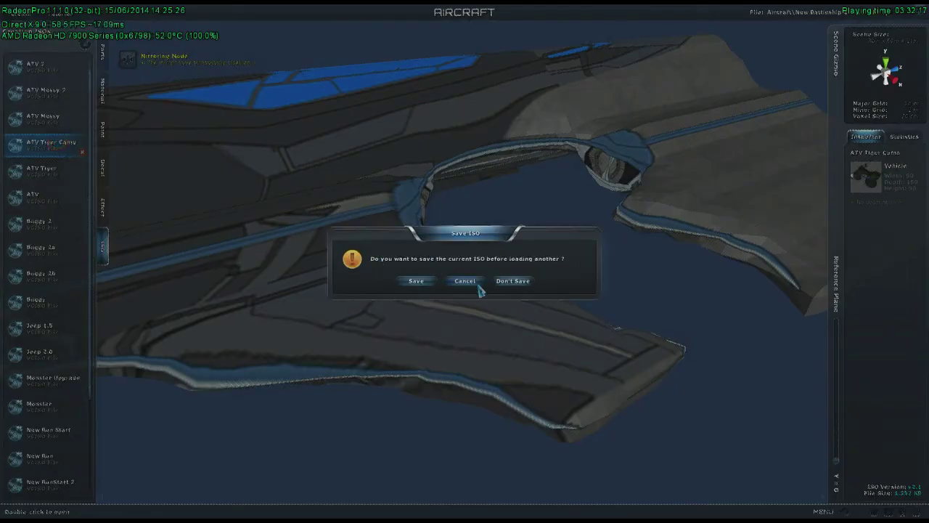
click(513, 283)
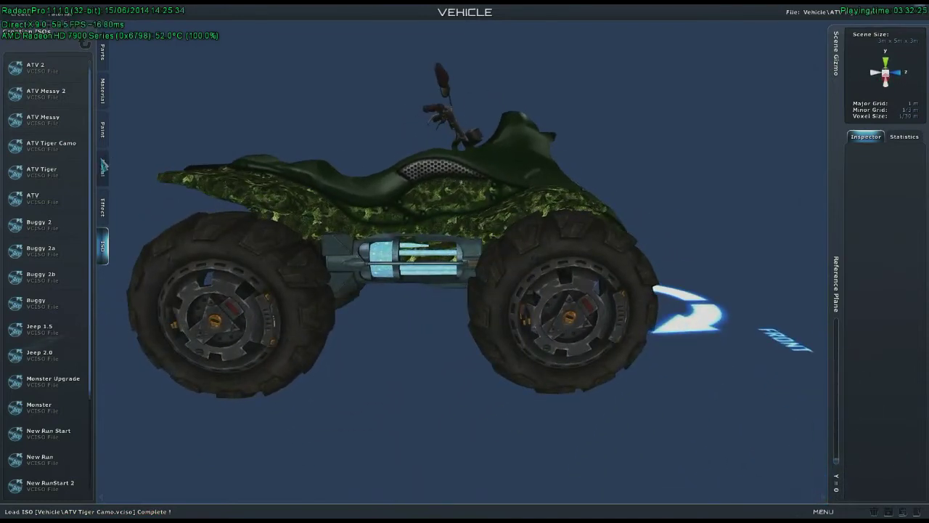
Step: Switch to painting mode and examine the camouflaged ATV body from the side, above, front and rear
click(103, 130)
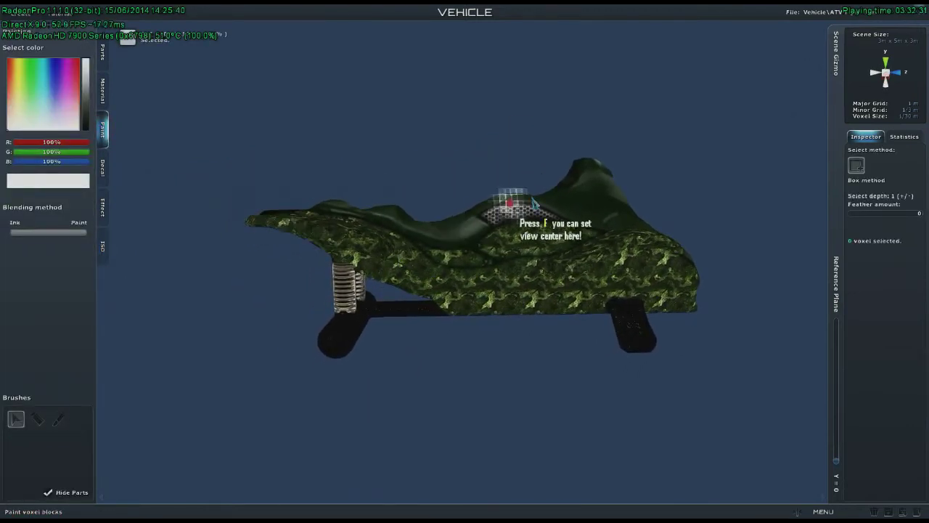
right_drag(672, 275, 676, 374)
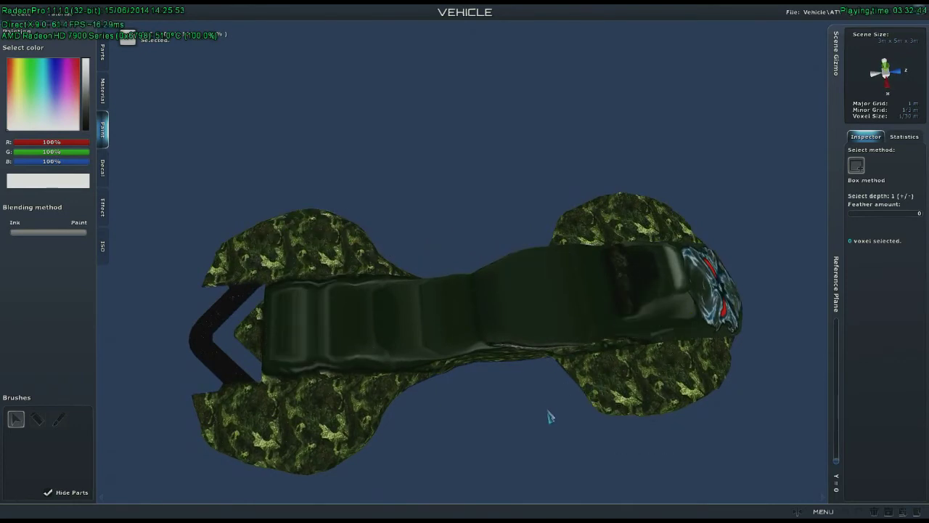
right_drag(480, 399, 435, 238)
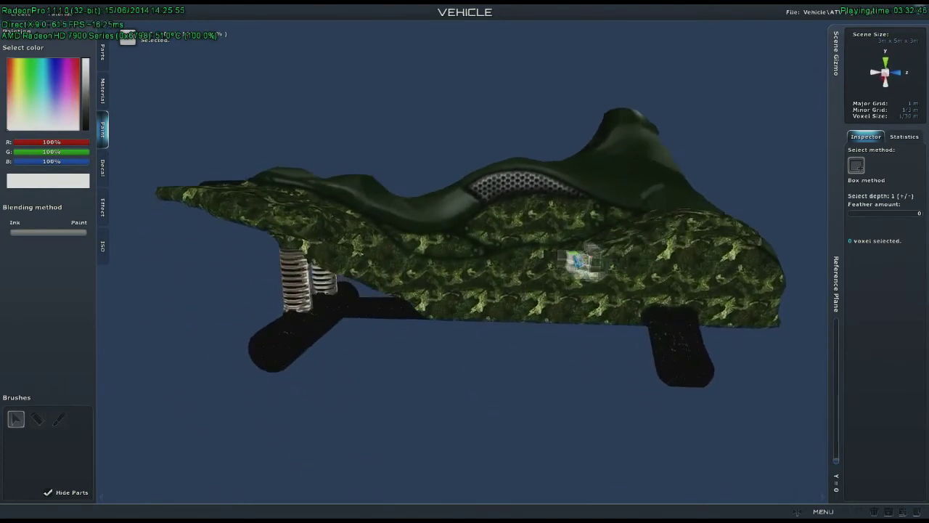
right_drag(579, 264, 518, 285)
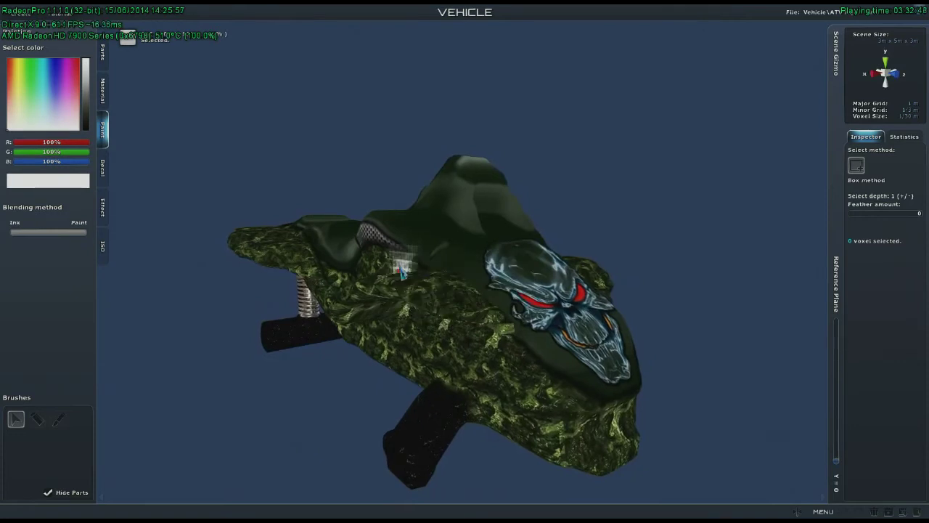
mouse_move(394, 276)
right_down()
mouse_move(367, 272)
mouse_move(377, 280)
right_up()
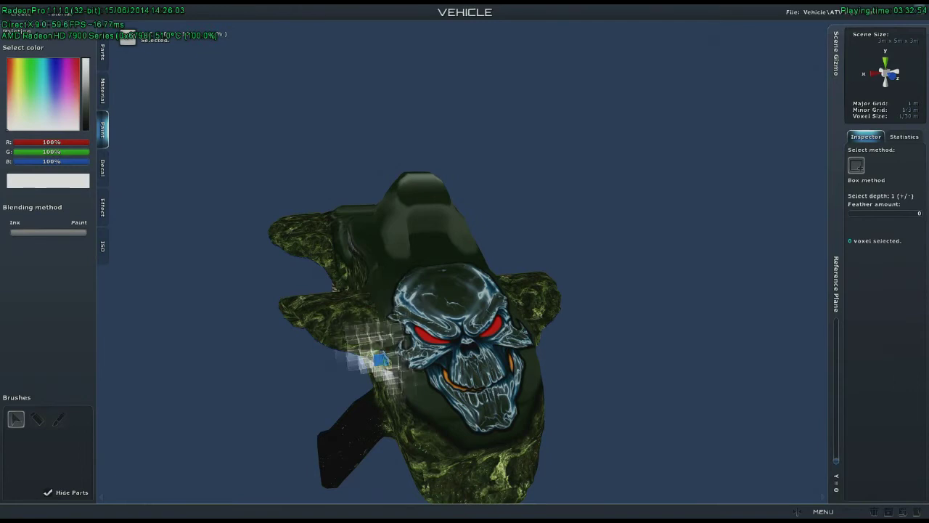
right_drag(485, 363, 611, 296)
right_drag(687, 351, 576, 347)
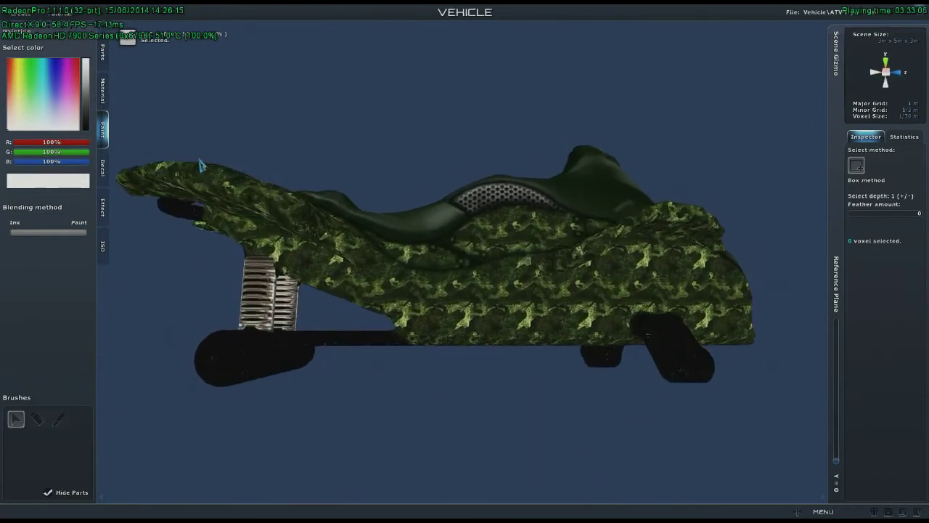
right_drag(209, 177, 401, 292)
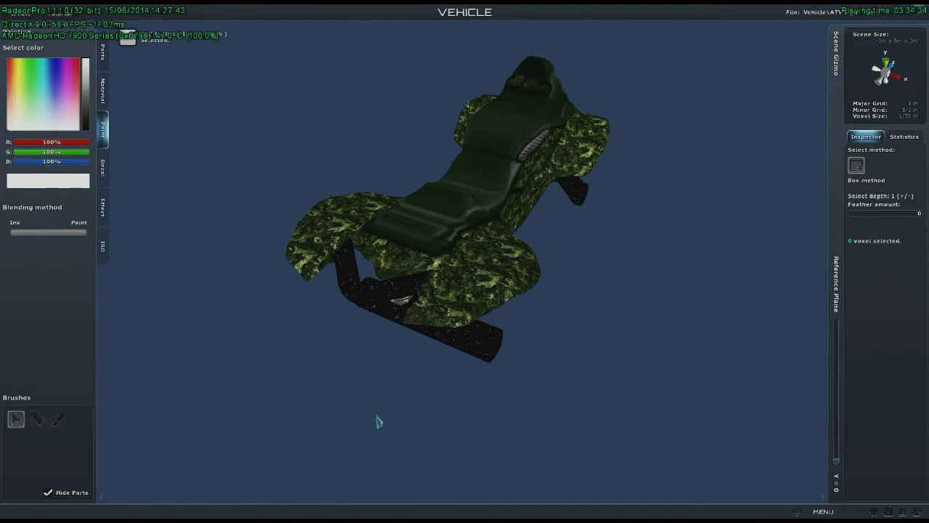
Step: Select voxels at the lower corner of the ATV's rear fender, and make a feathered selection there with feather amount 7
middle_drag(471, 419, 508, 383)
scroll(434, 395, up, 5)
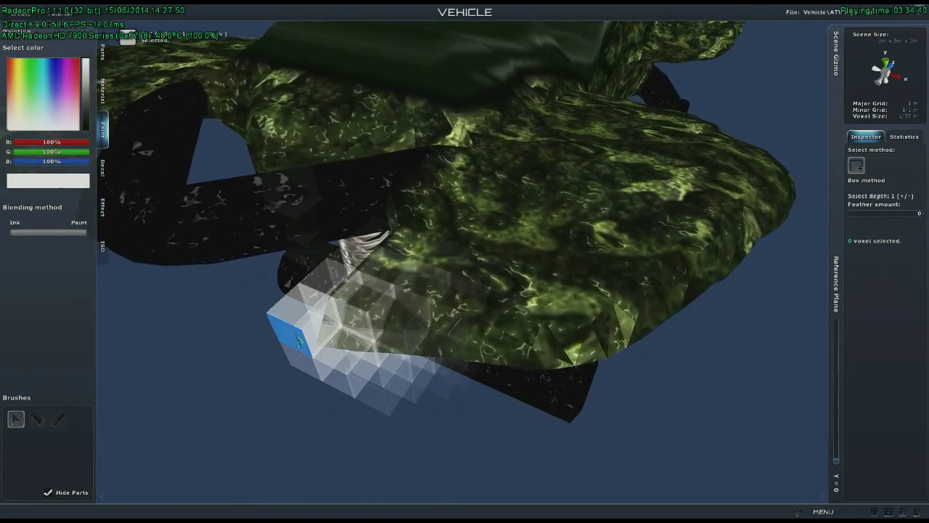
click(295, 332)
mouse_move(387, 404)
right_down()
mouse_move(415, 387)
mouse_move(390, 414)
right_up()
drag(335, 425, 415, 462)
middle_drag(424, 442, 432, 413)
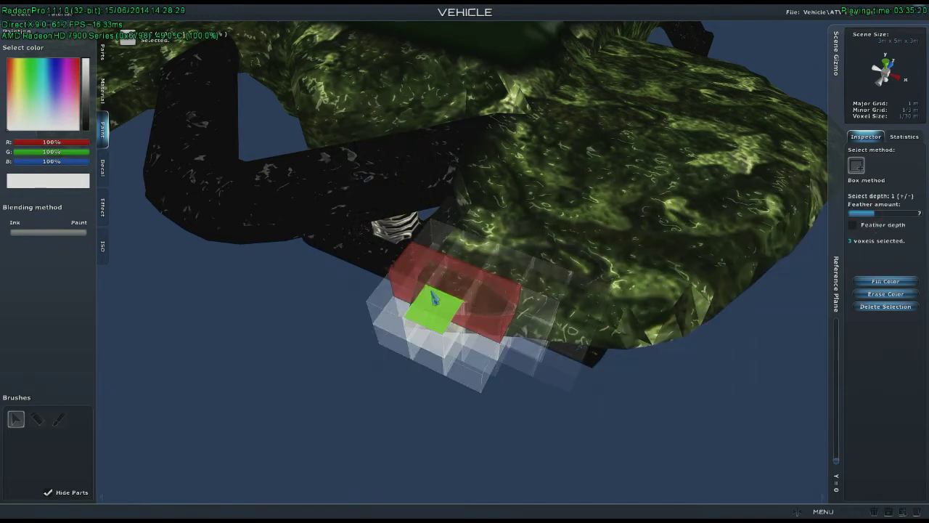
click(445, 278)
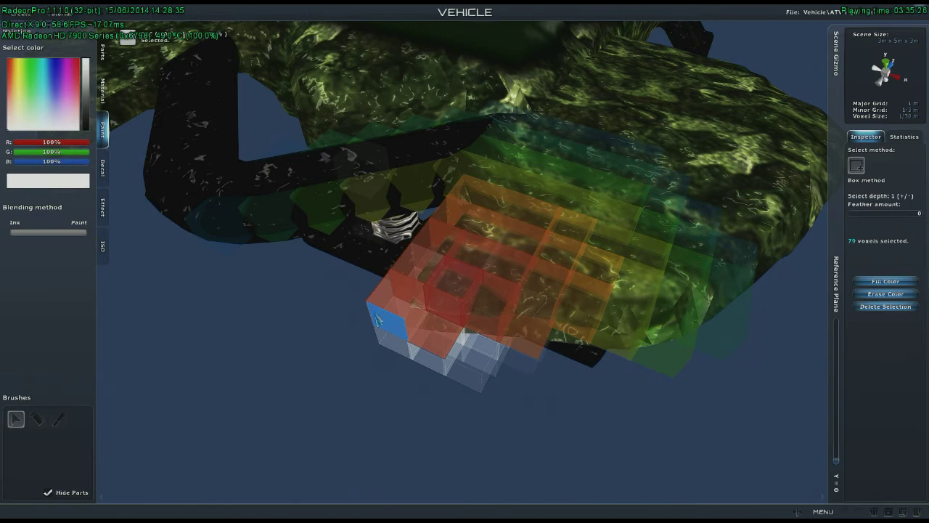
Step: Select only the single outermost voxel at the rear fender's corner without feathering, and inspect its voxel volume up close
click(381, 312)
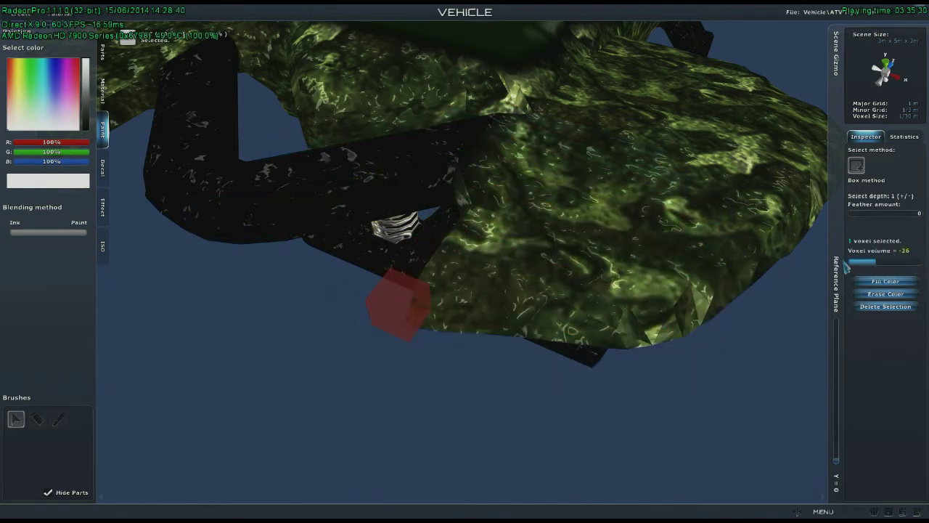
right_drag(524, 366, 555, 342)
right_drag(704, 322, 658, 355)
right_drag(520, 359, 503, 358)
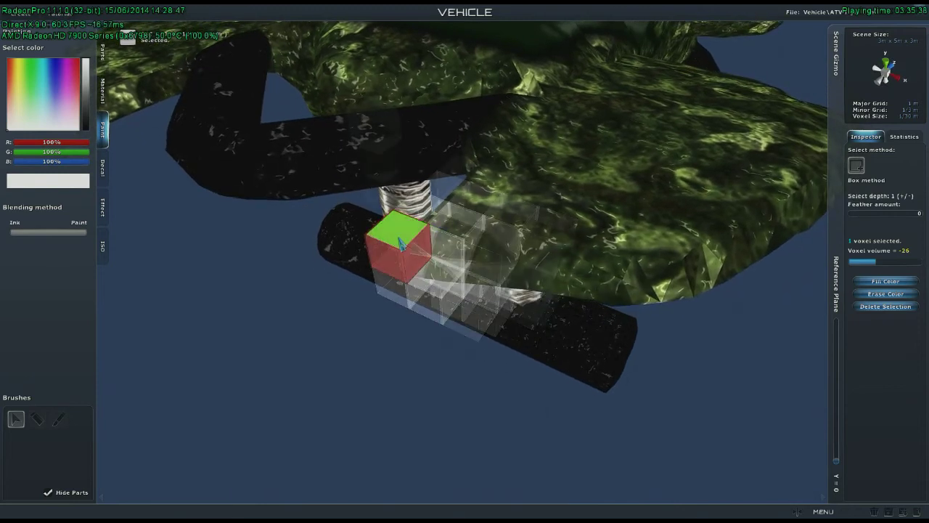
scroll(419, 385, up, 5)
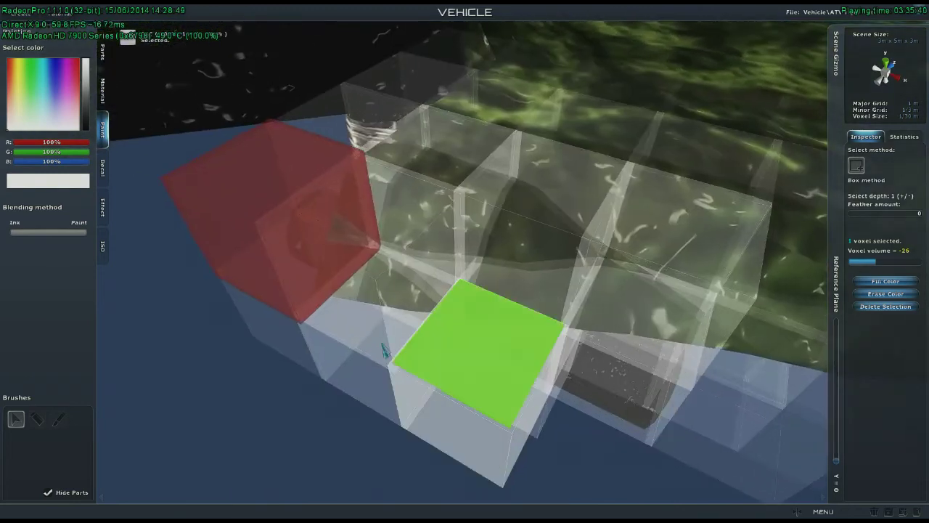
scroll(370, 341, down, 3)
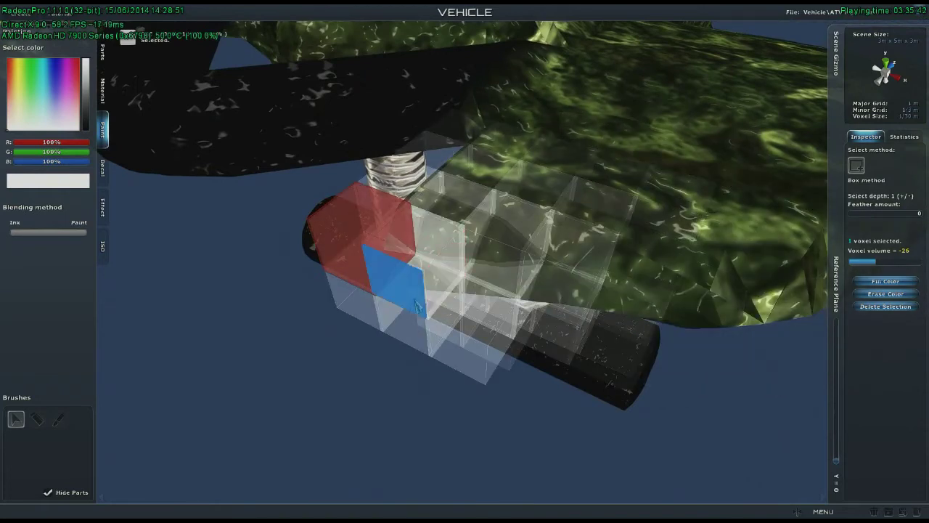
Step: Select neighbouring voxels around the rear fender's lower corner one at a time to compare their voxel volumes
click(372, 312)
right_drag(441, 406, 447, 411)
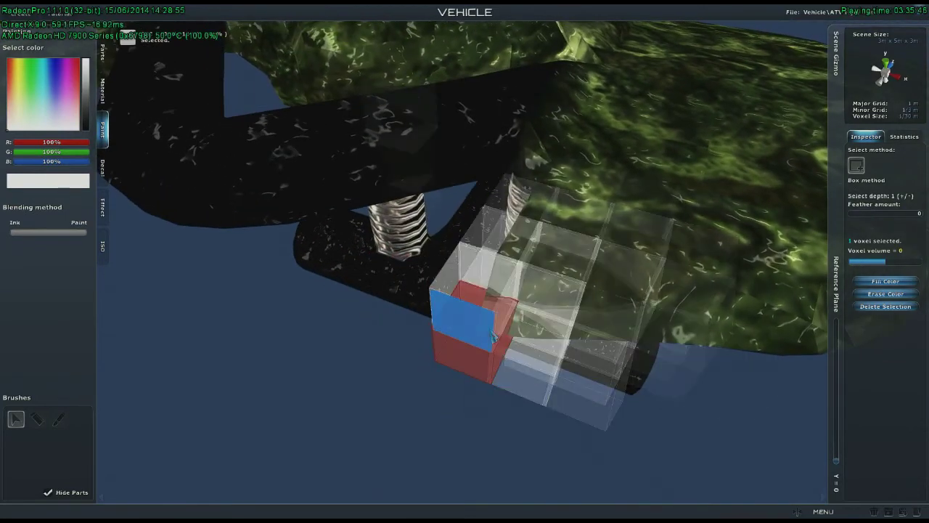
middle_drag(595, 472, 835, 274)
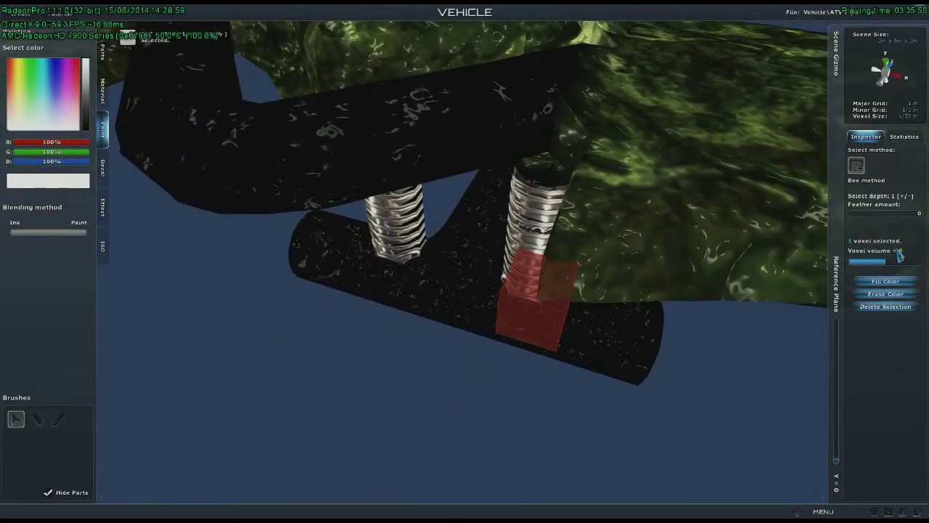
click(621, 221)
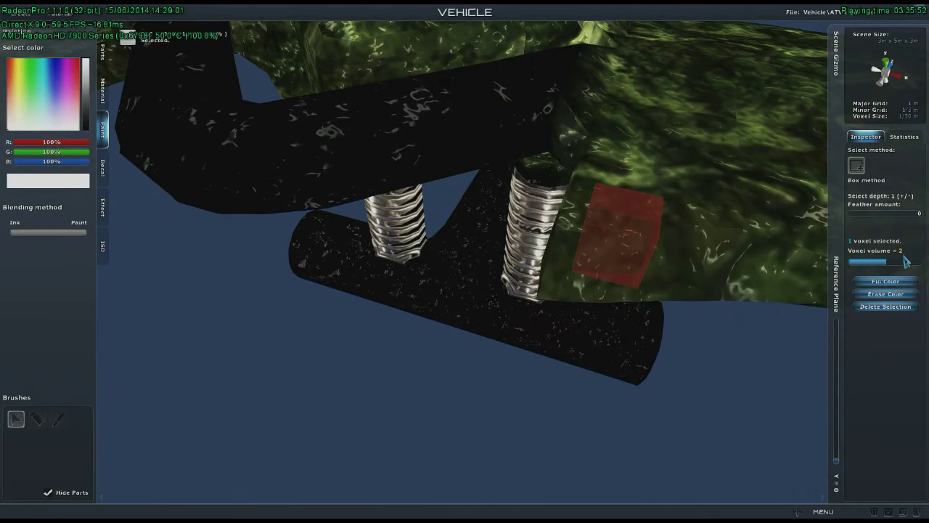
click(577, 199)
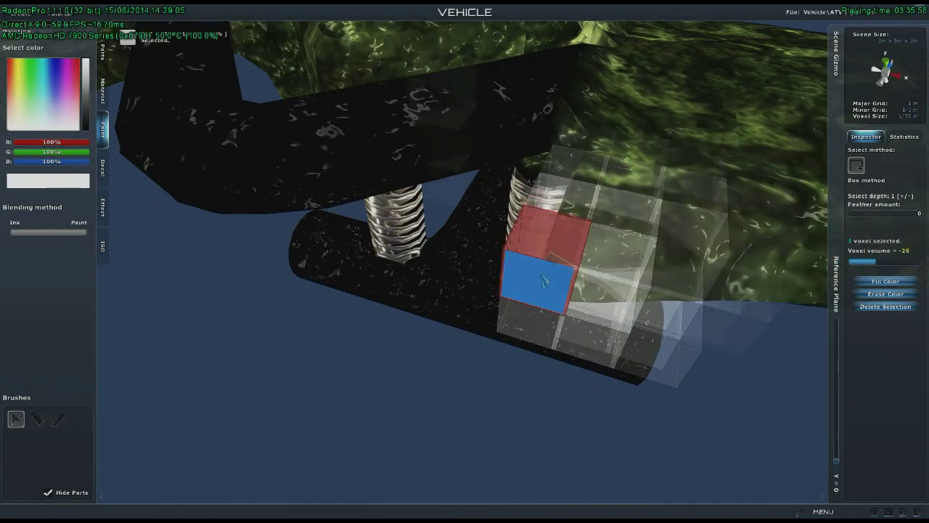
click(522, 314)
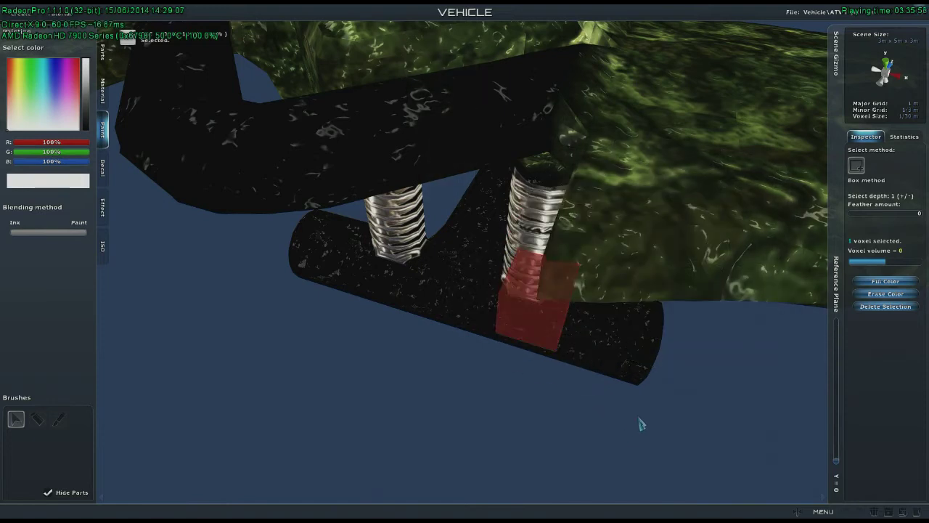
right_drag(642, 413, 693, 385)
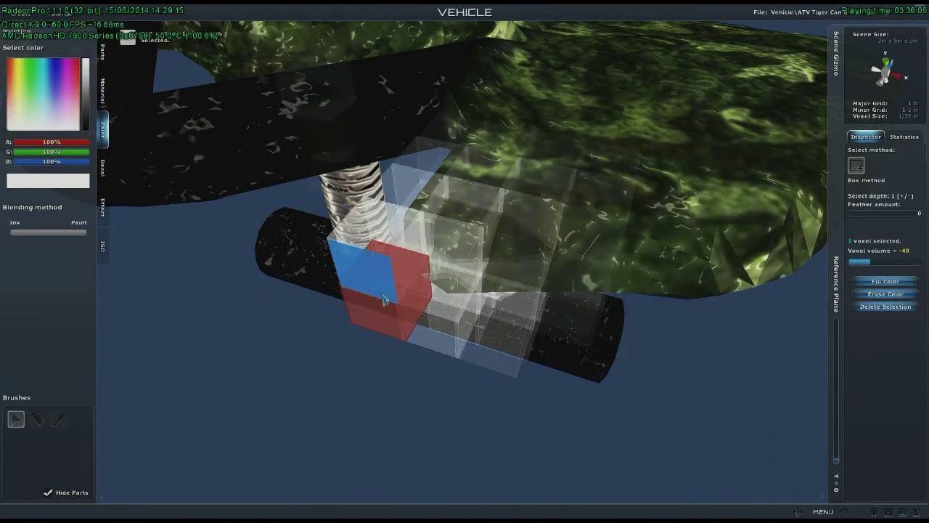
right_drag(461, 405, 462, 408)
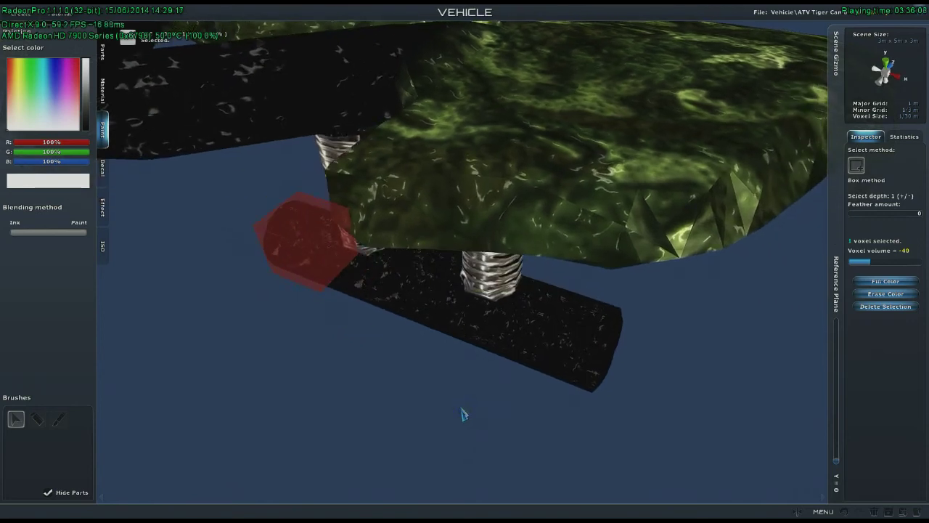
Step: Undo the last change, select the outermost voxel at the rear fender's lower corner and set its voxel volume to 4
key(ctrl+z)
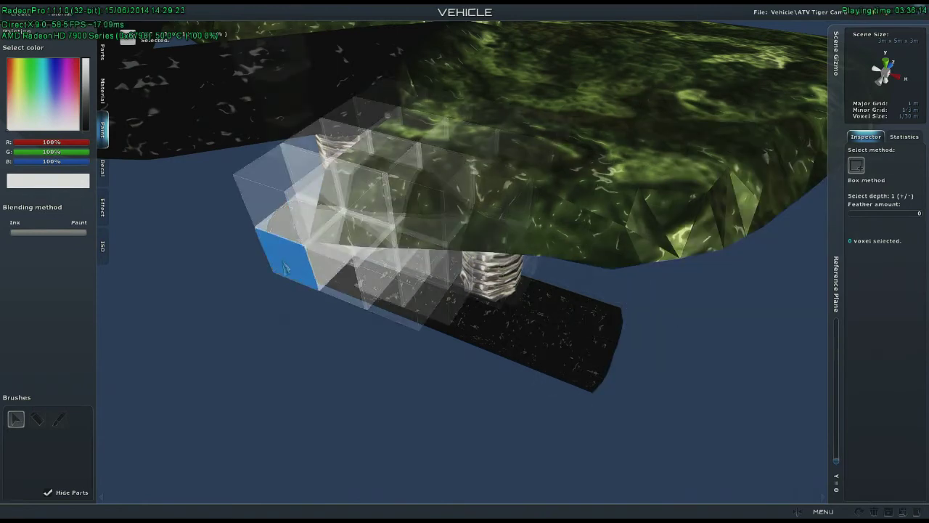
click(294, 251)
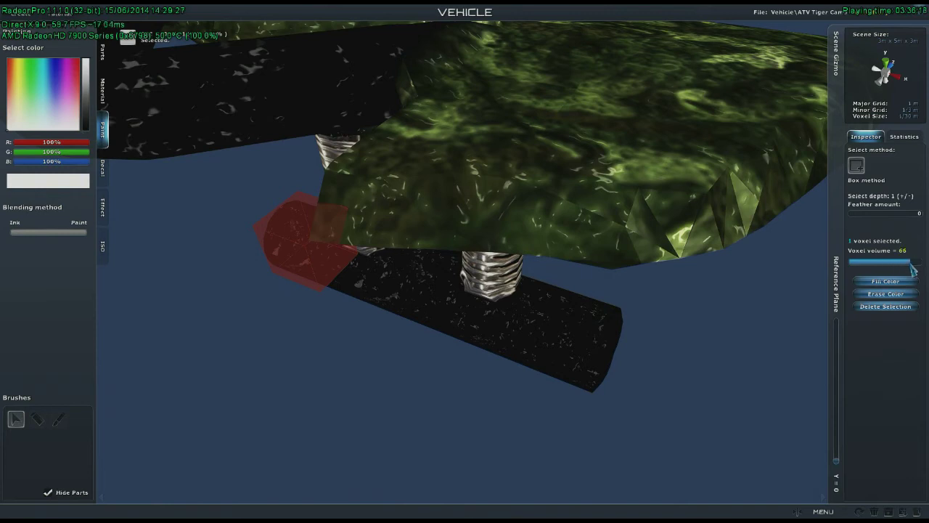
drag(909, 263, 872, 264)
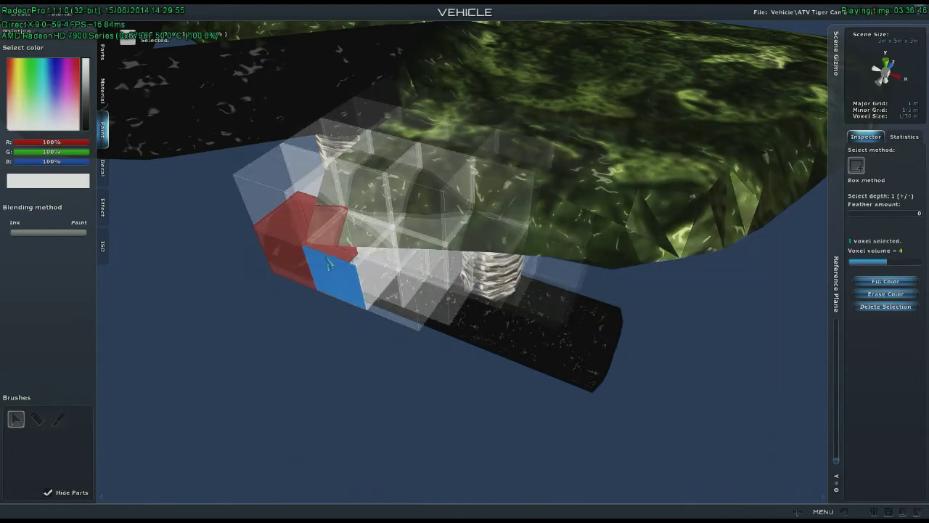
Step: Box-select a row of voxels across the rear end of the green seat
right_drag(331, 285, 445, 297)
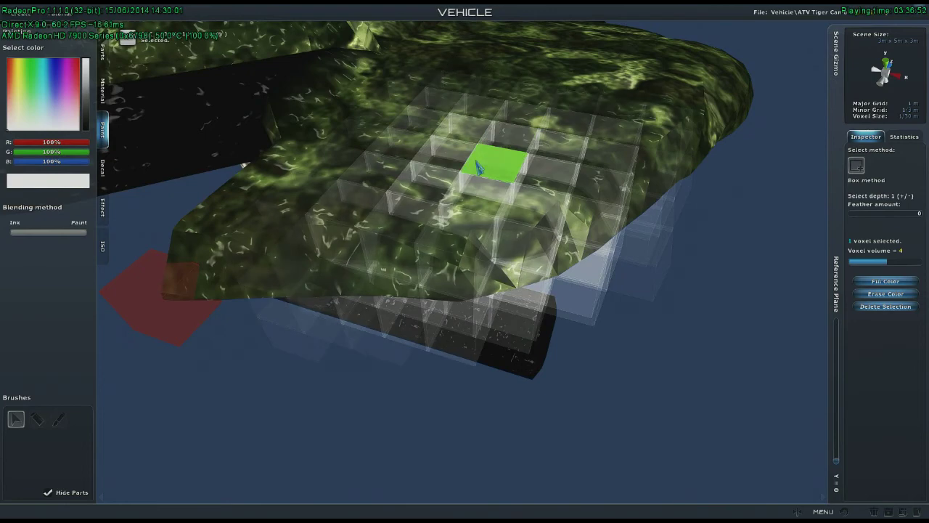
right_drag(476, 163, 490, 210)
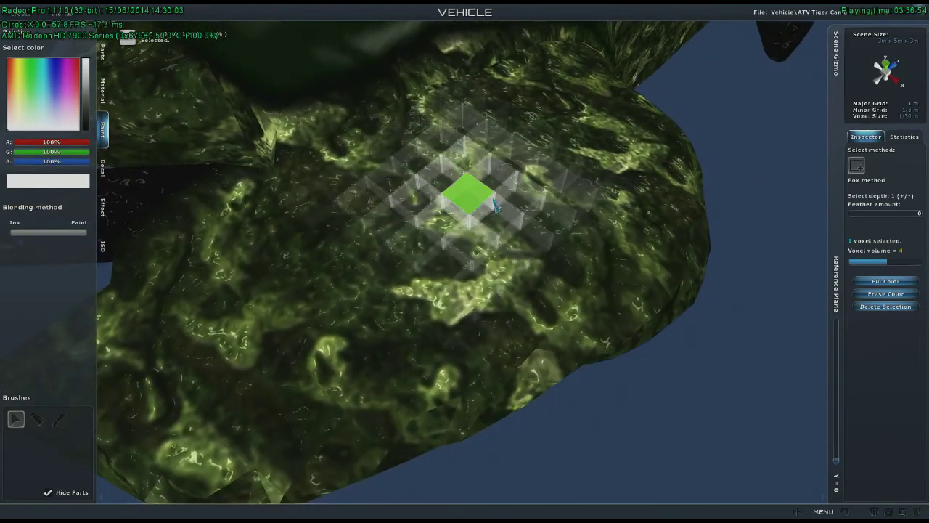
middle_drag(393, 133, 357, 211)
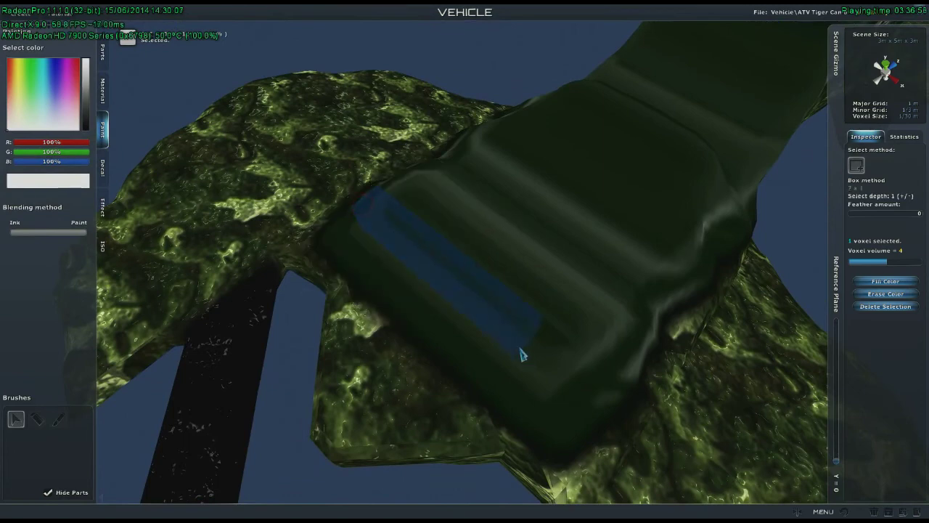
middle_drag(543, 390, 493, 470)
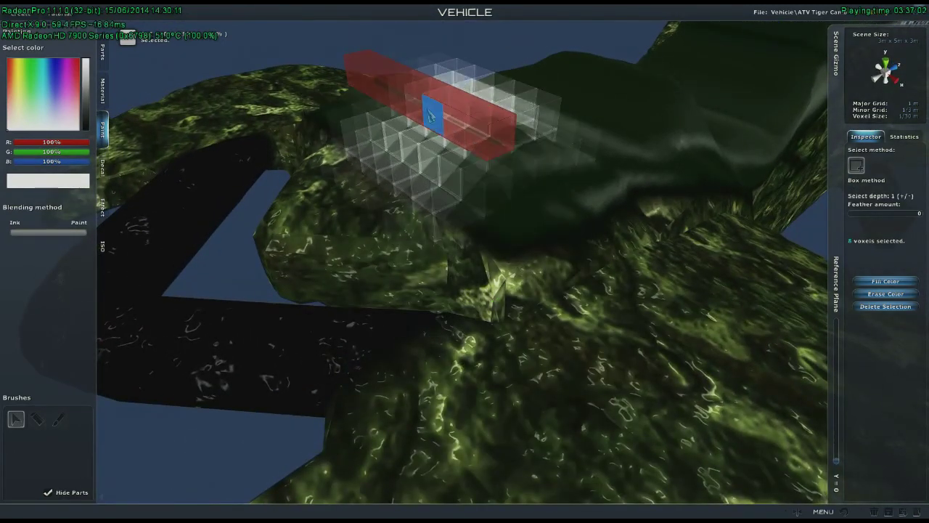
middle_drag(456, 211, 466, 223)
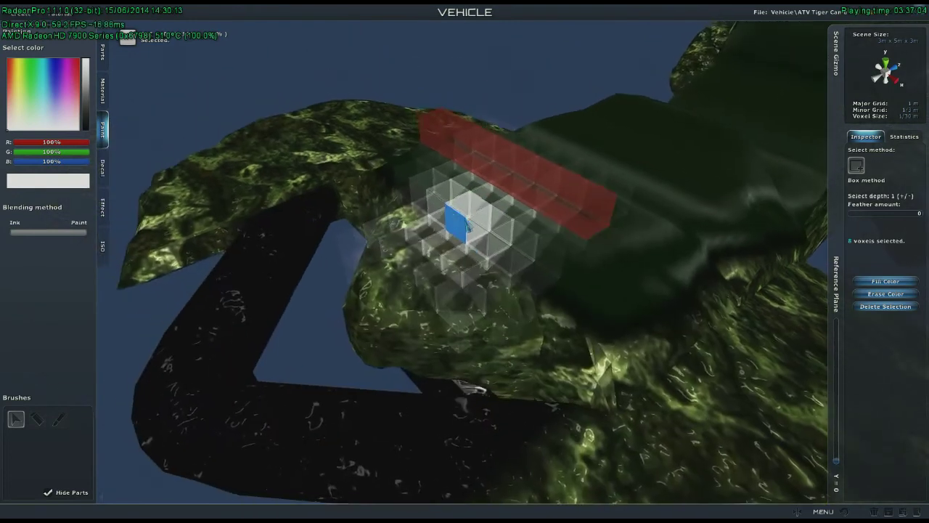
Step: Select single voxels along the seat's rear ridge and set the volume of the one near the ridge's middle to -66
click(439, 127)
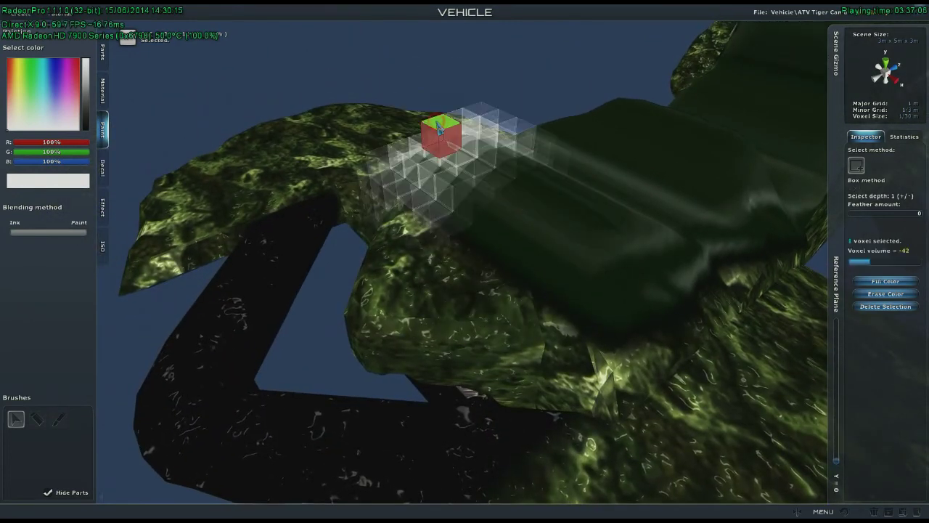
click(592, 207)
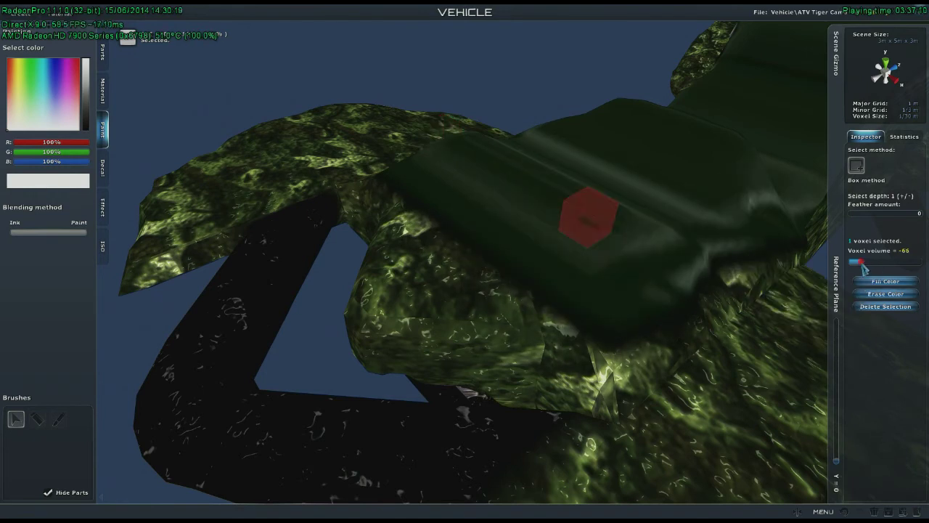
scroll(682, 280, up, 5)
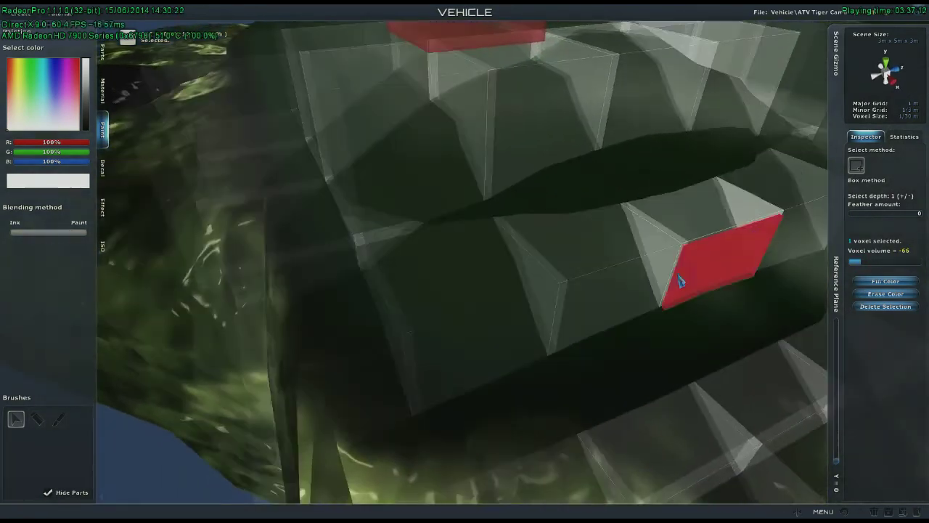
middle_drag(679, 278, 666, 312)
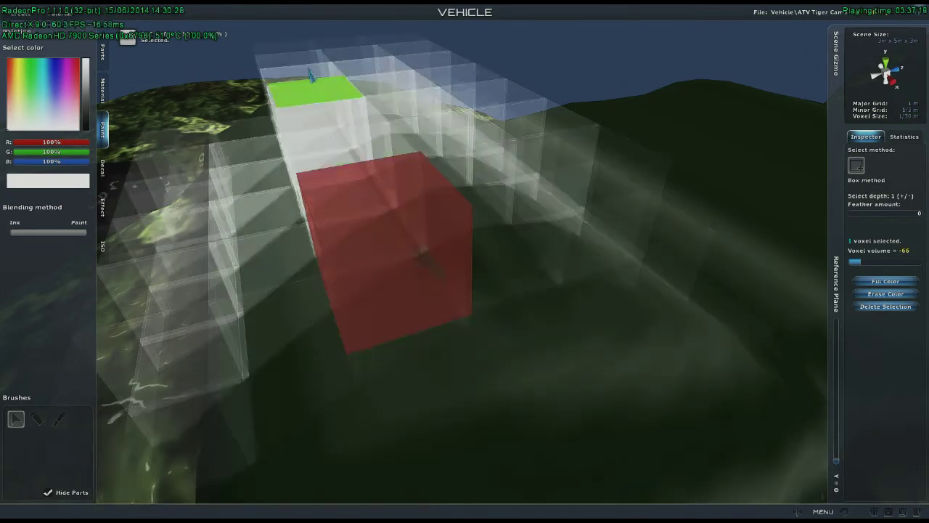
Step: Box-select the voxel row across the seat's rear ridge again and undo back to an empty selection
drag(288, 46, 373, 210)
scroll(508, 352, down, 10)
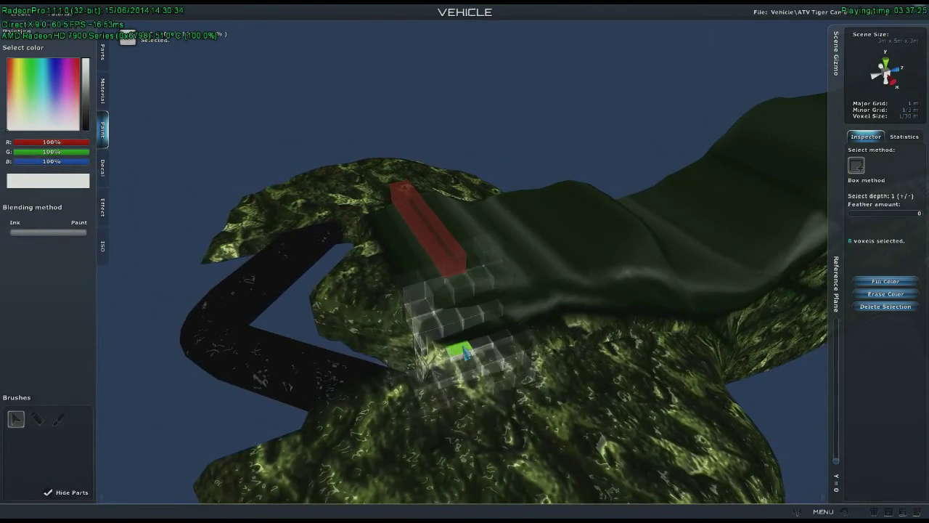
key(ctrl+z)
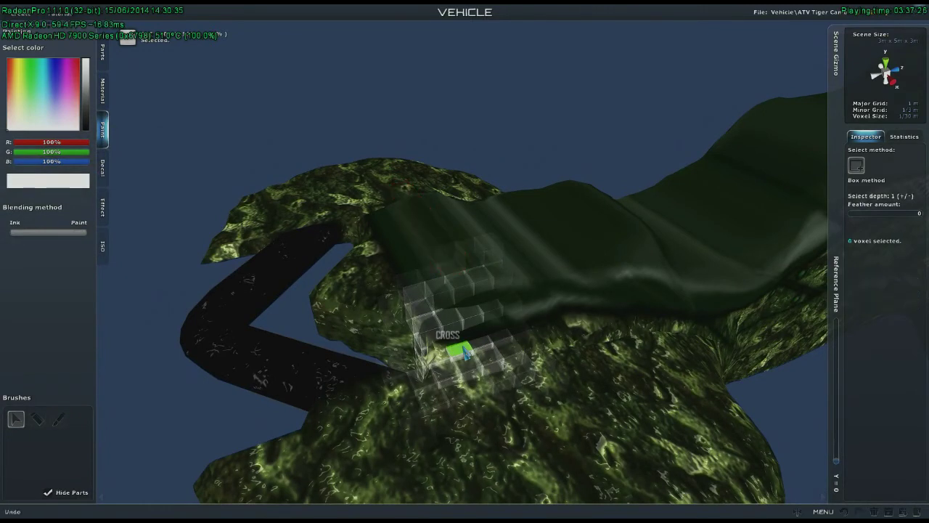
Step: Select one voxel on the rear fender and one at the seat's rear edge to compare their voxel volumes
right_drag(397, 355, 472, 377)
drag(520, 393, 521, 395)
middle_drag(521, 397, 556, 353)
click(585, 324)
middle_drag(735, 330, 390, 347)
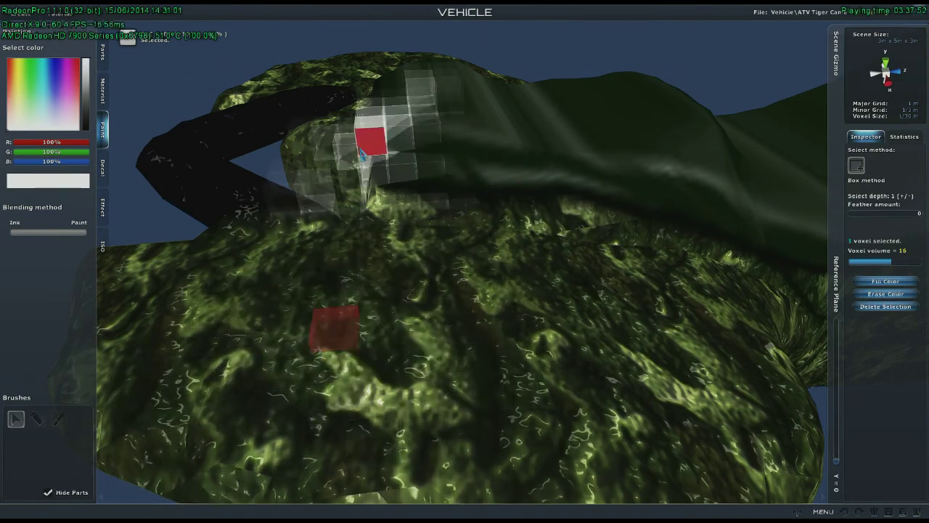
right_drag(334, 167, 370, 177)
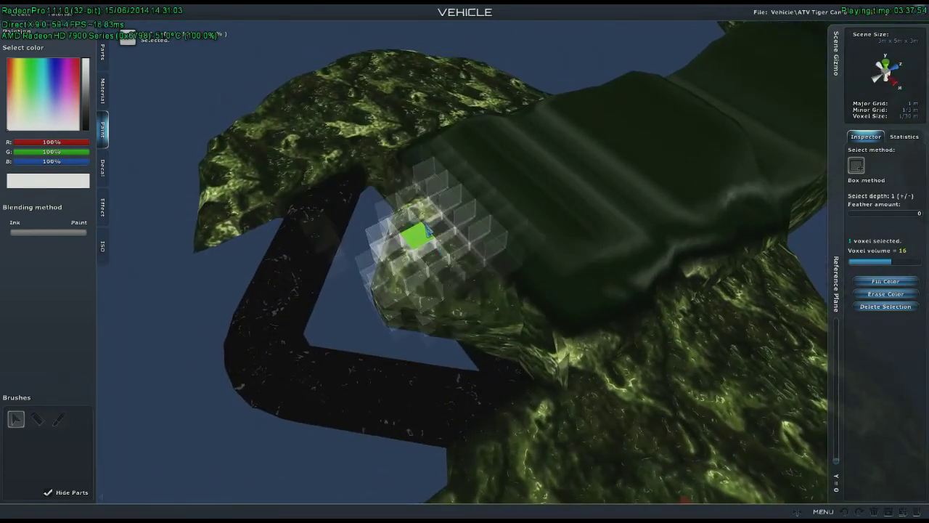
middle_drag(489, 254, 464, 159)
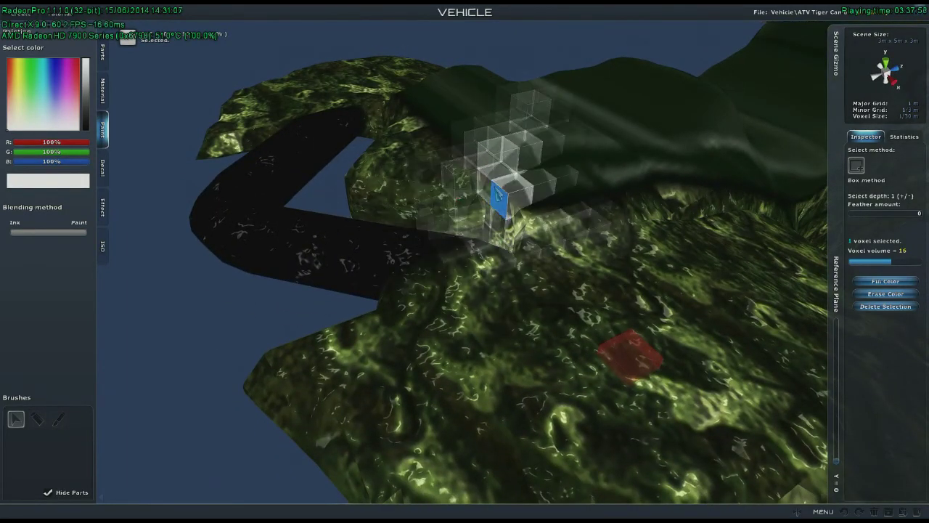
click(493, 186)
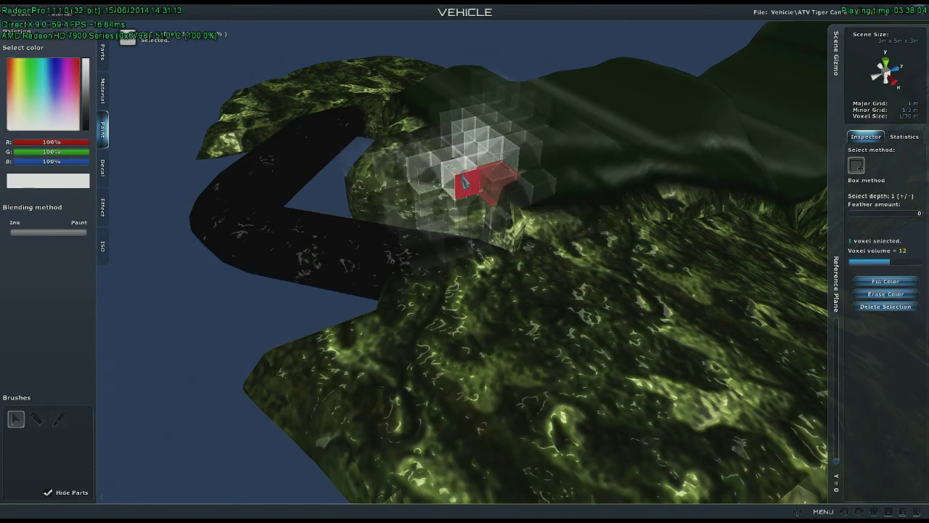
right_drag(572, 310, 580, 281)
Step: Select a voxel in the middle of the seat's rear ridge and raise its voxel volume to 100
click(520, 213)
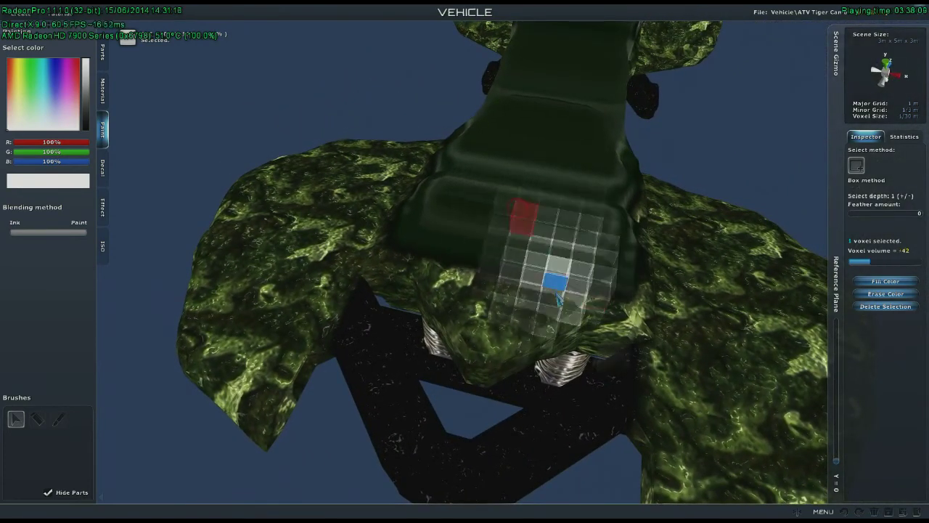
scroll(552, 305, up, 4)
middle_drag(581, 198, 481, 269)
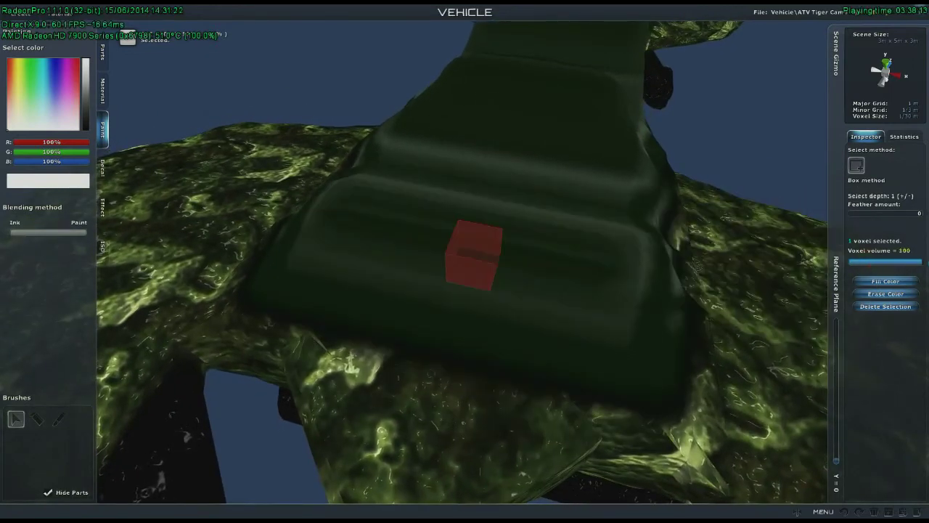
middle_drag(541, 325, 510, 207)
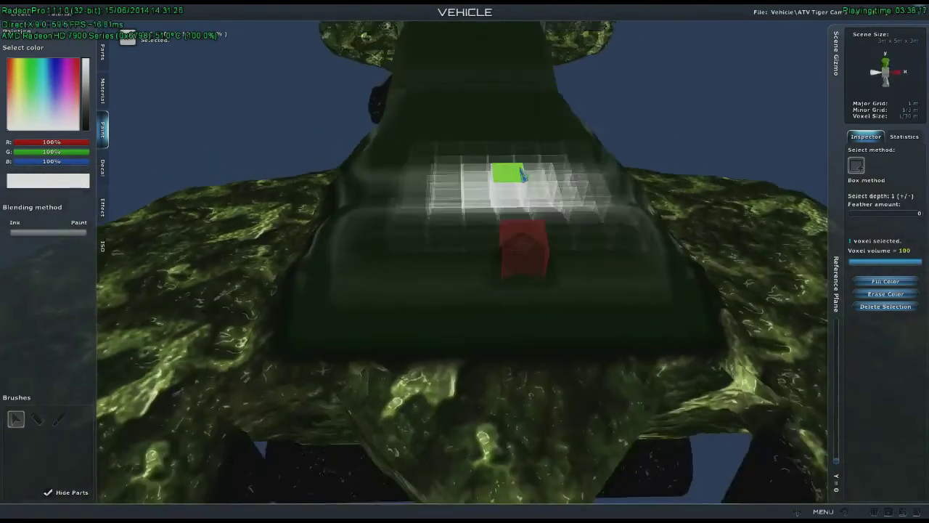
Step: Delete the voxels beside and in front of the raised voxel on the seat's rear ridge one at a time
right_drag(523, 175, 520, 168)
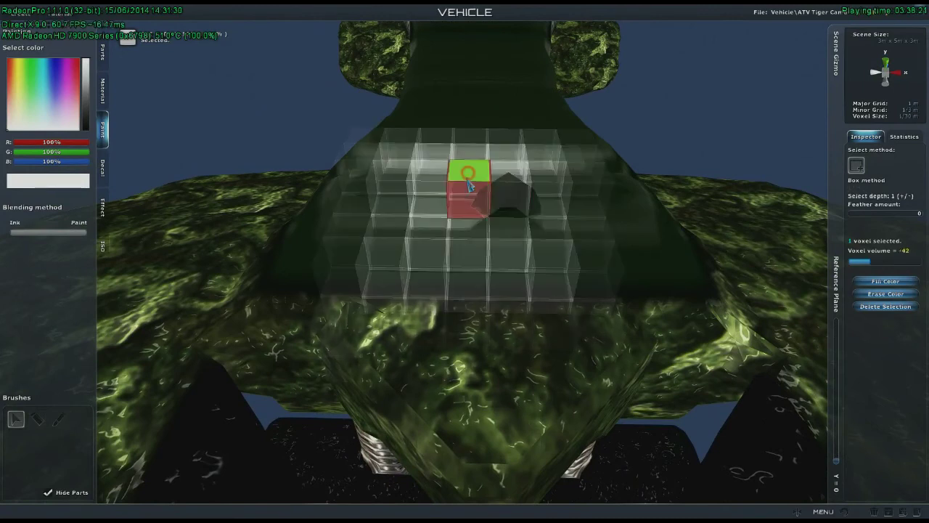
key(Delete)
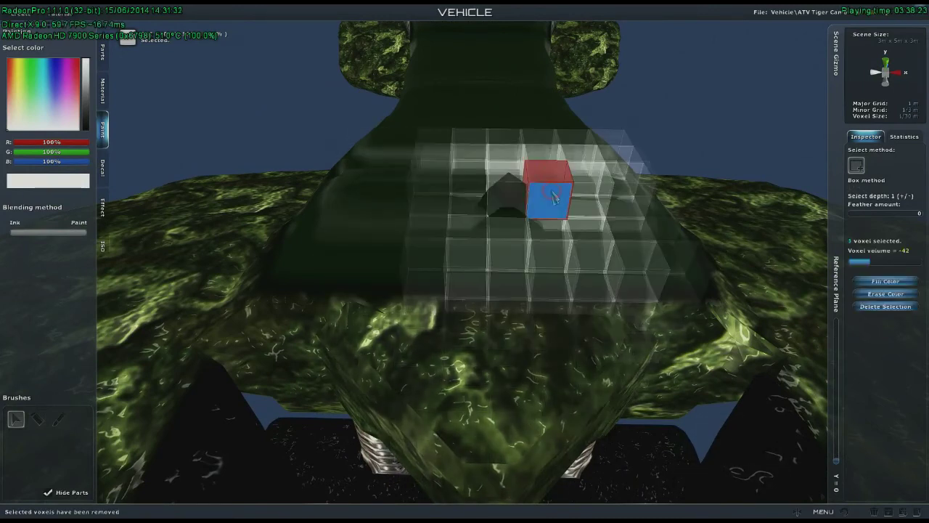
click(506, 158)
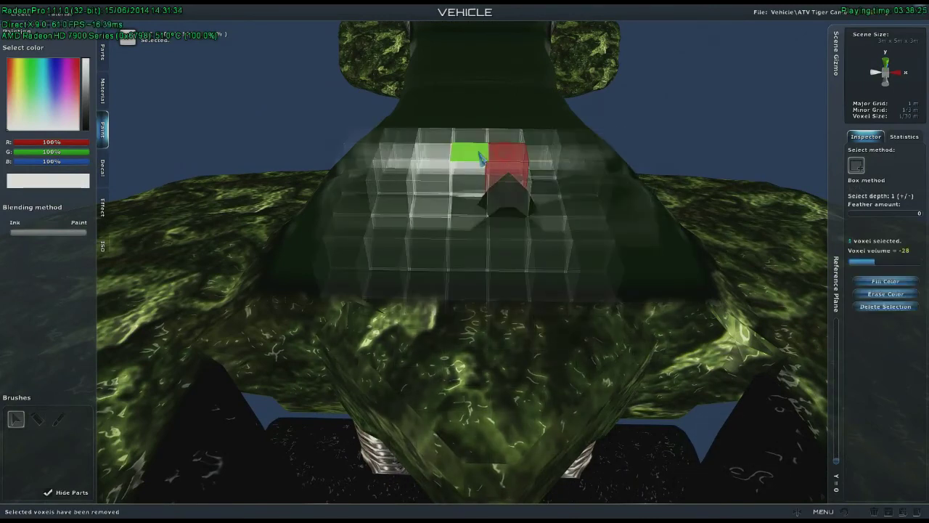
key(Delete)
click(464, 156)
key(Delete)
Step: Select a voxel adjoining the raised one and examine the carved area and voxel volume from several angles
mouse_move(542, 284)
right_down()
mouse_move(521, 287)
mouse_move(540, 293)
right_up()
middle_drag(541, 296, 266, 194)
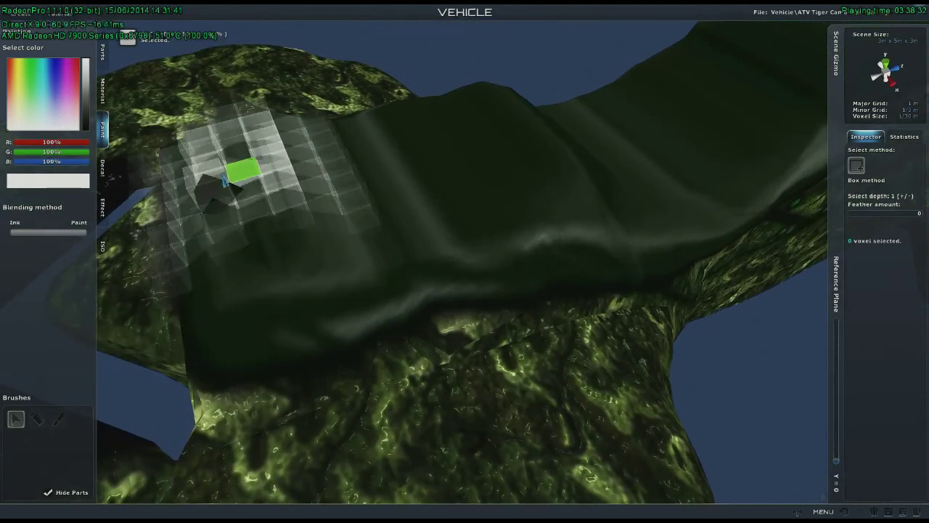
middle_drag(240, 211, 331, 193)
click(326, 194)
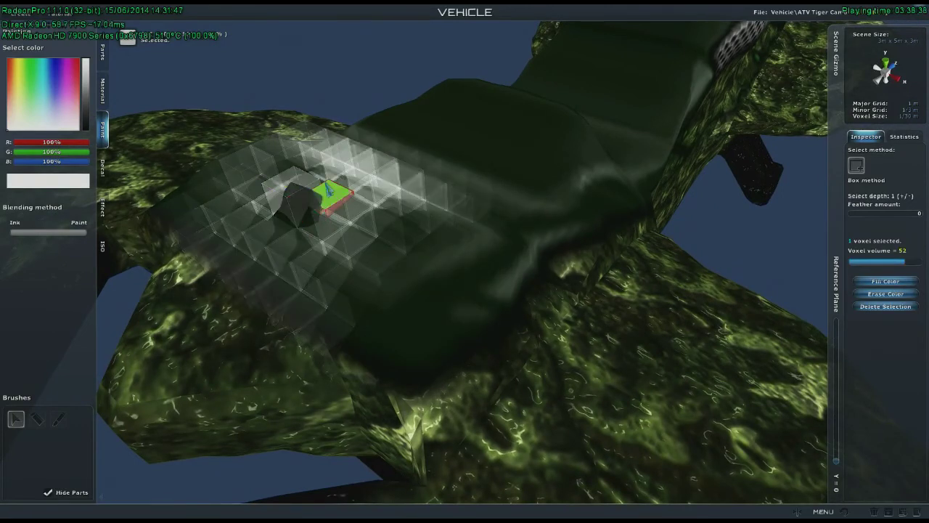
middle_drag(284, 182, 454, 210)
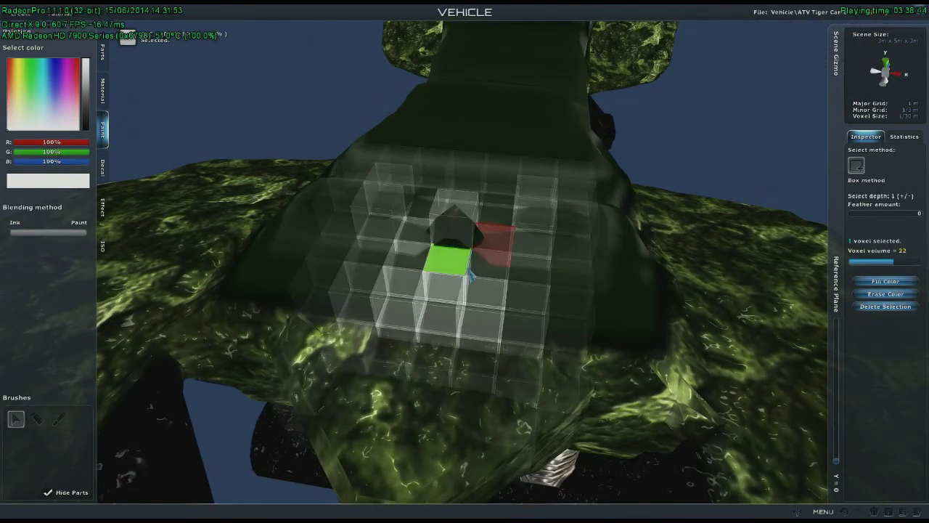
middle_drag(444, 292, 438, 298)
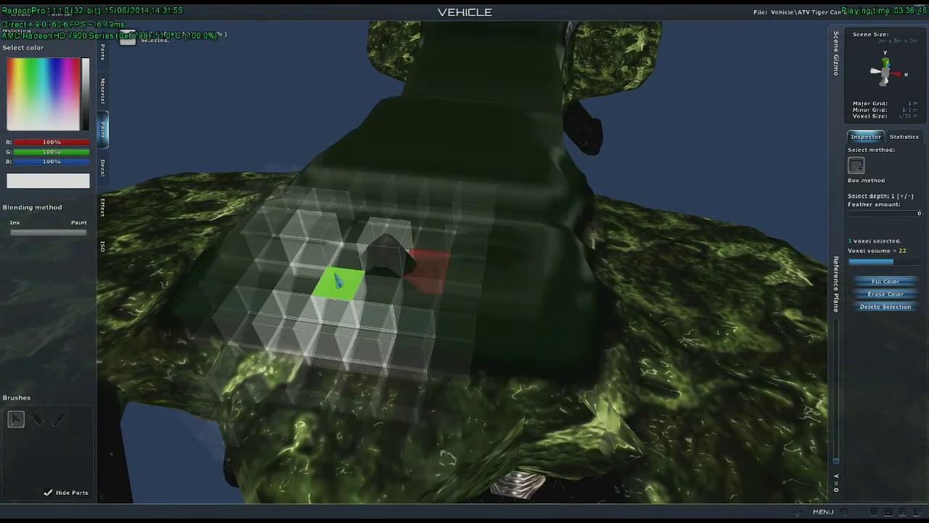
middle_drag(350, 261, 471, 237)
Step: Delete further voxels around the raised voxel to isolate it from the rest of the seat
key(Delete)
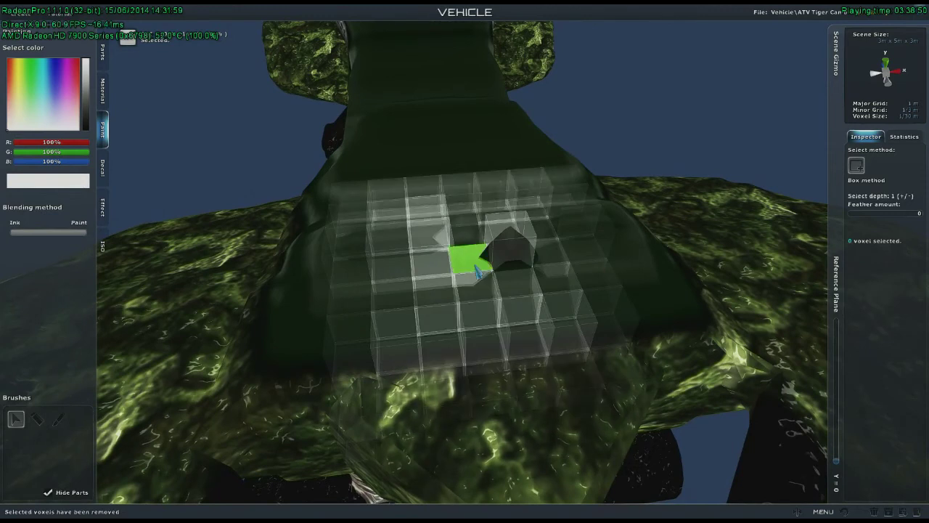
key(Delete)
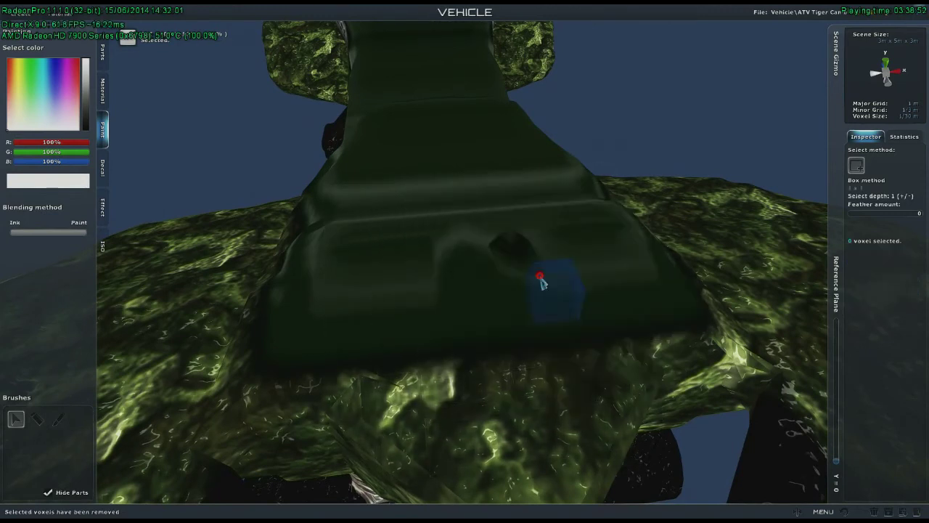
click(543, 258)
key(Delete)
click(540, 230)
key(Delete)
Step: Compare the isolated voxel with the one directly beneath it, and set the isolated voxel's volume to 52
middle_drag(540, 239, 322, 276)
middle_drag(315, 312, 587, 147)
scroll(397, 281, up, 5)
scroll(403, 296, down, 3)
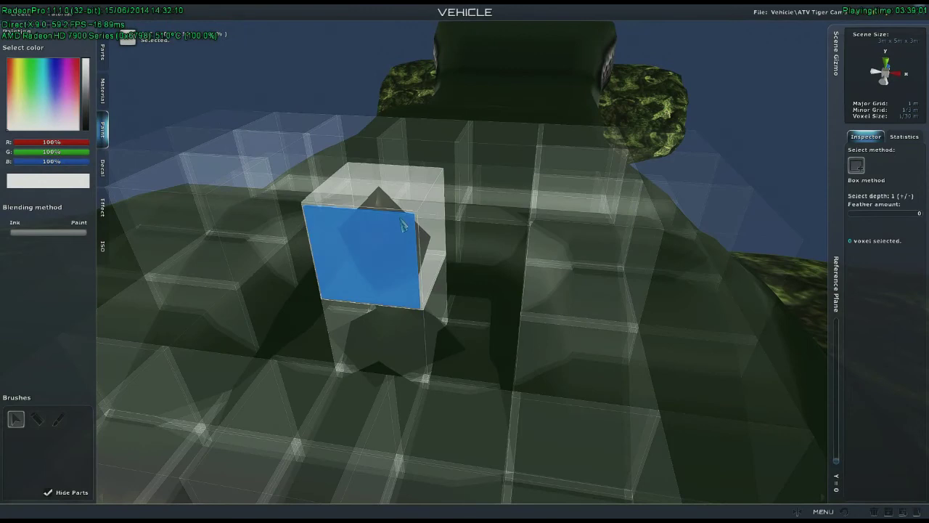
click(370, 239)
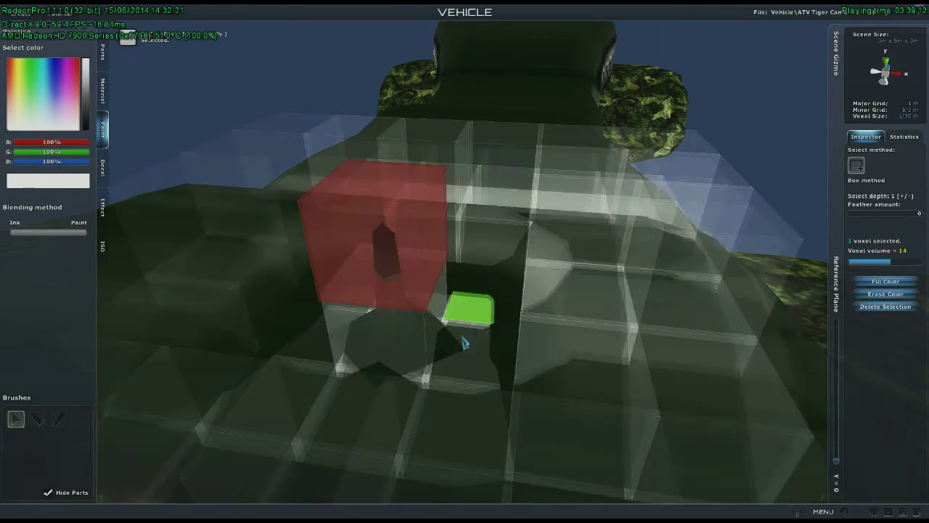
click(380, 346)
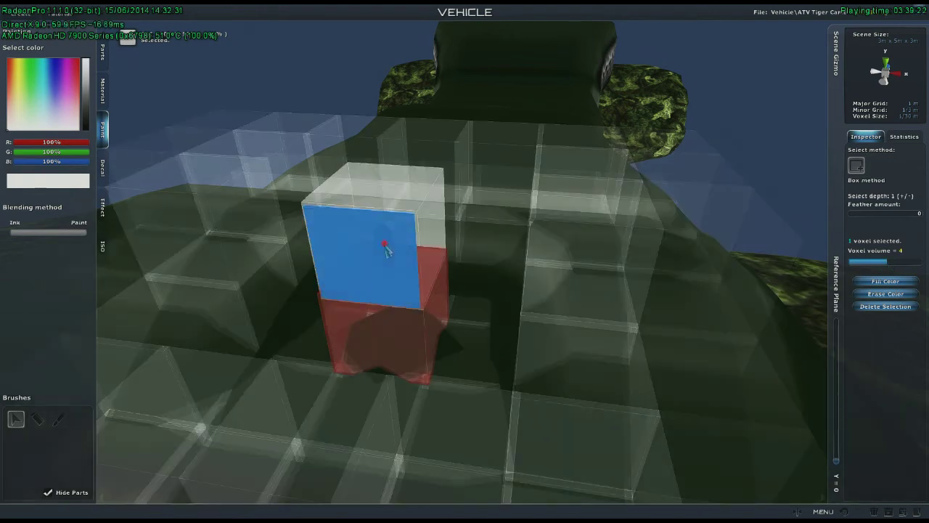
click(386, 247)
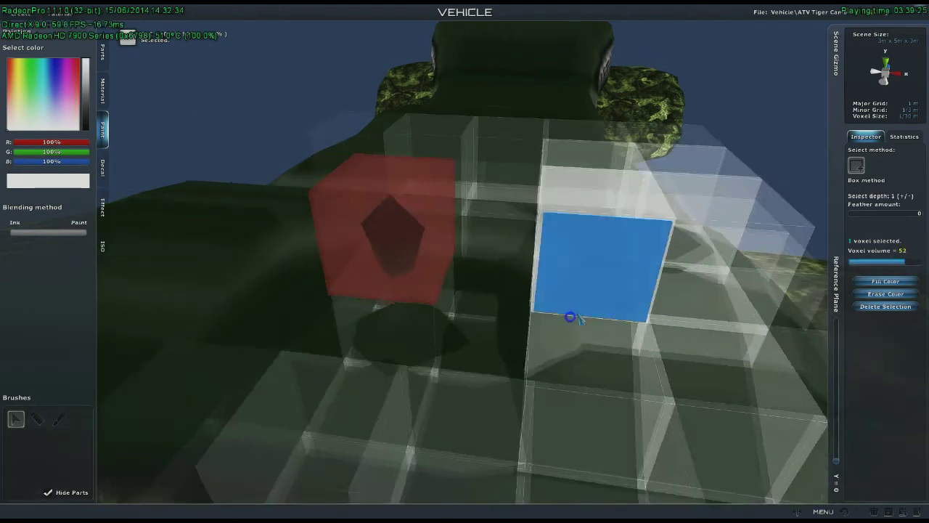
right_drag(571, 317, 579, 316)
scroll(577, 320, down, 4)
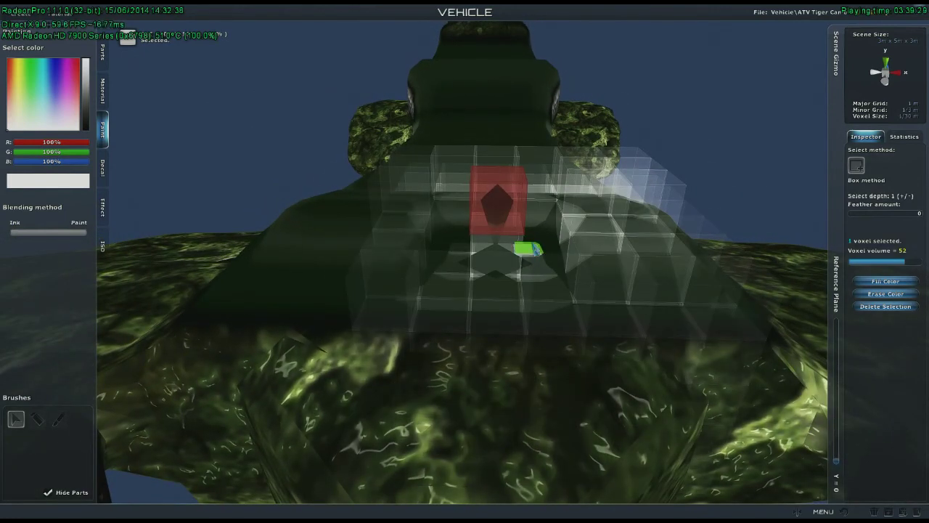
Step: Undo the last voxel deletion on the seat's rear ridge, and set the volume of voxels beside the raised one to -99
key(ctrl+z)
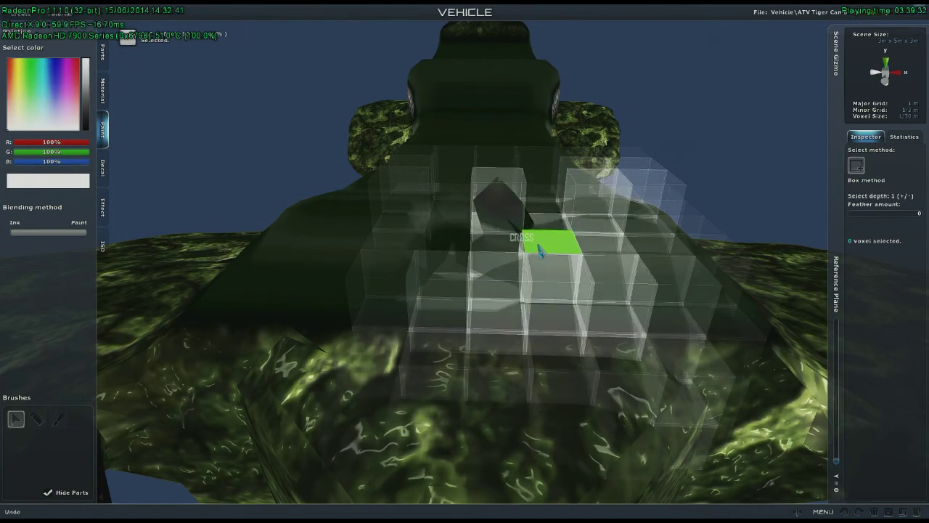
click(542, 249)
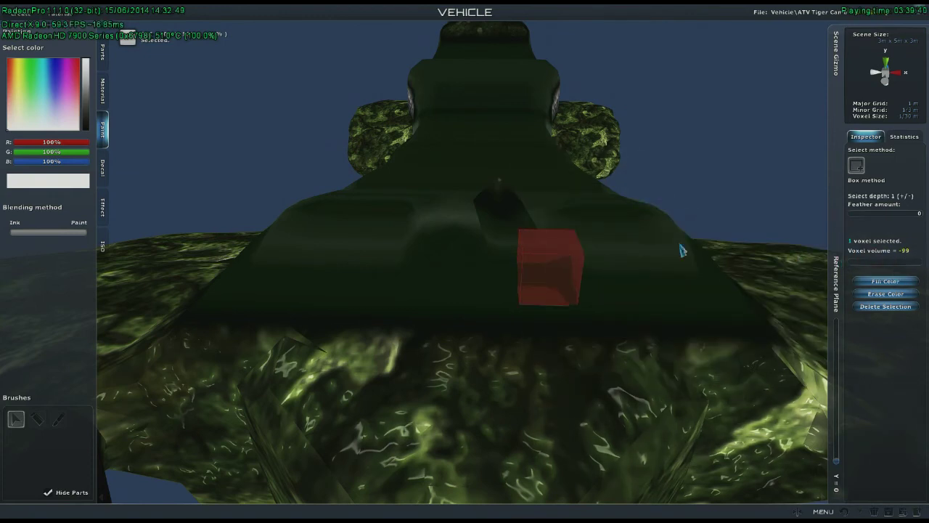
right_drag(672, 251, 610, 283)
click(445, 296)
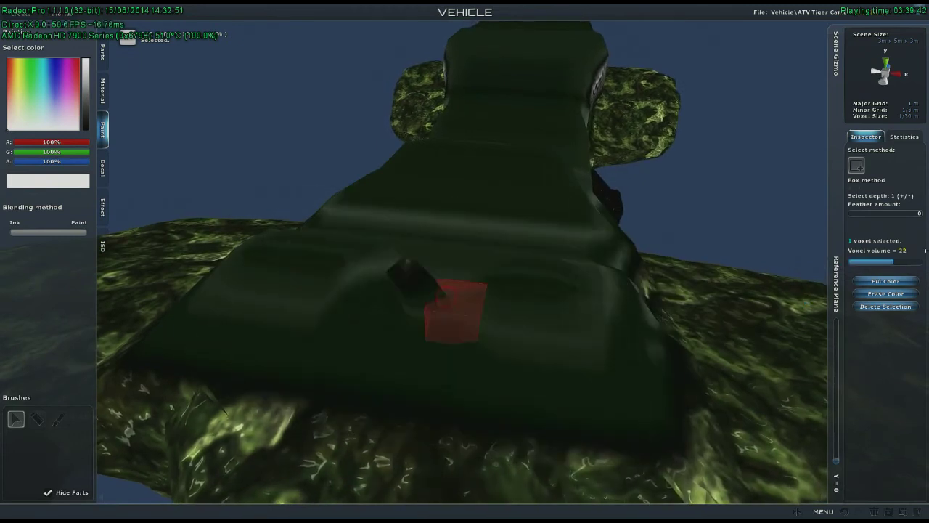
drag(843, 263, 840, 264)
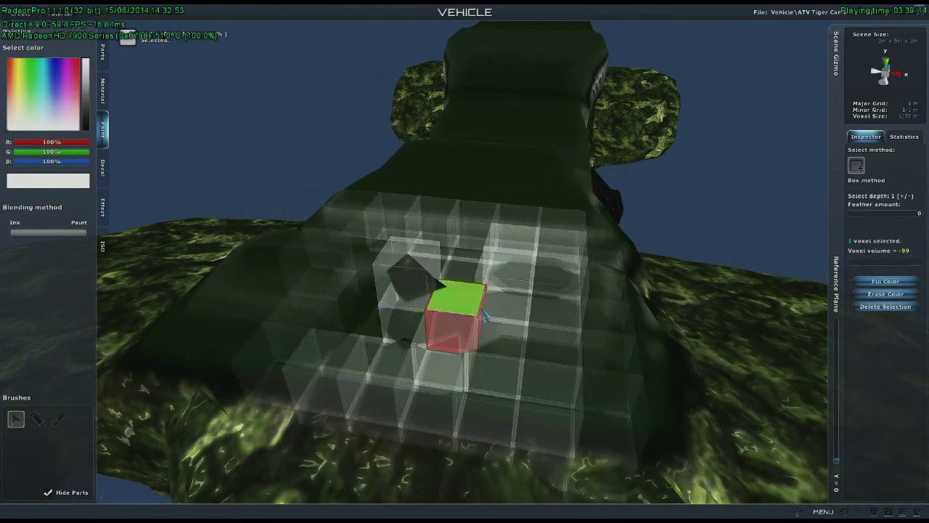
Step: Set the volume of the remaining voxels around the raised one to -99, working around it one by one
click(457, 274)
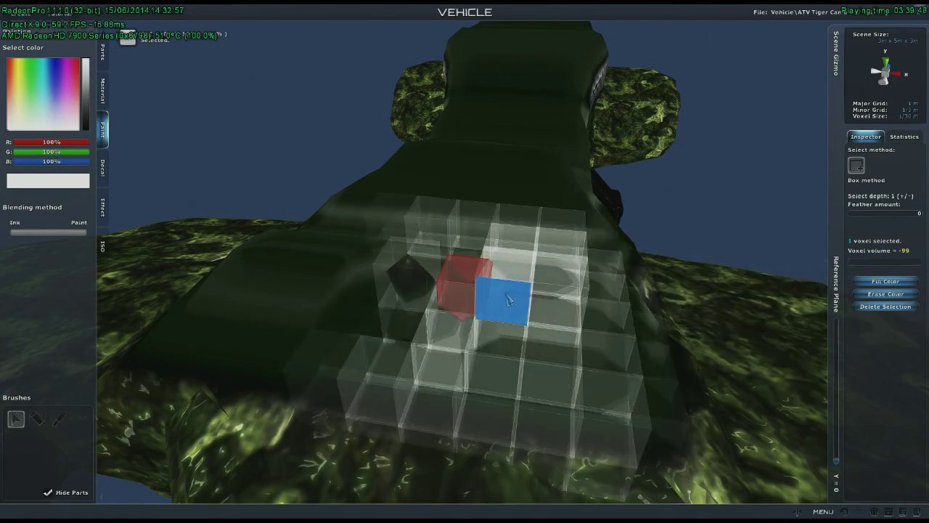
right_drag(519, 292, 496, 312)
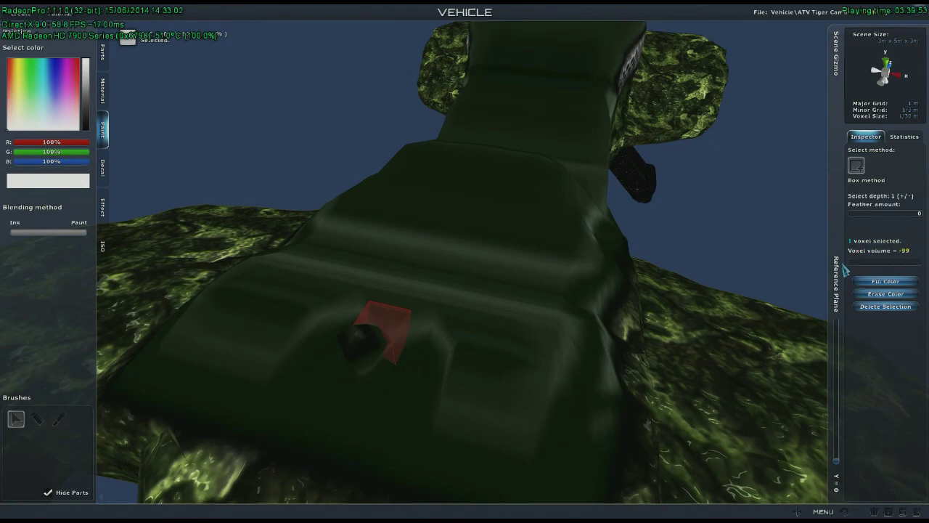
middle_drag(535, 379, 495, 217)
click(478, 204)
middle_drag(528, 249, 501, 347)
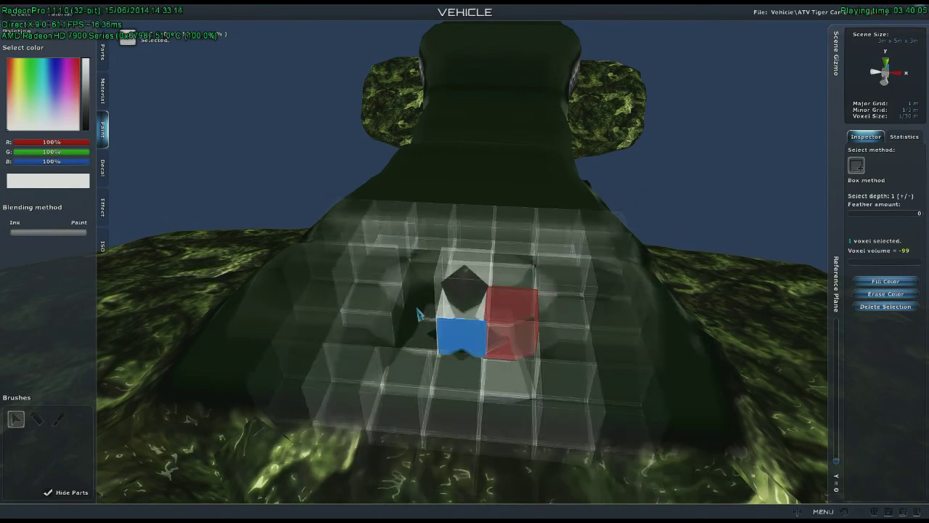
Step: Erase the black paint from the V-shaped bar at the rear of the ATV with the eraser brush
middle_drag(683, 416, 659, 336)
scroll(680, 377, down, 5)
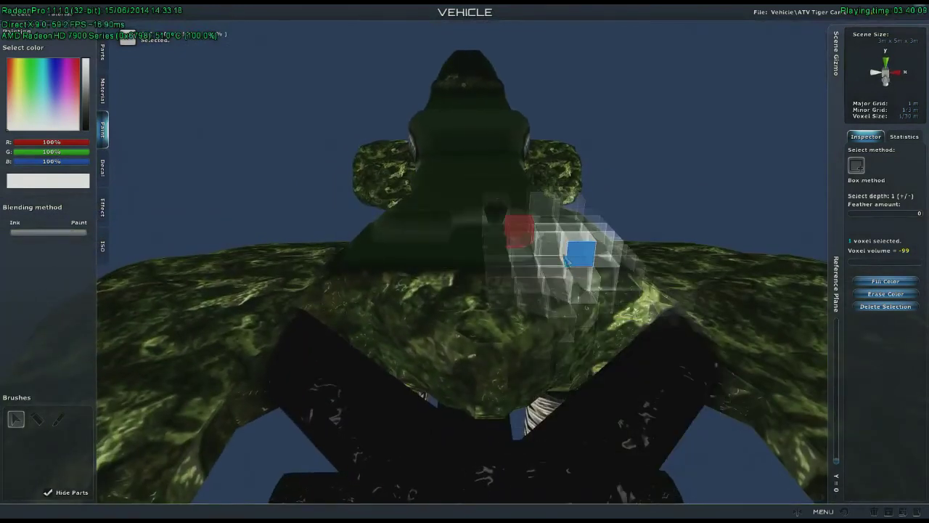
middle_drag(483, 209, 669, 289)
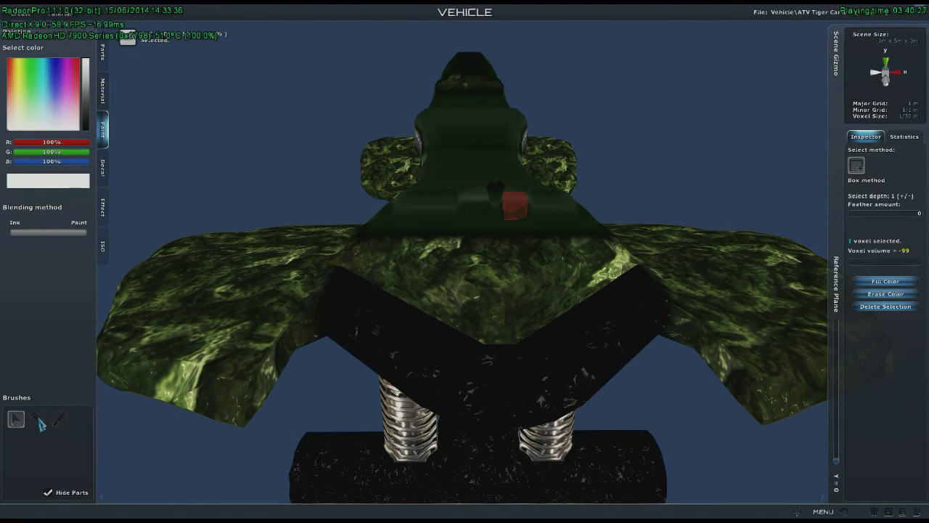
mouse_move(417, 370)
mouse_down()
mouse_move(388, 327)
mouse_move(427, 369)
mouse_move(671, 296)
mouse_up()
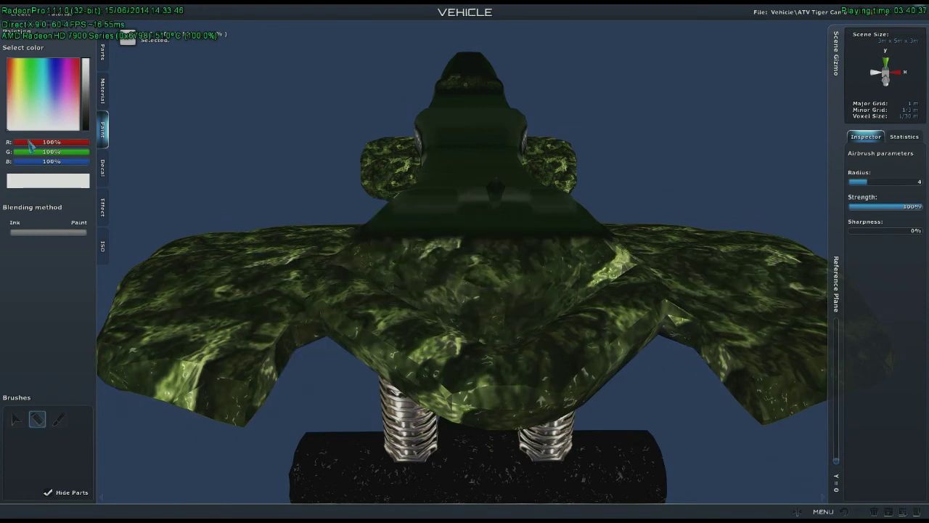
Step: In material mode, box-select the voxels of the rear fender's middle section and V-shaped bar at select depth 7
click(102, 91)
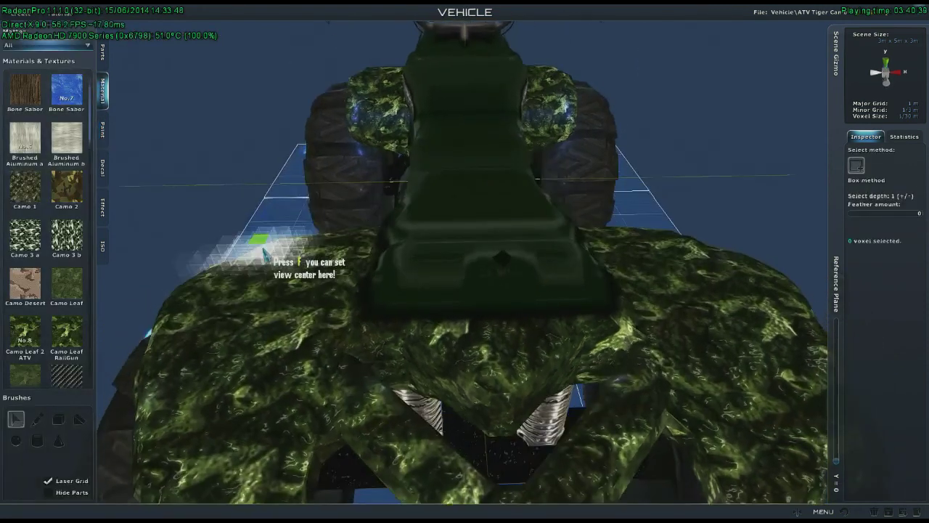
click(348, 292)
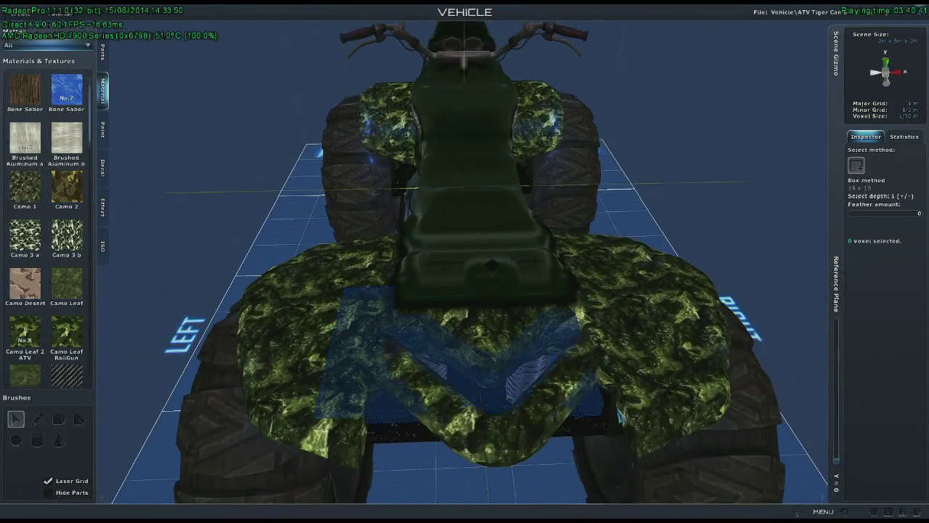
drag(620, 415, 658, 439)
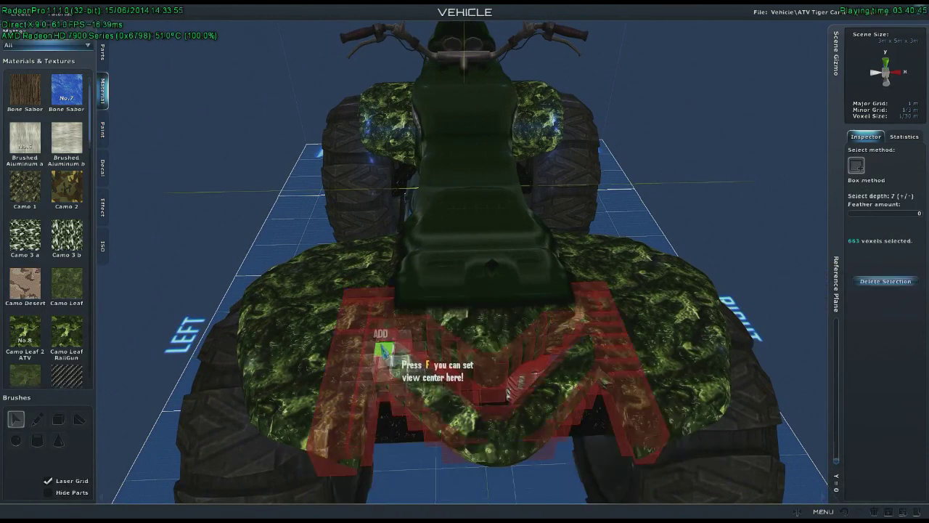
drag(383, 351, 585, 421)
drag(589, 353, 459, 449)
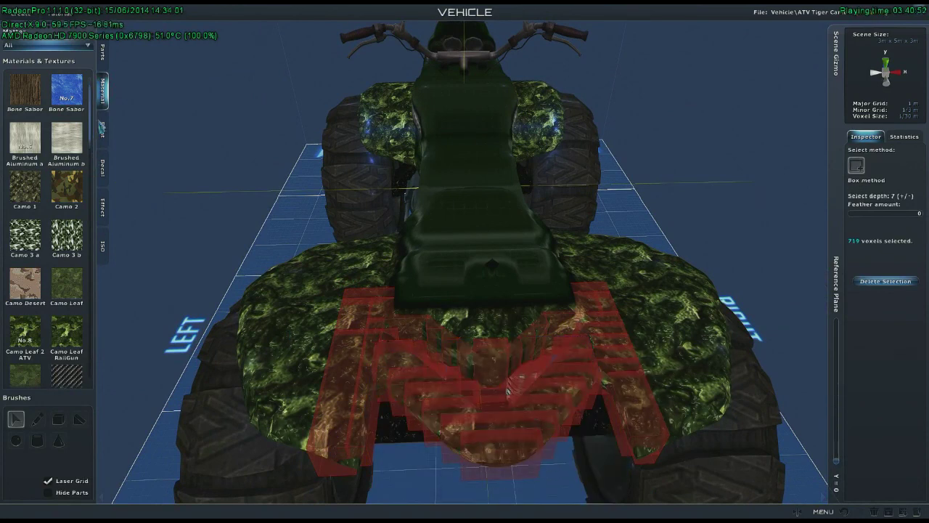
Step: Fill the selected rear voxels with the Default aluminum material and clear the selection
drag(93, 142, 97, 208)
click(885, 285)
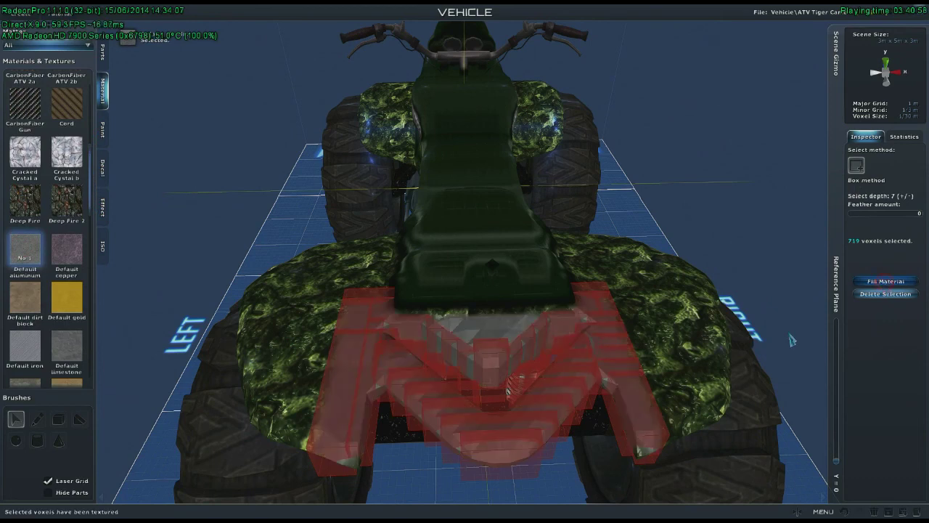
middle_drag(656, 381, 643, 360)
click(561, 432)
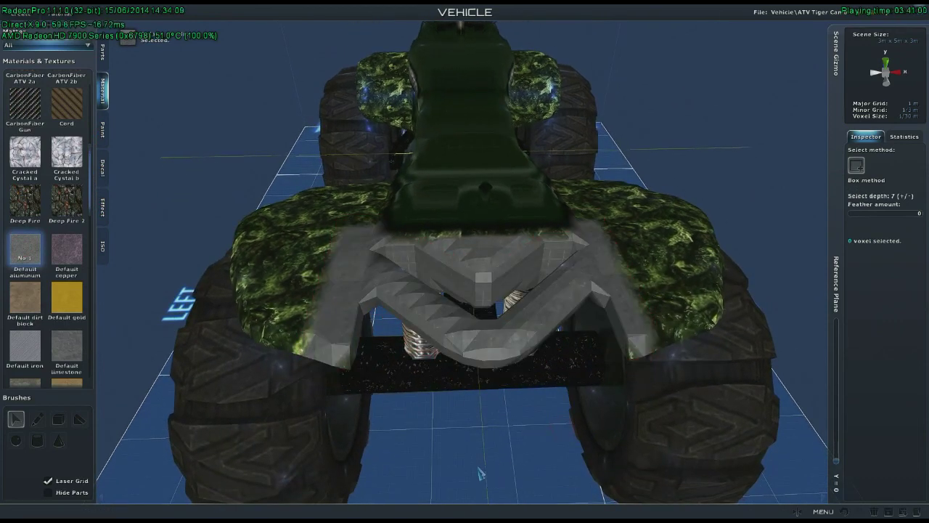
Step: Return to paint mode and examine the aluminum-filled rear section up close
click(104, 126)
mouse_move(415, 374)
right_down()
mouse_move(501, 440)
mouse_move(519, 420)
right_up()
scroll(595, 448, up, 8)
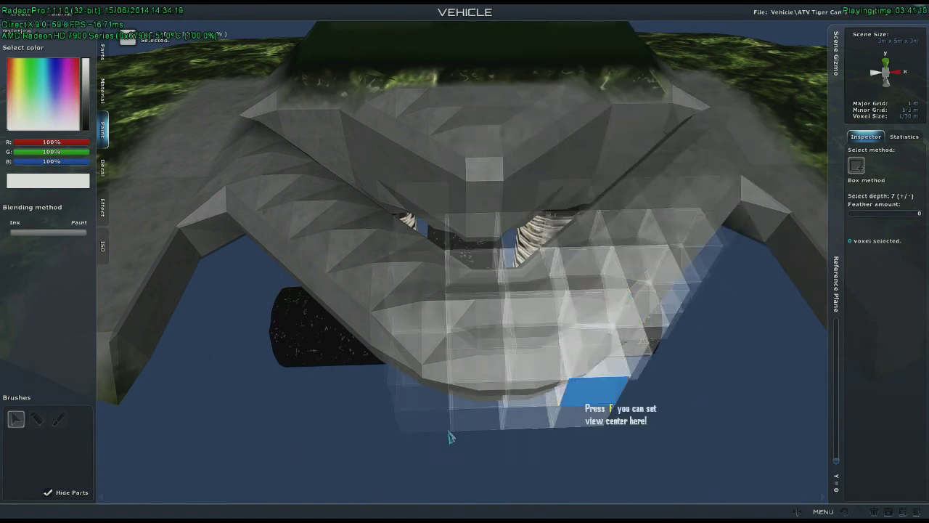
mouse_move(273, 415)
right_down()
mouse_move(264, 404)
mouse_move(277, 405)
right_up()
mouse_move(278, 410)
middle_down()
mouse_move(282, 348)
mouse_move(275, 411)
middle_up()
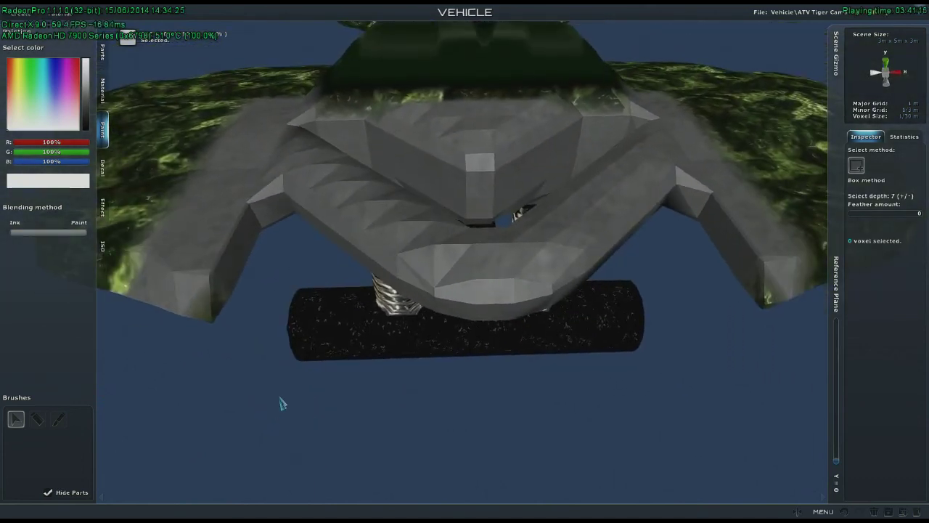
Step: Undo and redo the aluminum fill to compare it with the camo material, and examine the rear section's shape from several angles
key(ctrl+z)
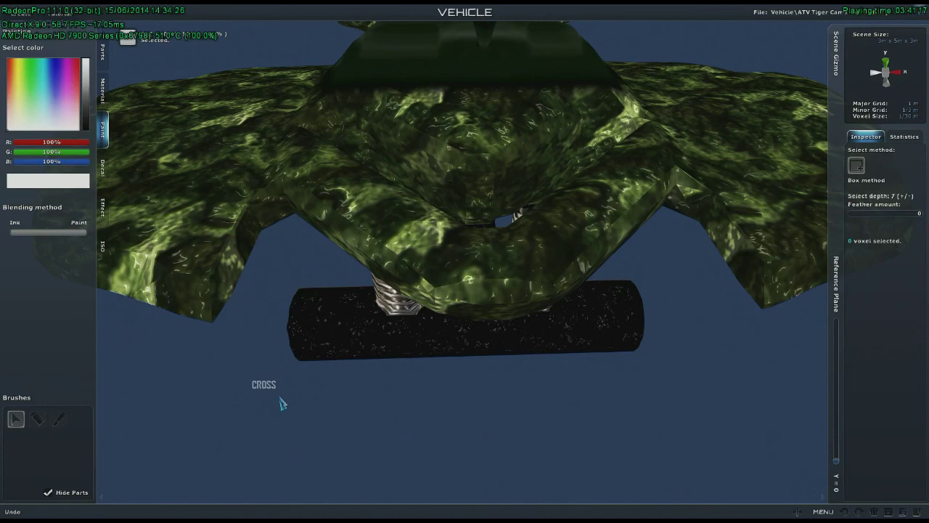
key(ctrl+y)
key(ctrl+z)
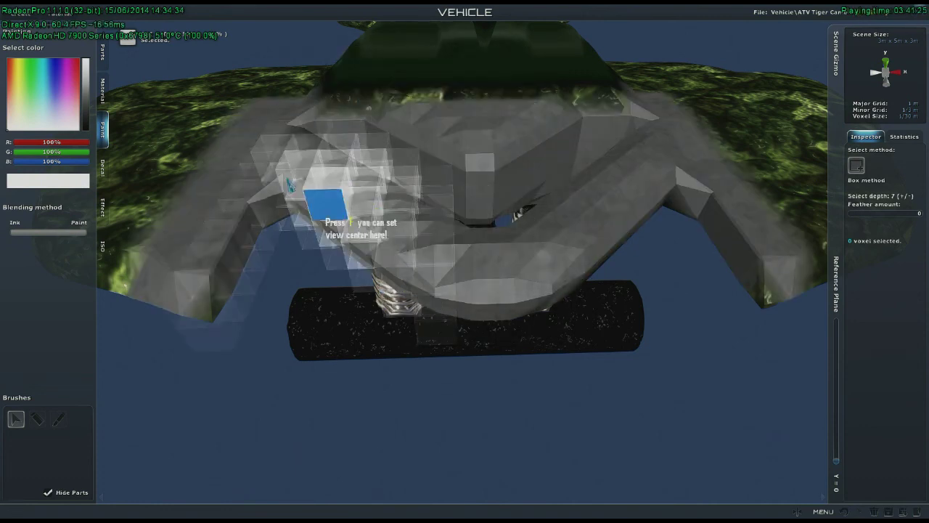
right_drag(593, 437, 595, 443)
middle_drag(595, 445, 585, 424)
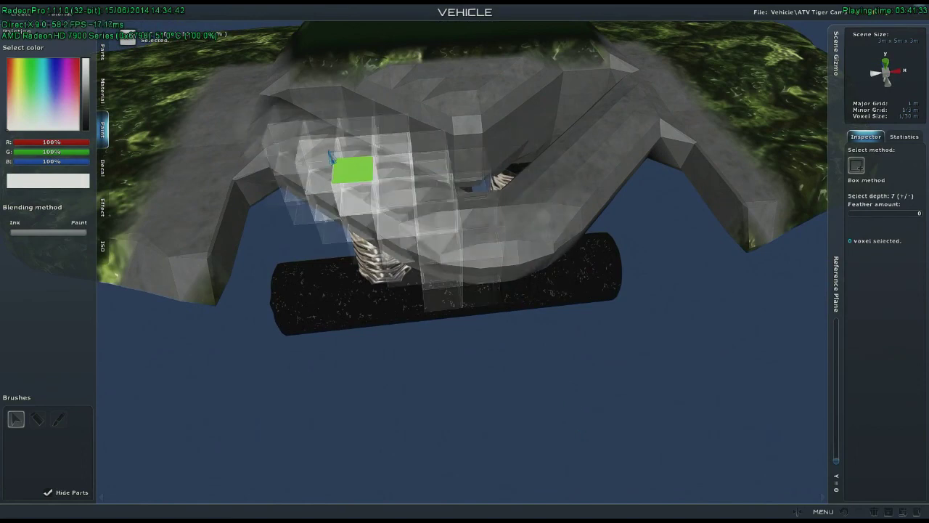
middle_drag(567, 386, 547, 383)
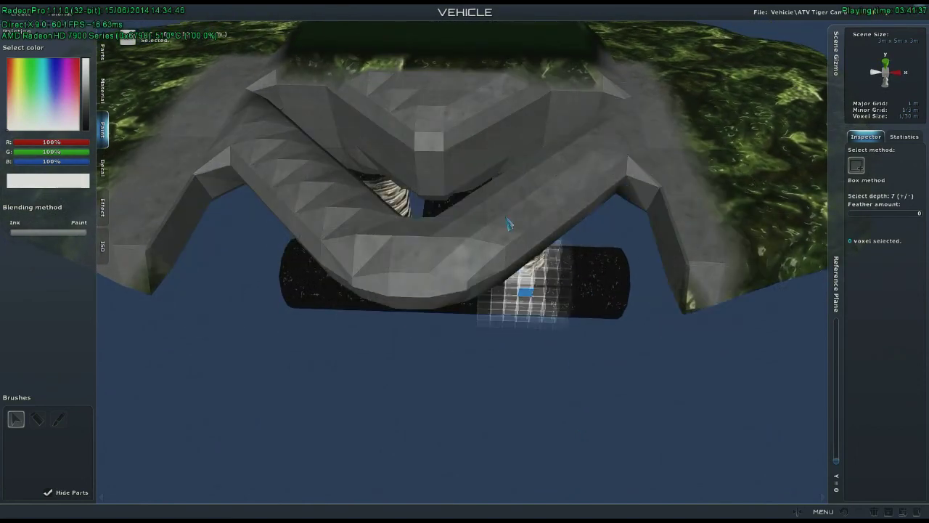
scroll(643, 436, down, 4)
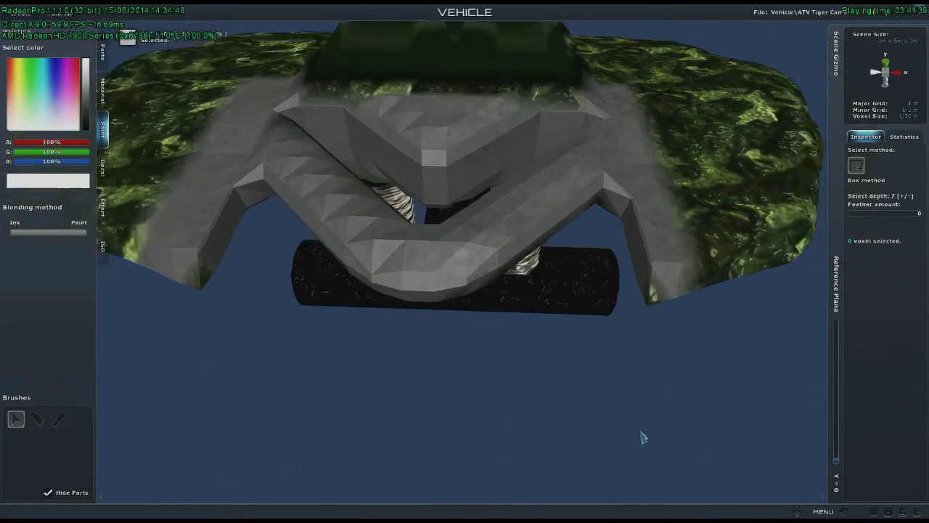
right_drag(543, 392, 539, 397)
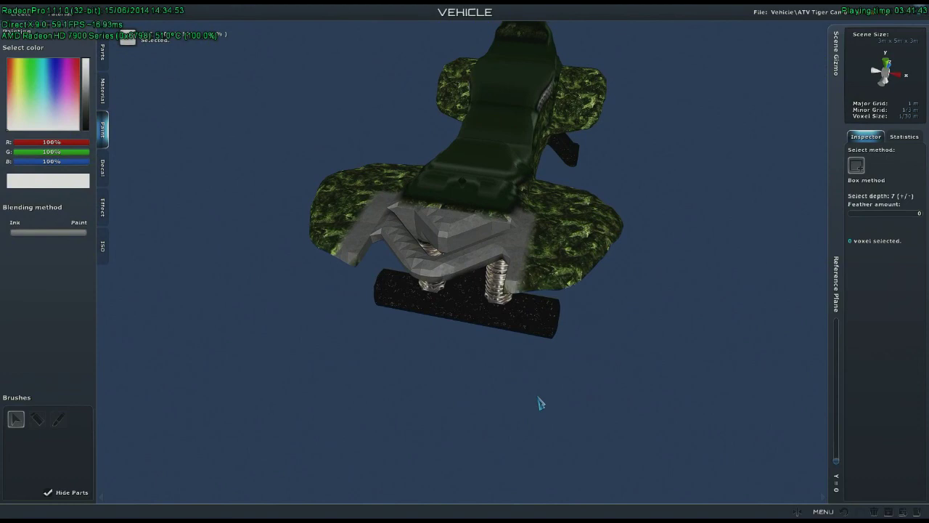